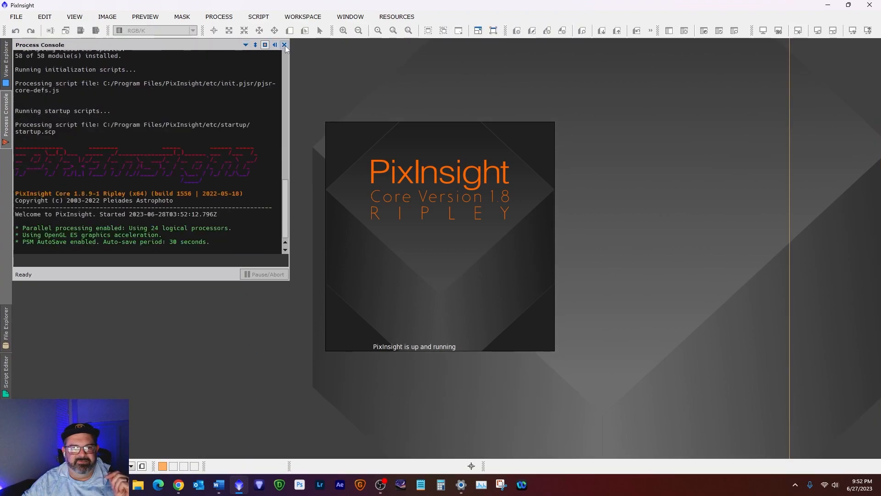
Close the Process Console and load the saved process icons from processing_icons.xpsm in Tools & Tutorials.
click(285, 45)
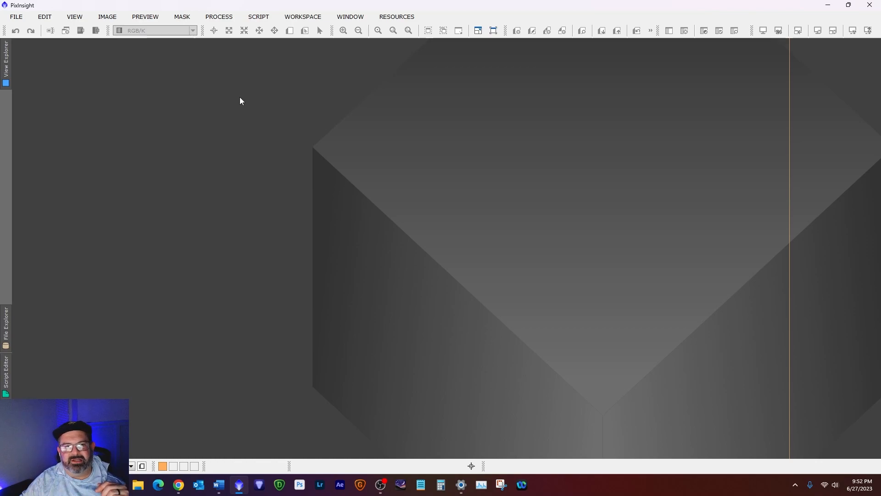
click(220, 17)
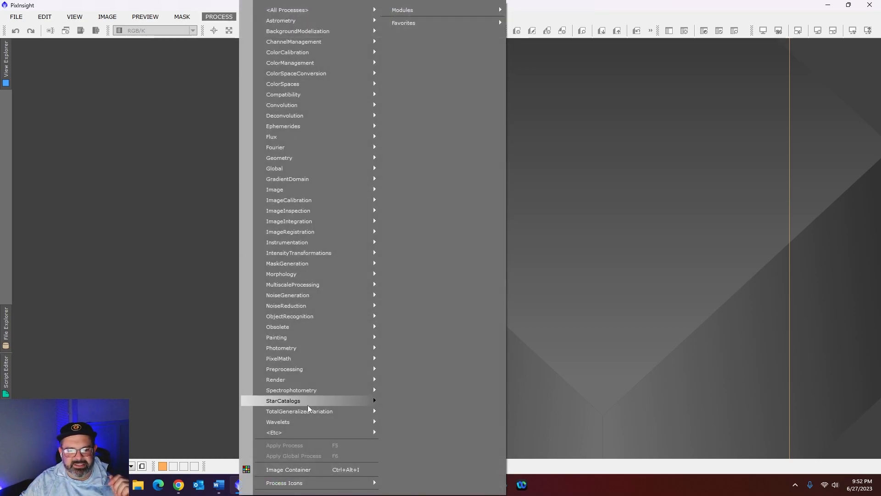
mouse_move(362, 483)
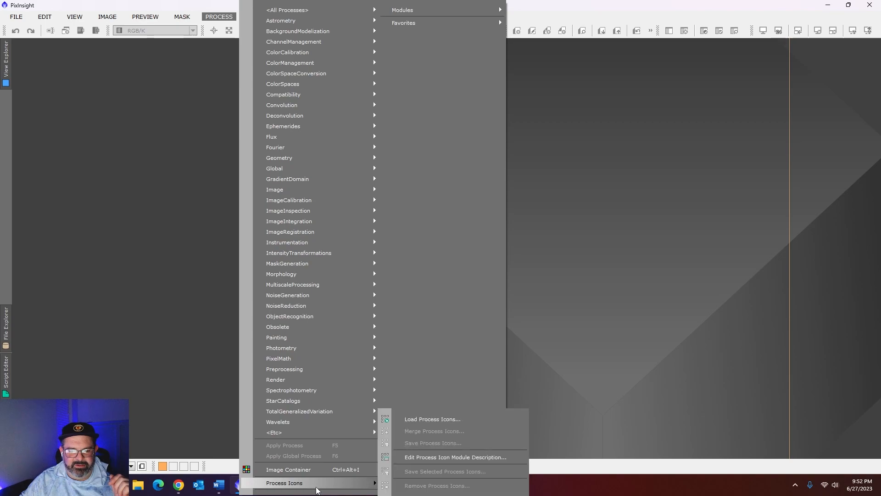
click(431, 418)
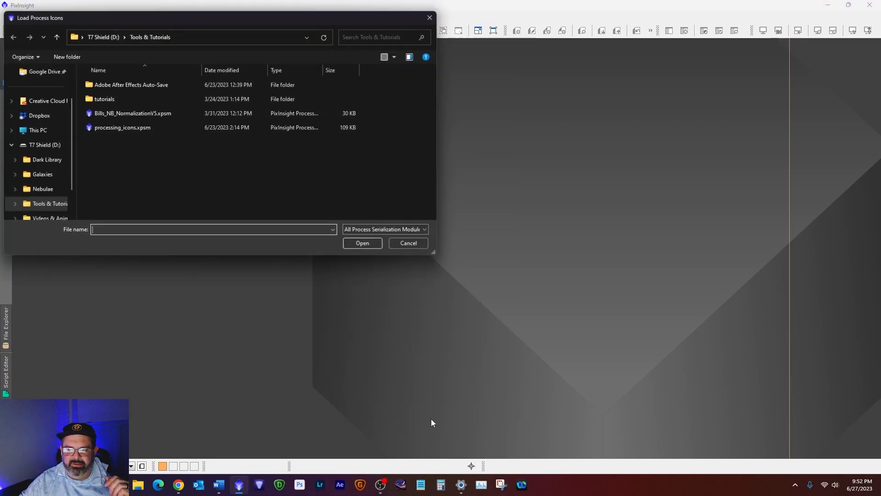
double_click(131, 129)
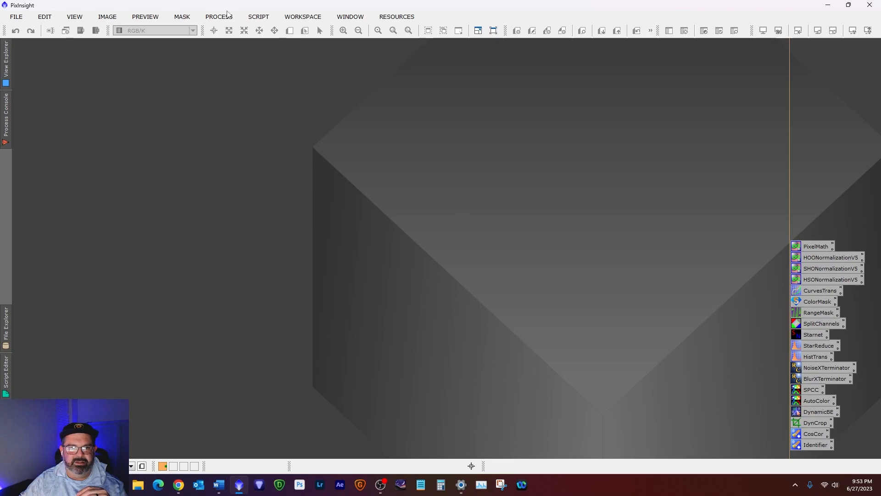
Switch to File Explorer and open the rho oph folder stored on the Desktop.
click(257, 17)
mouse_move(279, 31)
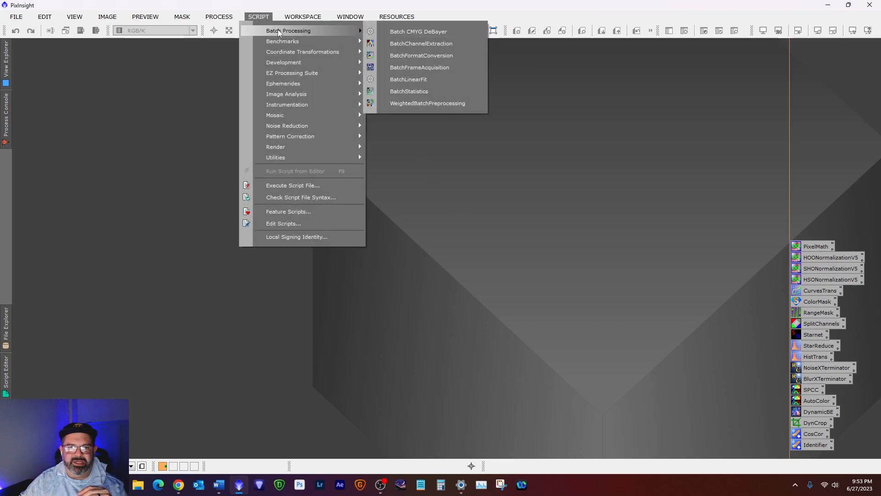
click(142, 484)
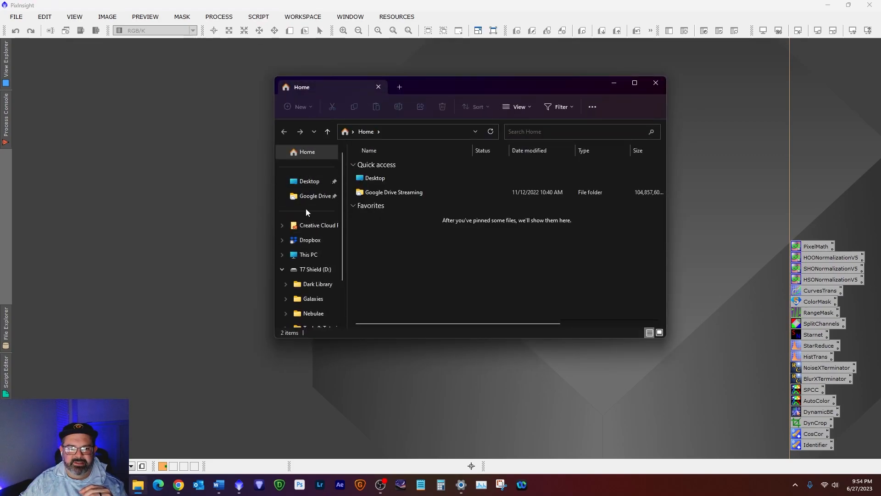
click(384, 179)
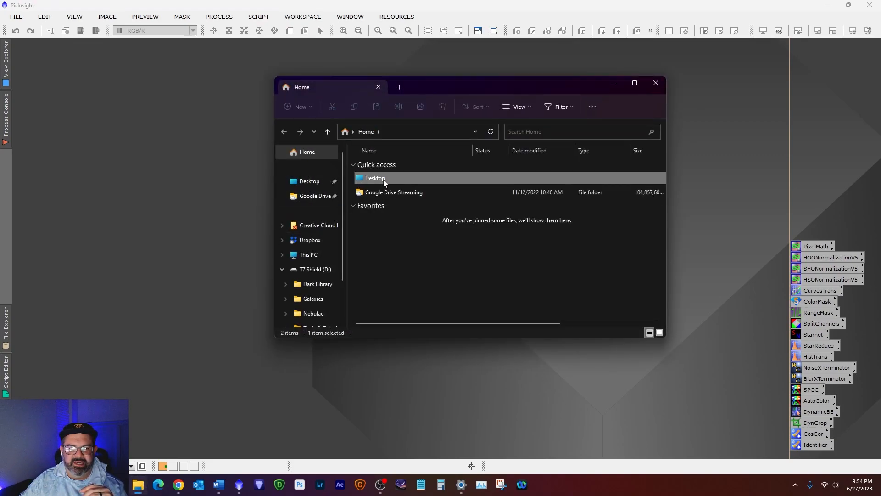
click(303, 182)
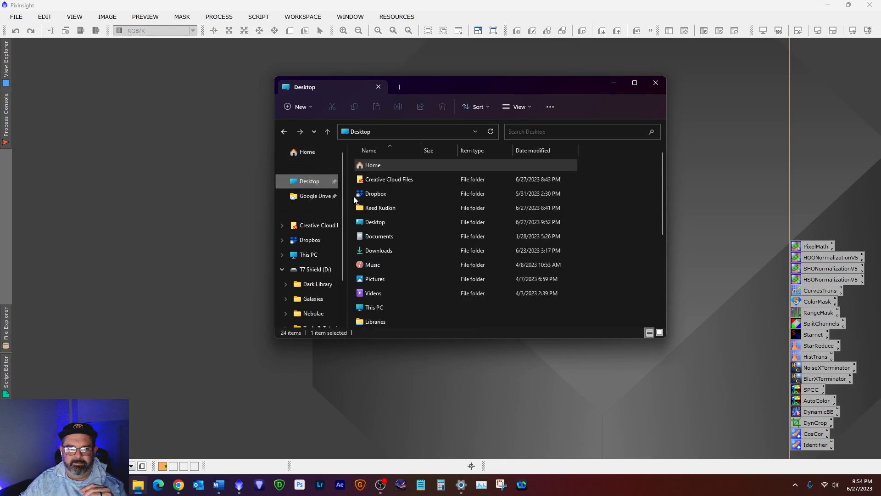
double_click(385, 220)
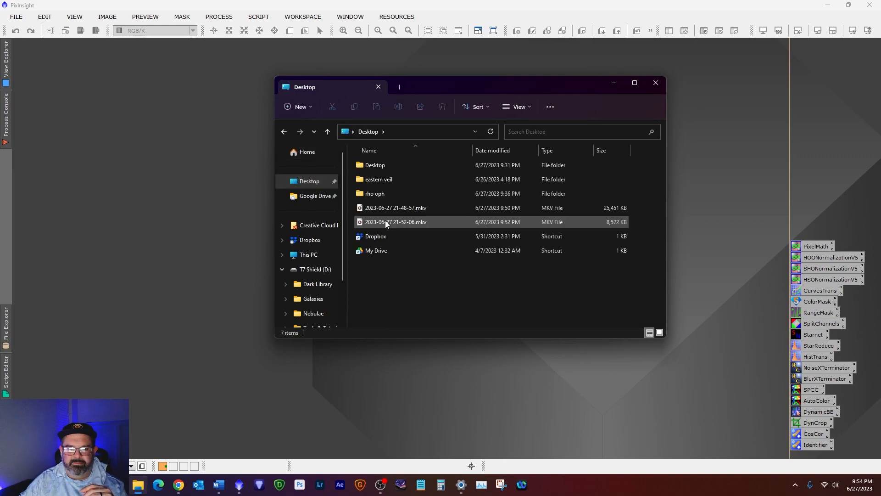
double_click(381, 193)
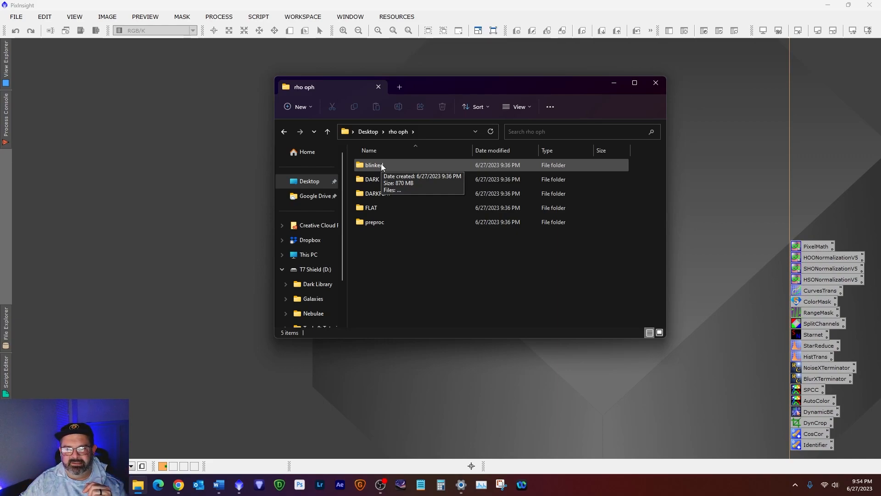
Examine the contents of the blinked, DARK, DARKFLAT, FLAT and preproc folders, and move the file window off the workspace.
double_click(417, 166)
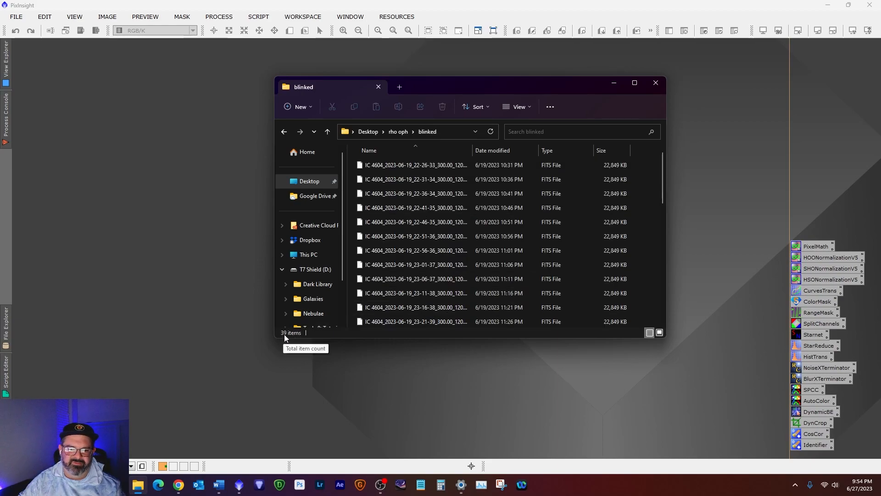
click(328, 131)
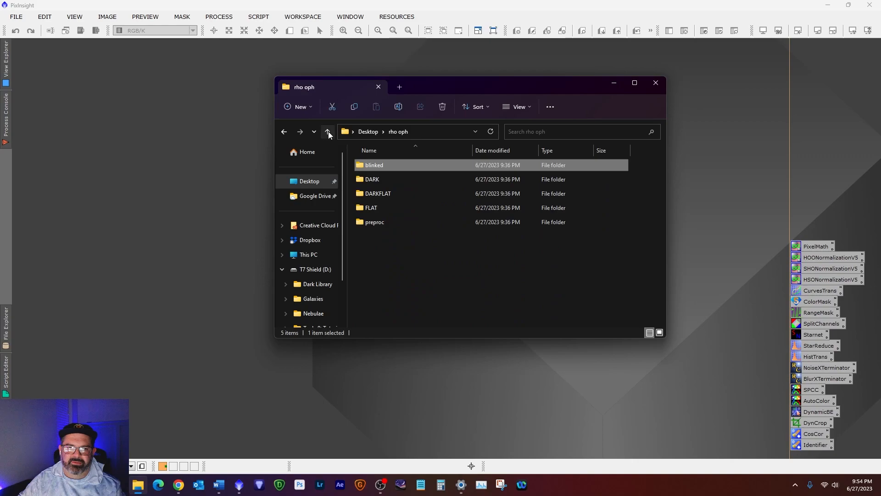
double_click(390, 179)
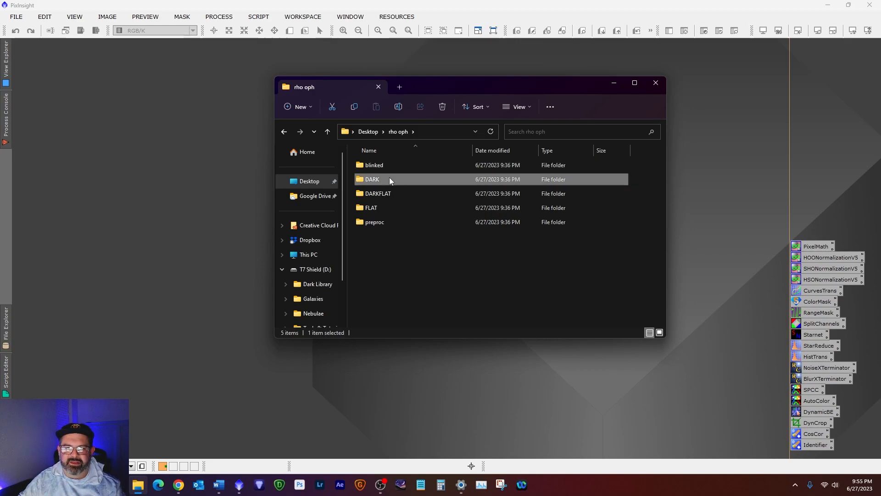
click(328, 131)
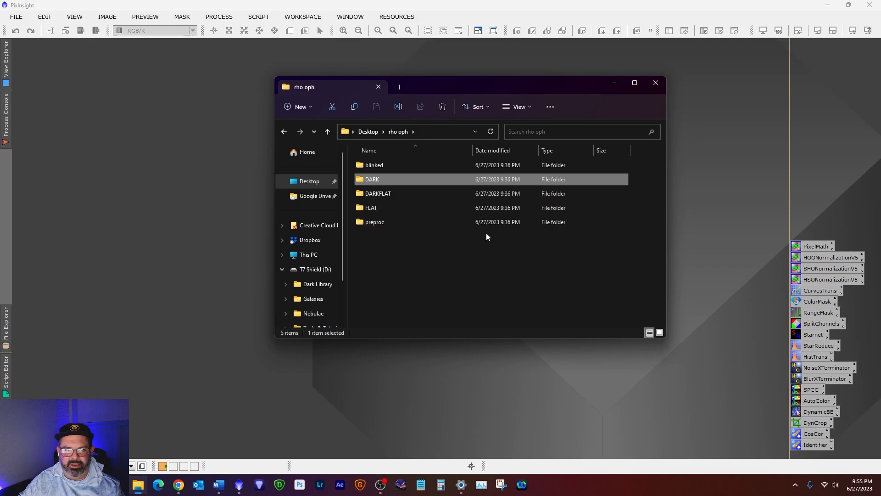
double_click(403, 193)
click(327, 131)
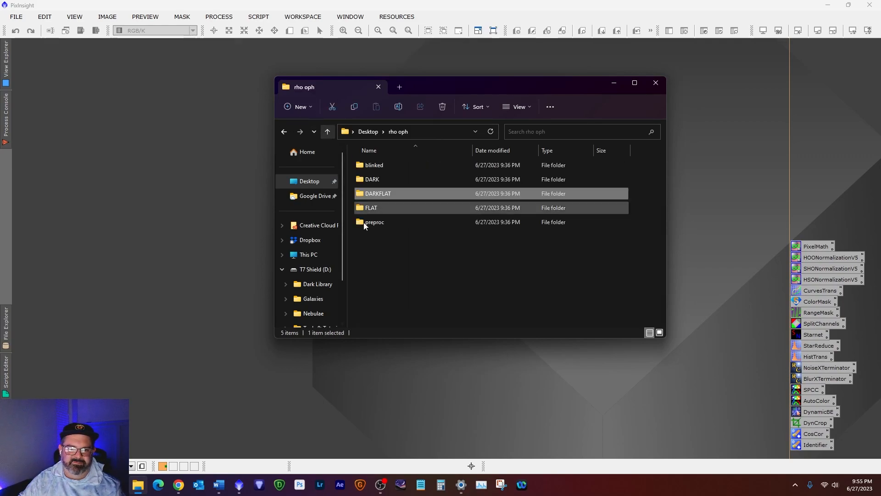
double_click(376, 208)
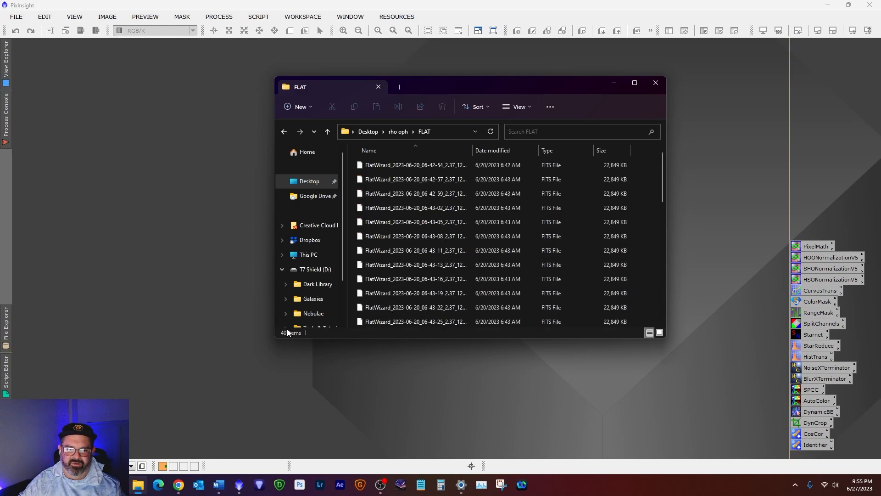
click(327, 132)
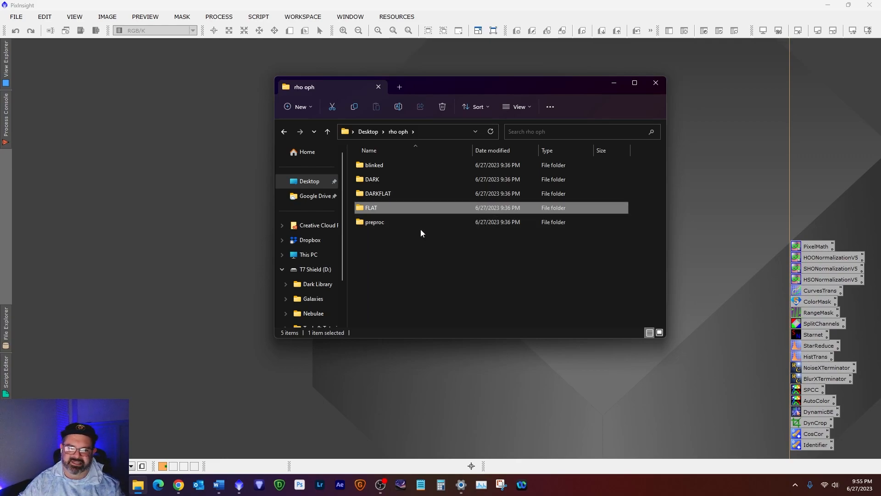
double_click(396, 222)
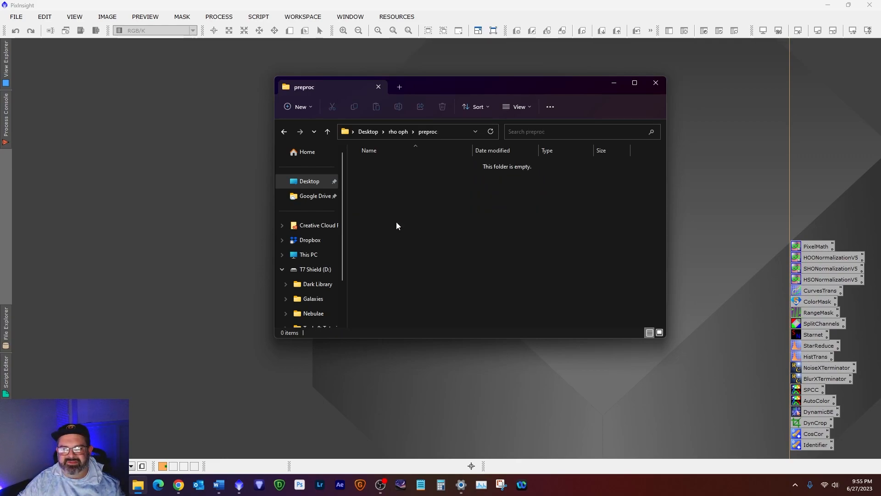
click(327, 132)
click(417, 271)
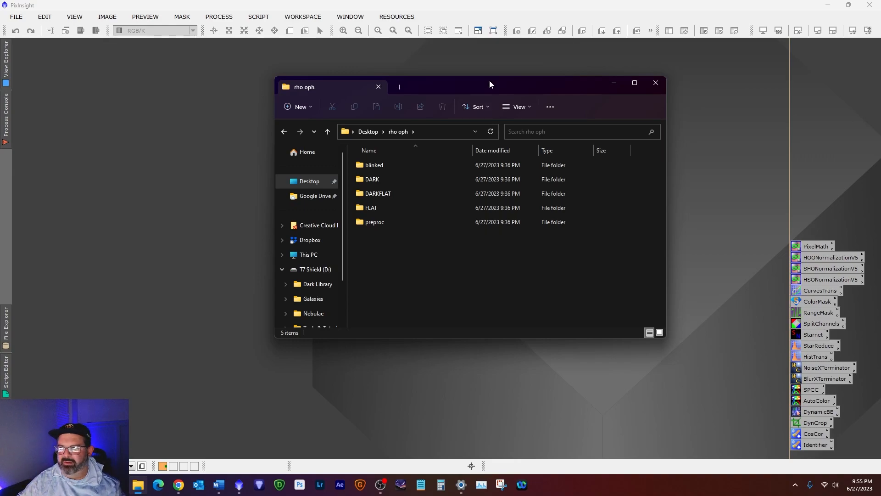
drag(489, 82, 880, 181)
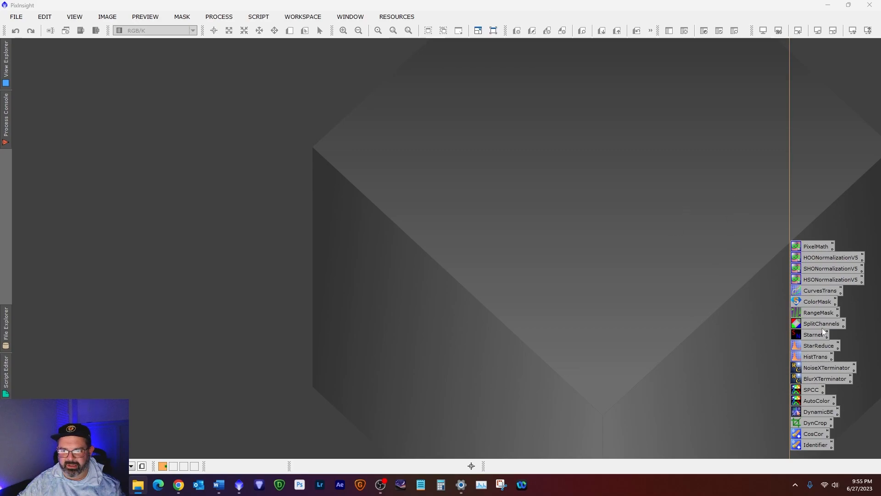
Launch the WeightedBatchPreprocessing batch script.
click(215, 11)
click(259, 17)
mouse_move(349, 30)
click(439, 104)
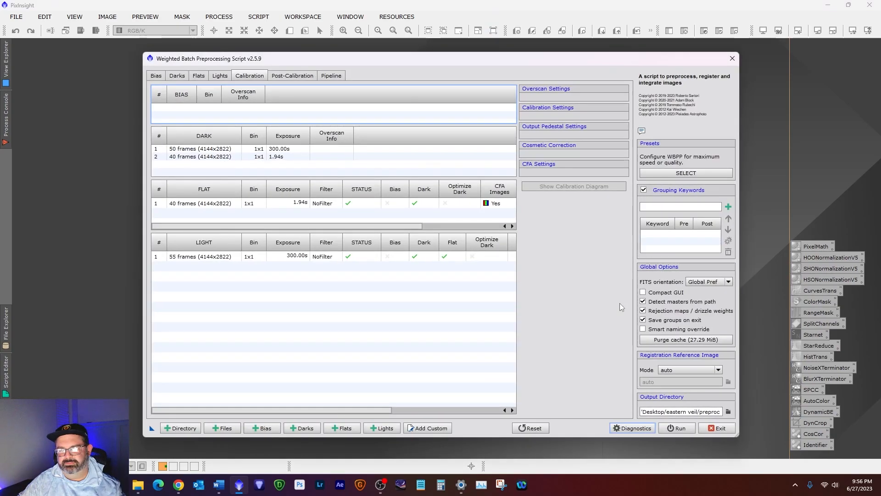
key(alt+Tab)
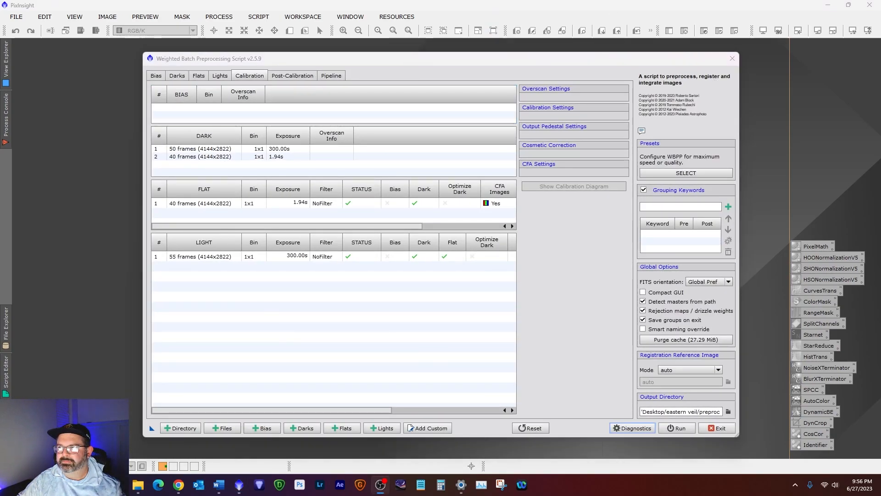
Clear the previous session's bias, dark, flat and light frame lists from the preprocessing script.
click(534, 428)
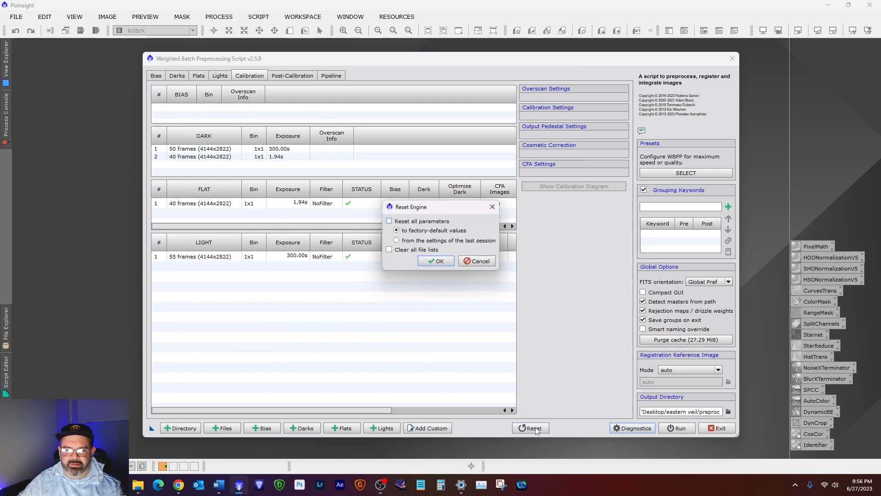
click(429, 260)
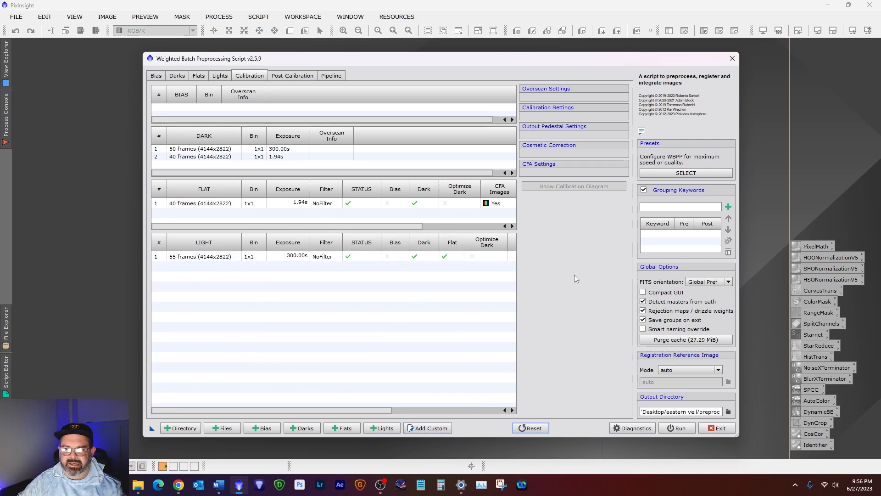
click(158, 76)
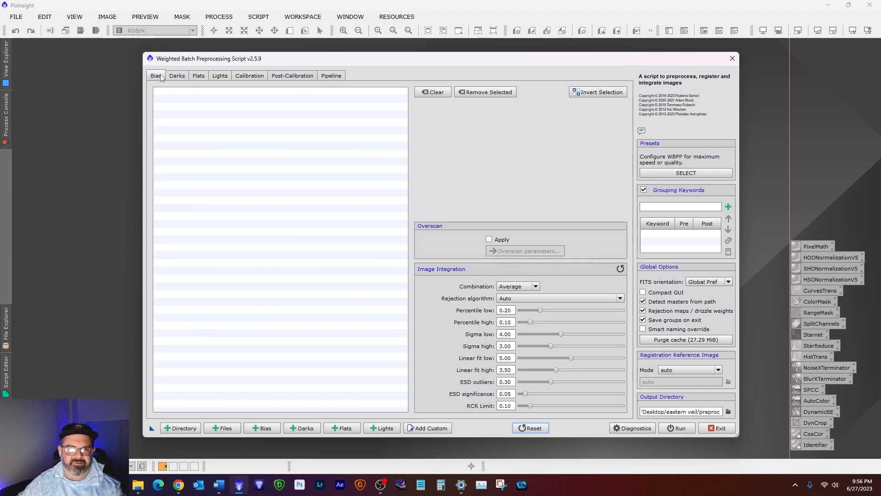
click(445, 96)
click(176, 76)
click(416, 92)
click(204, 77)
click(437, 95)
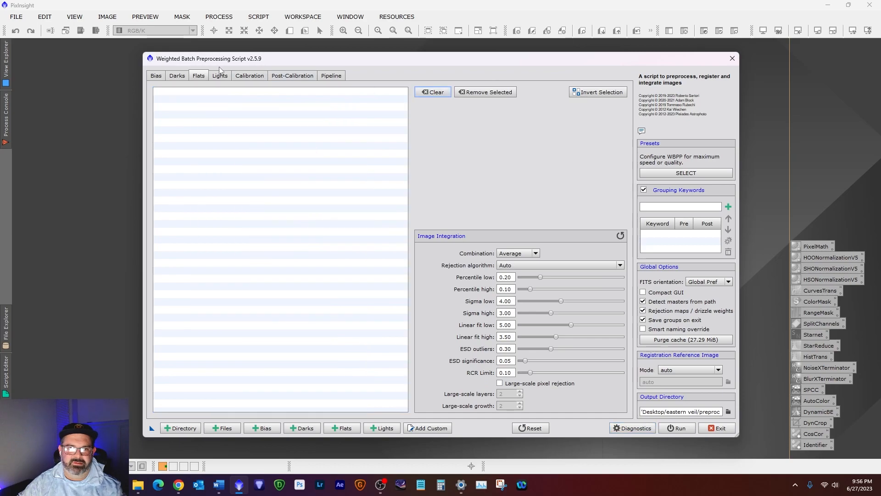
click(221, 74)
click(431, 93)
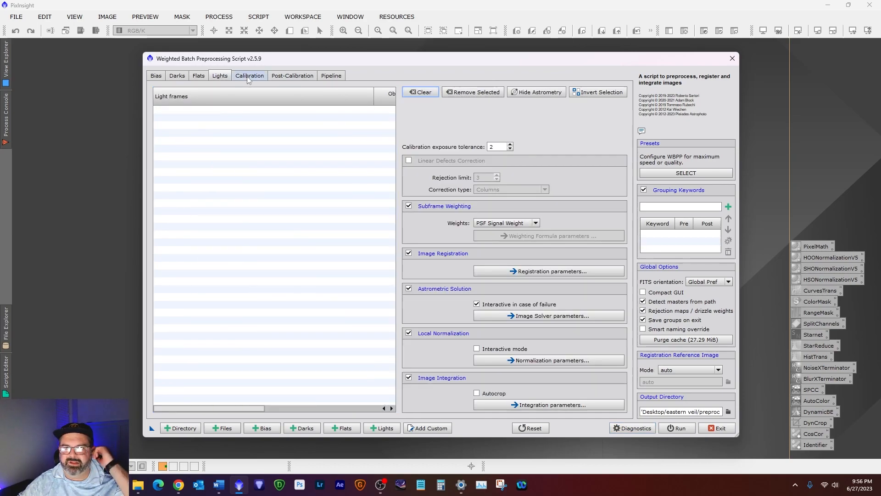
Review the script's Lights, Calibration, Post-Calibration and Pipeline settings.
click(248, 76)
click(280, 81)
click(250, 76)
click(294, 78)
click(331, 76)
click(291, 77)
click(242, 77)
click(218, 75)
click(293, 76)
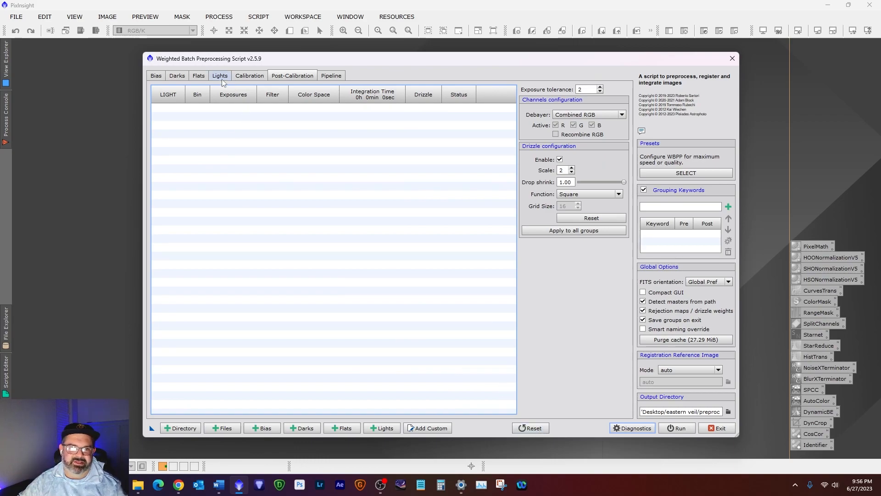
click(248, 78)
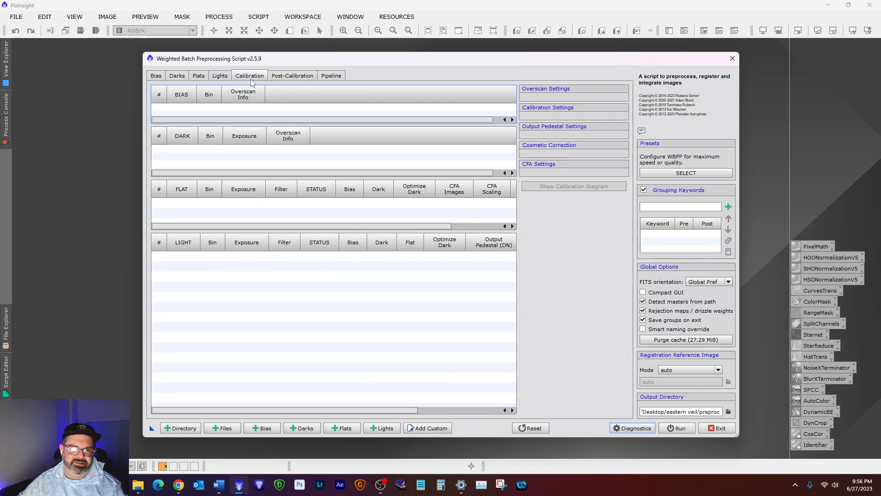
click(220, 76)
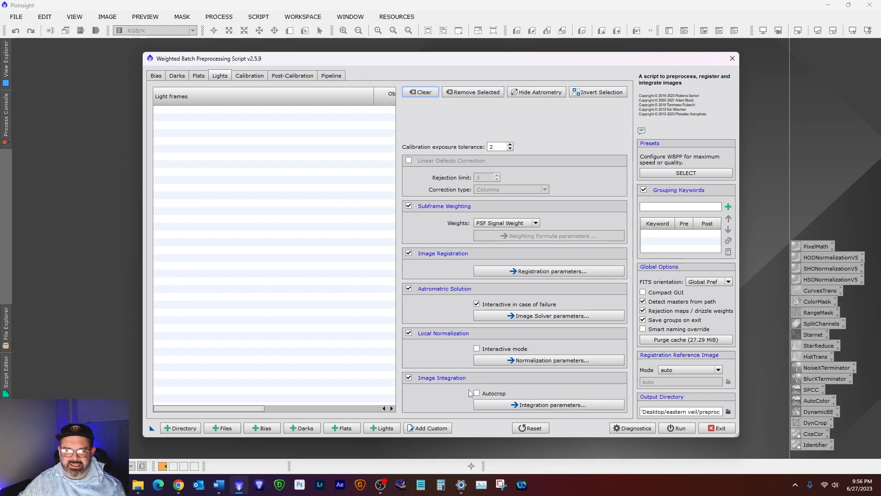
click(260, 77)
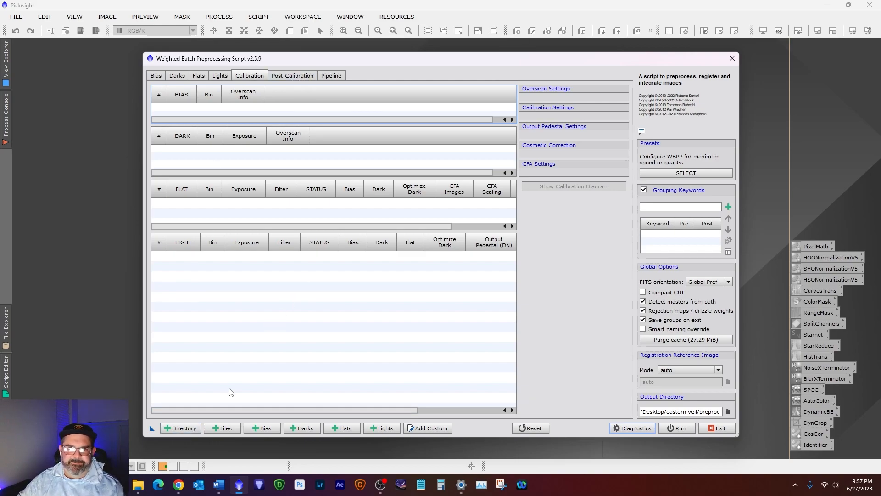
Load all light and calibration frames from the Desktop's rho oph folder into the script, and dismiss the file report.
click(184, 431)
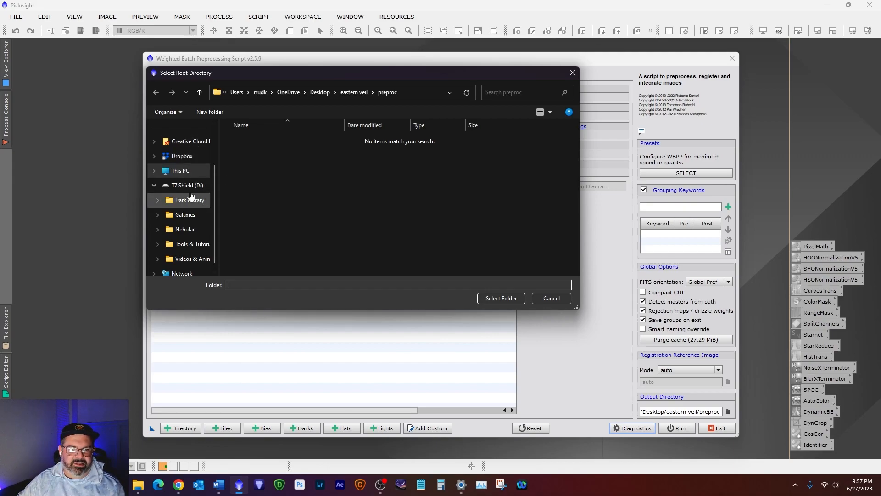
scroll(182, 183, up, 2)
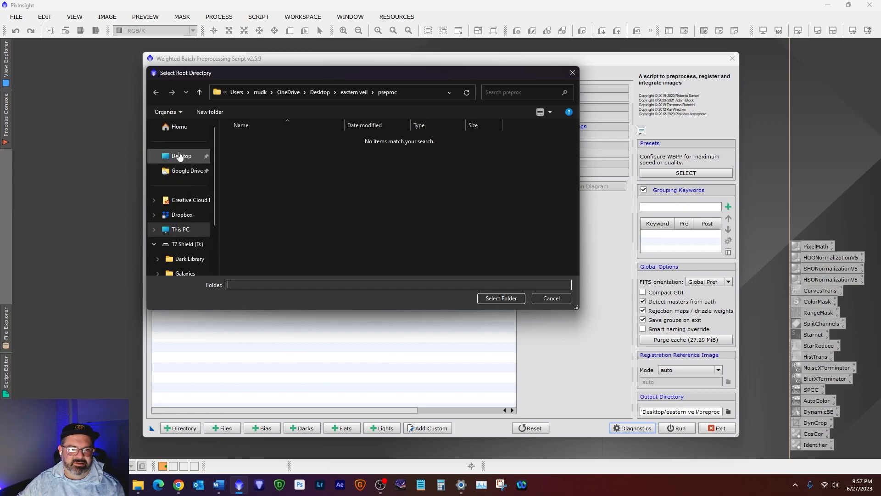
click(177, 156)
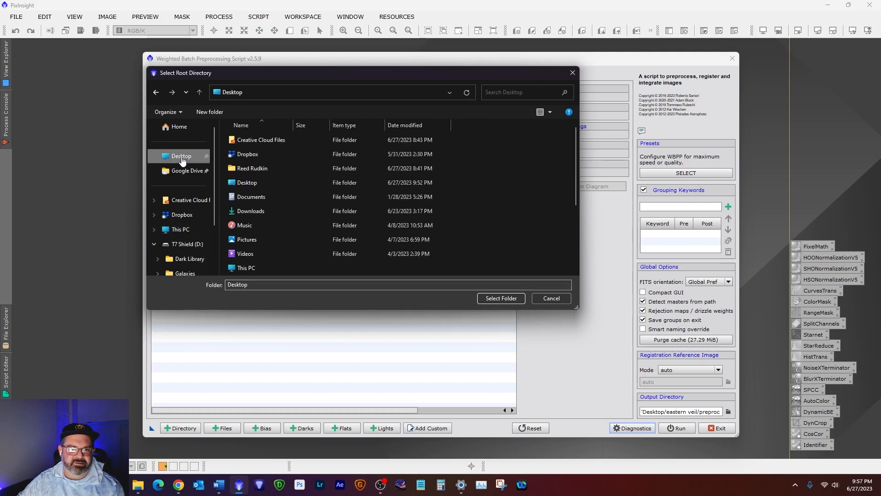
double_click(259, 182)
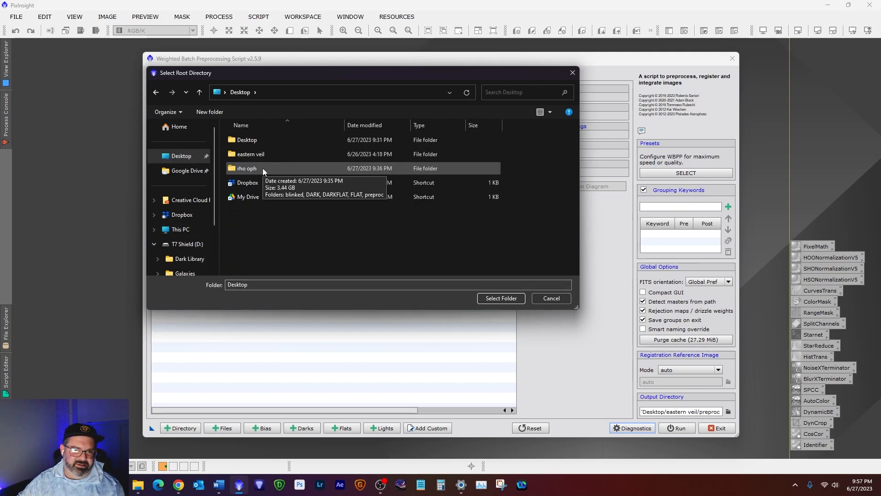
click(263, 168)
click(486, 299)
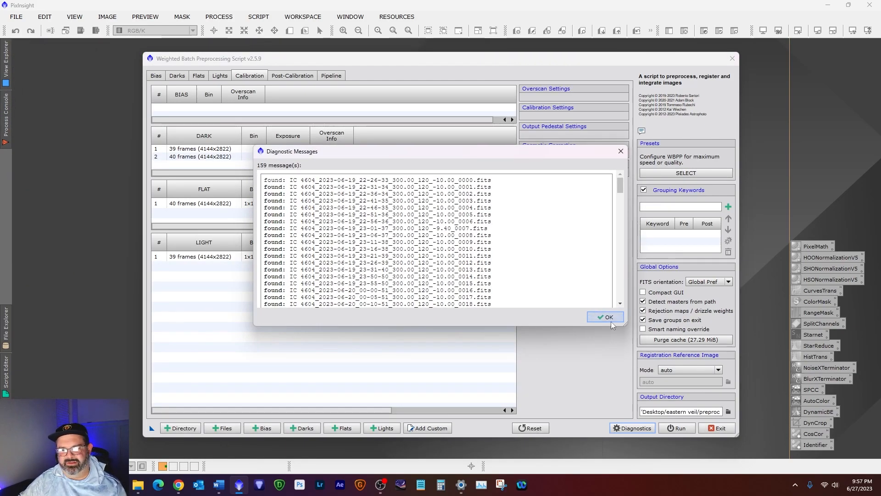
click(613, 320)
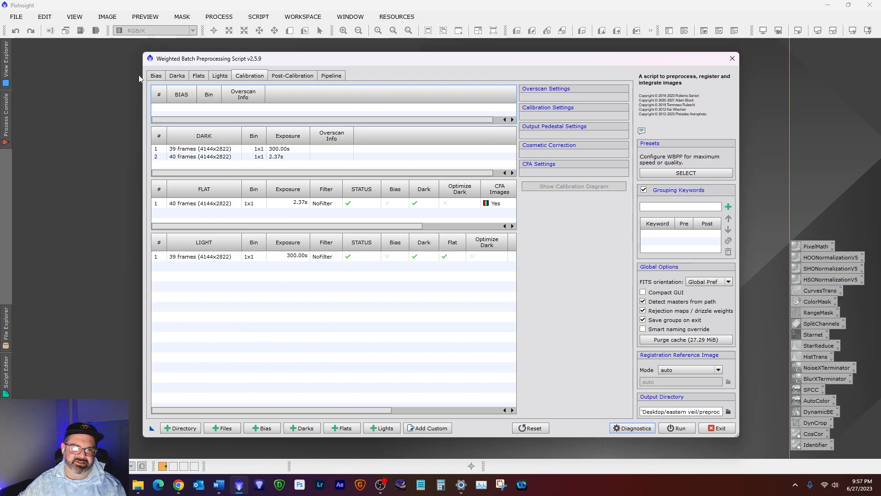
Check the loaded light frames, and apply the flat group's CFA settings to all flat frames.
click(219, 77)
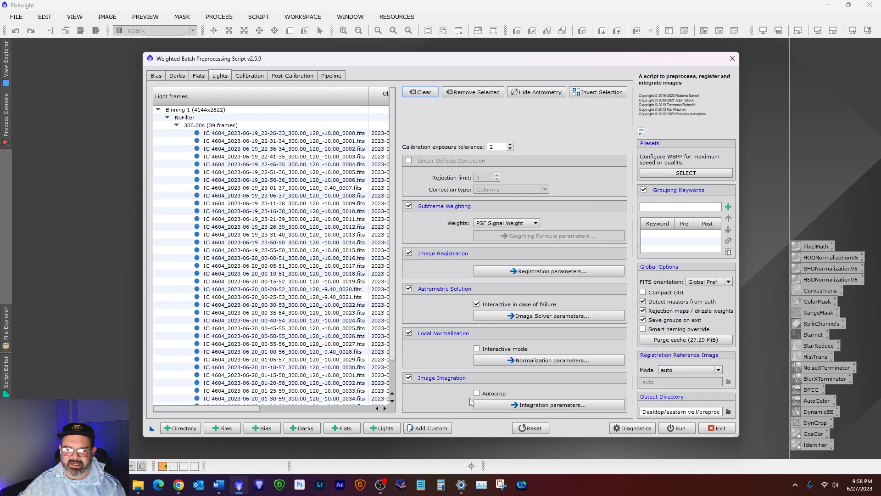
click(253, 77)
click(269, 201)
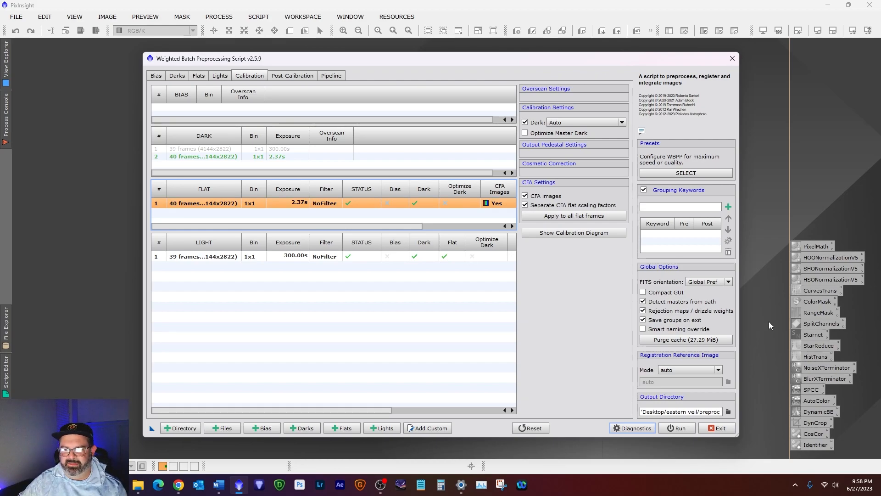
click(569, 216)
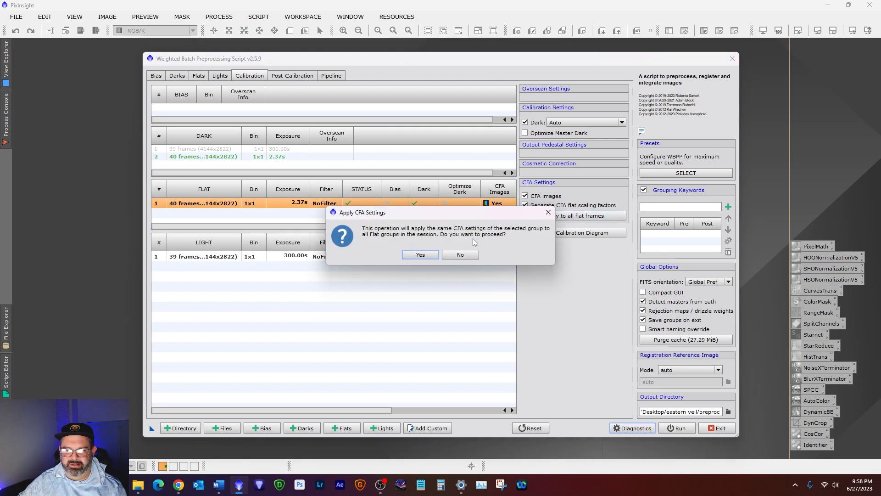
click(419, 254)
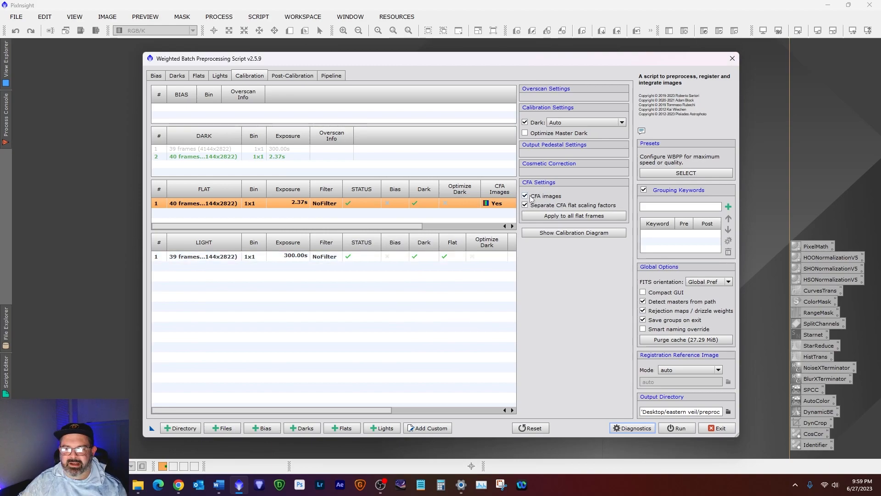
Set the 300 s light group's cosmetic correction template to CosCor.
click(208, 258)
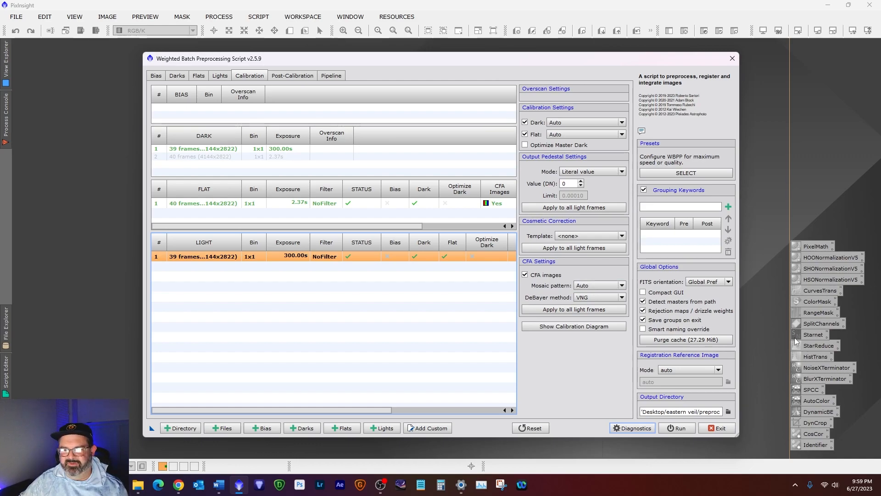
click(580, 235)
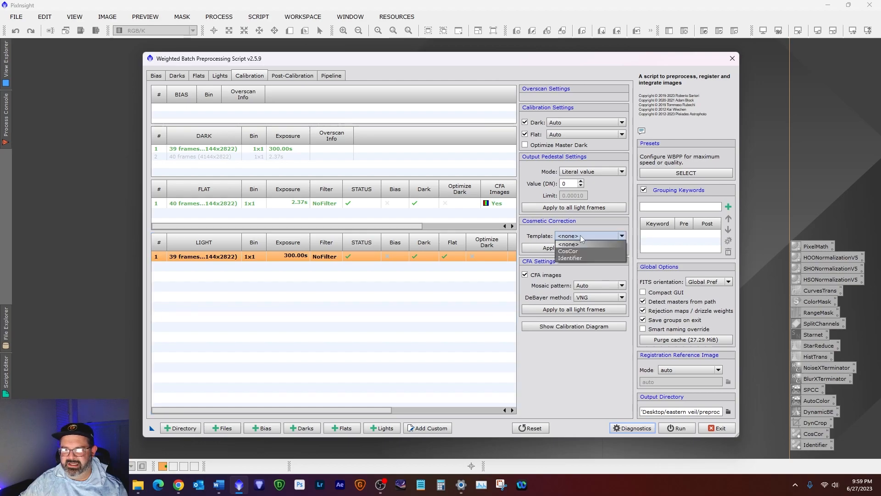
click(582, 256)
click(580, 236)
click(580, 251)
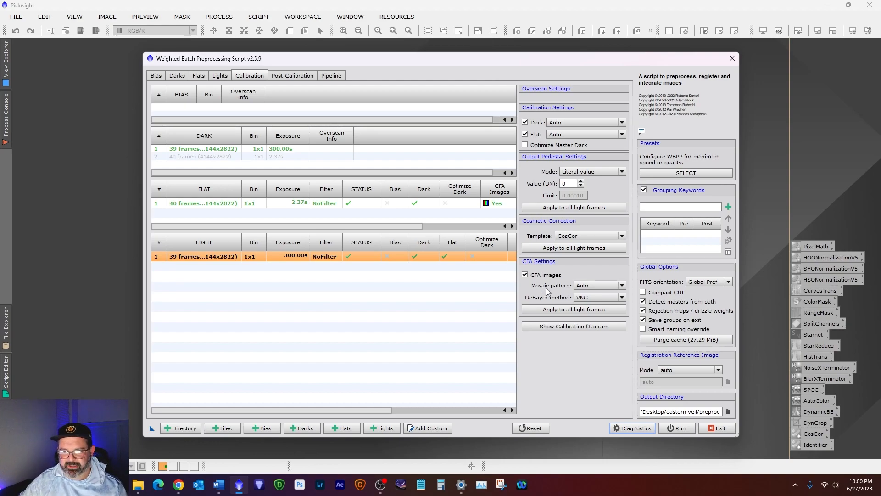
Apply the light group's CFA settings to all light frames, and inspect its calibration flow diagram.
click(592, 309)
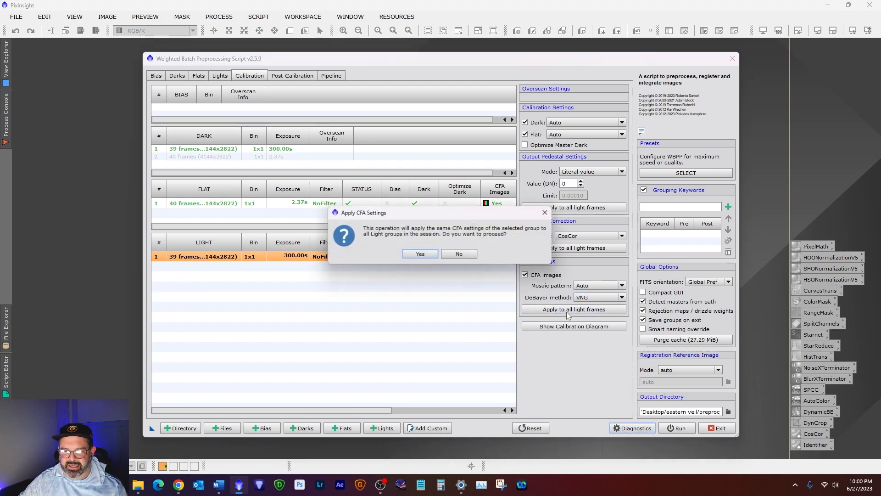
click(420, 255)
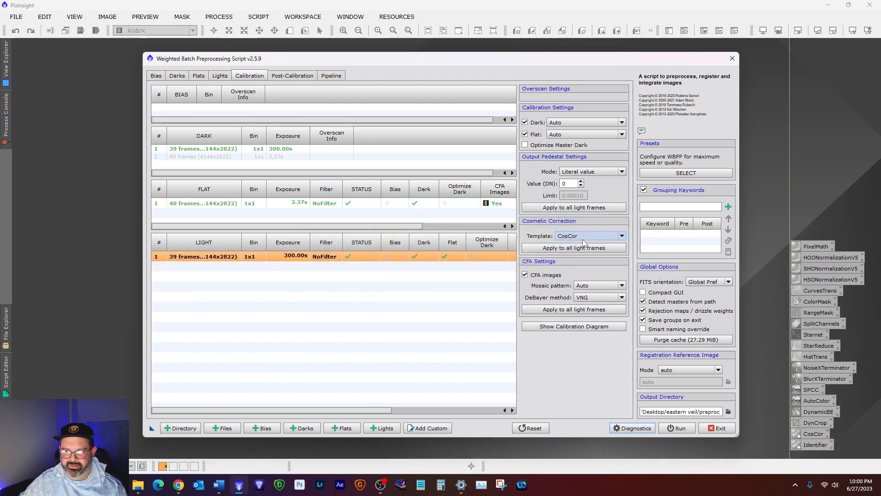
click(574, 326)
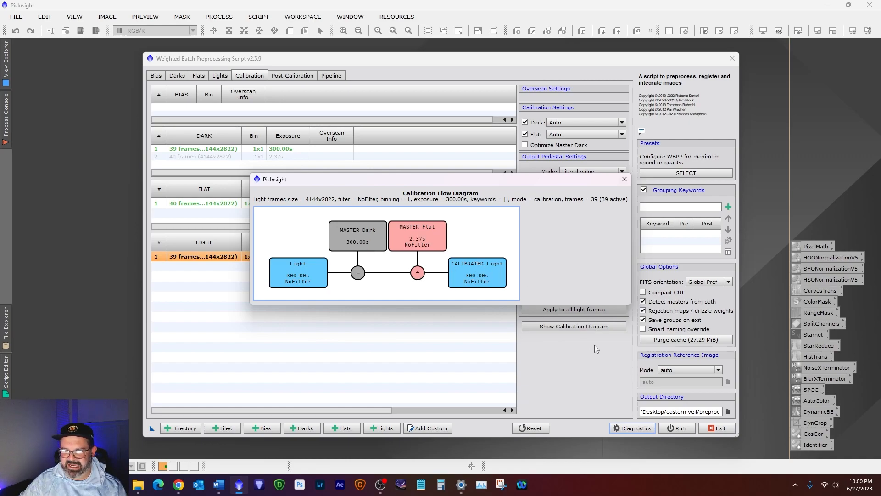
click(624, 179)
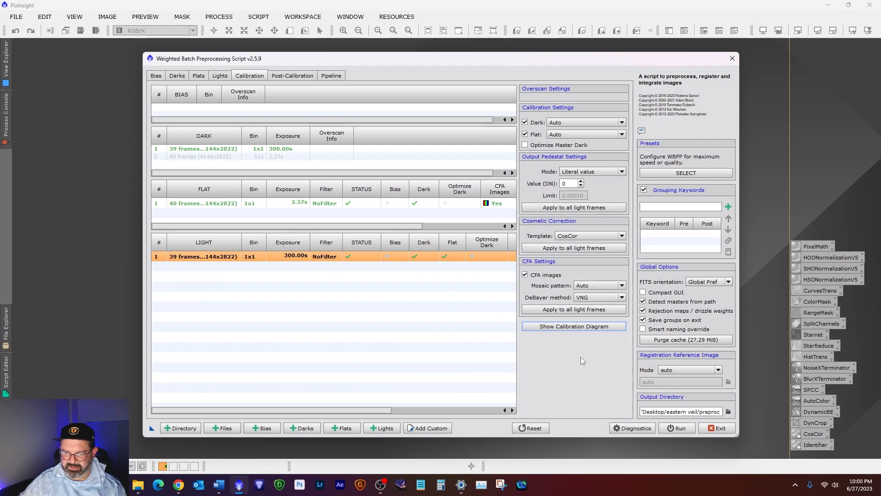
Set the output directory to the preproc folder inside rho oph on the Desktop.
click(729, 412)
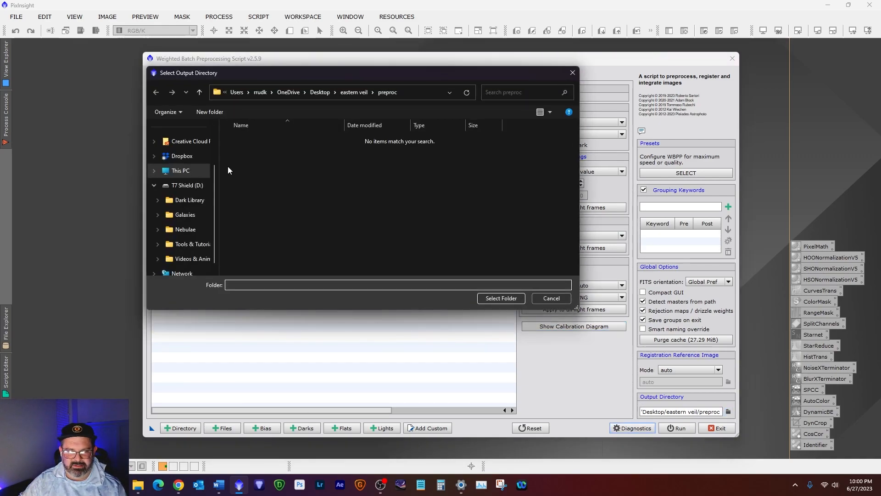
scroll(184, 179, up, 2)
click(181, 156)
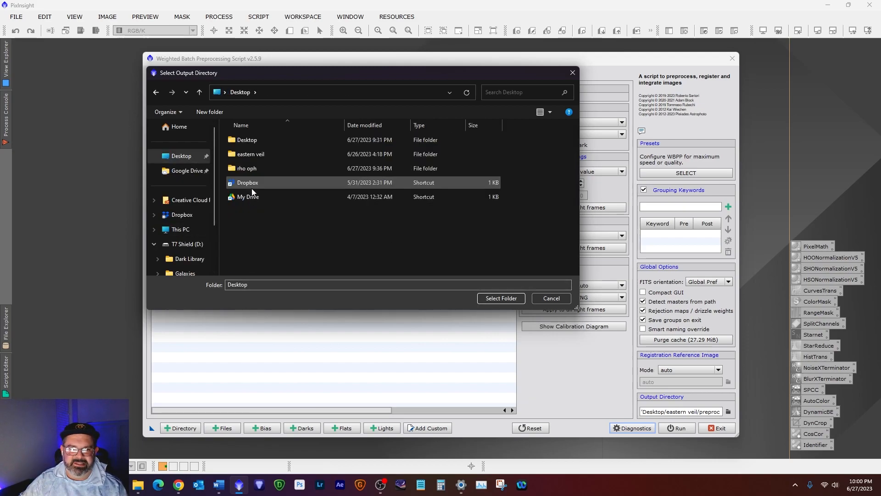
double_click(249, 168)
double_click(248, 196)
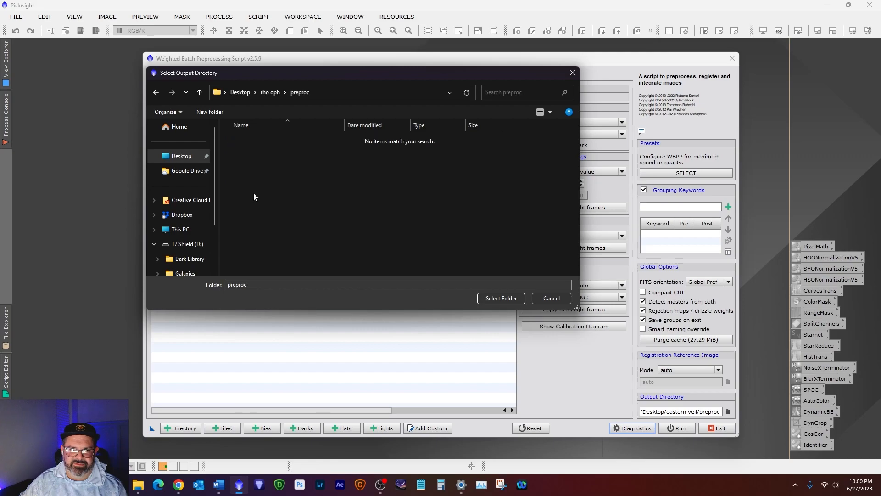
click(501, 298)
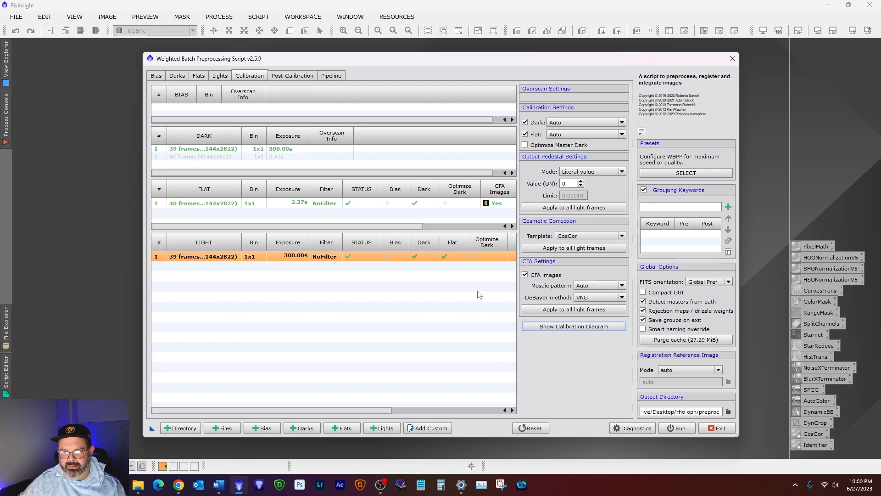
Enable drizzle at scale 2 with drop shrink 1.00 and the Square function, and apply it to all groups.
click(302, 78)
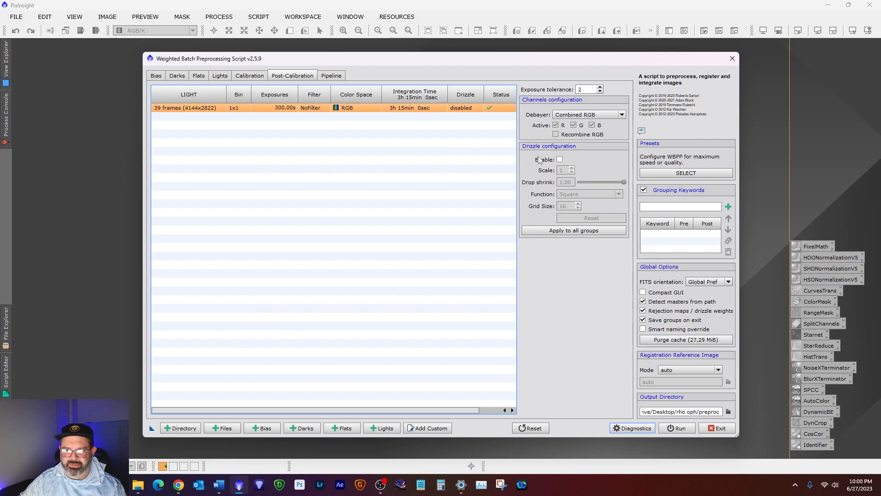
click(560, 160)
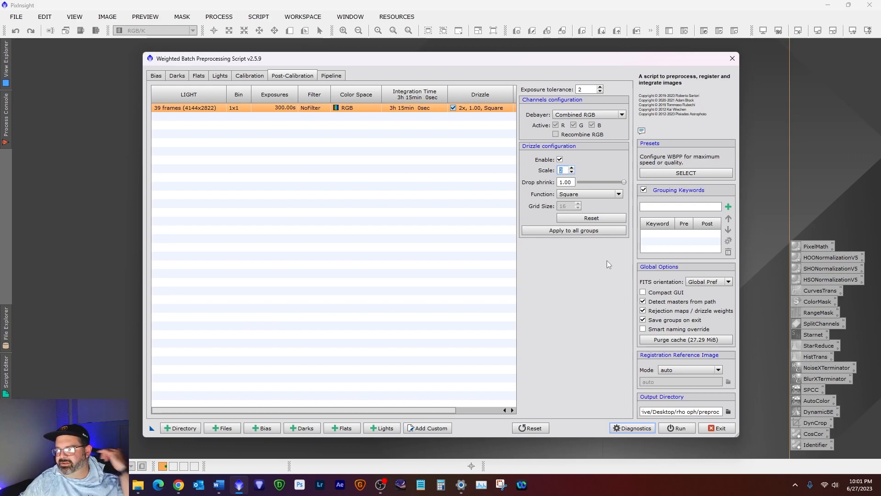
click(602, 231)
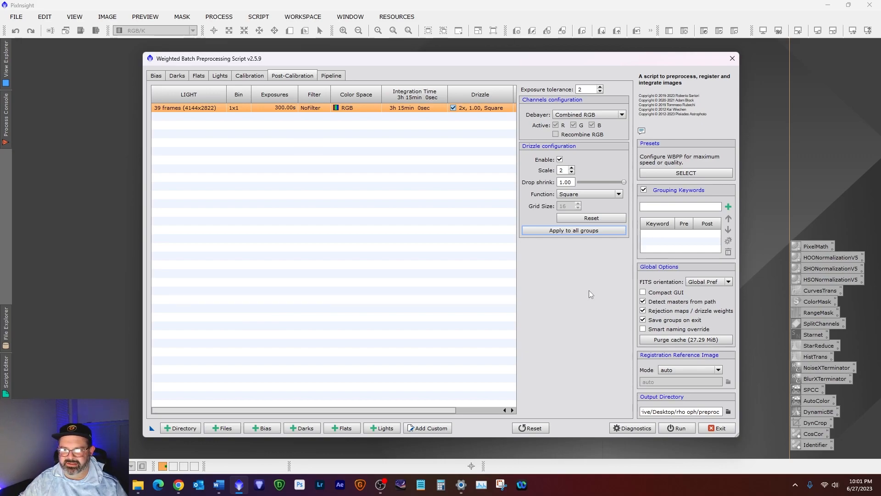
Check the script's diagnostics and run the batch preprocessing, continuing past the diagnostic messages.
click(633, 428)
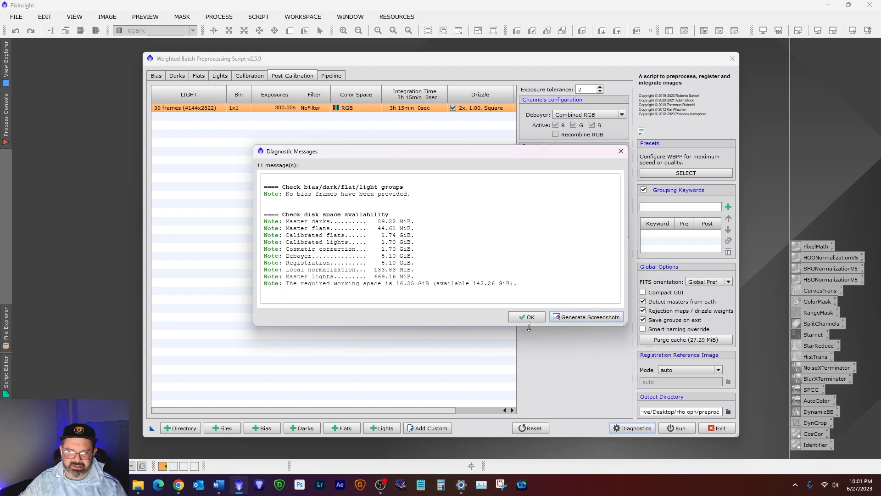
click(528, 317)
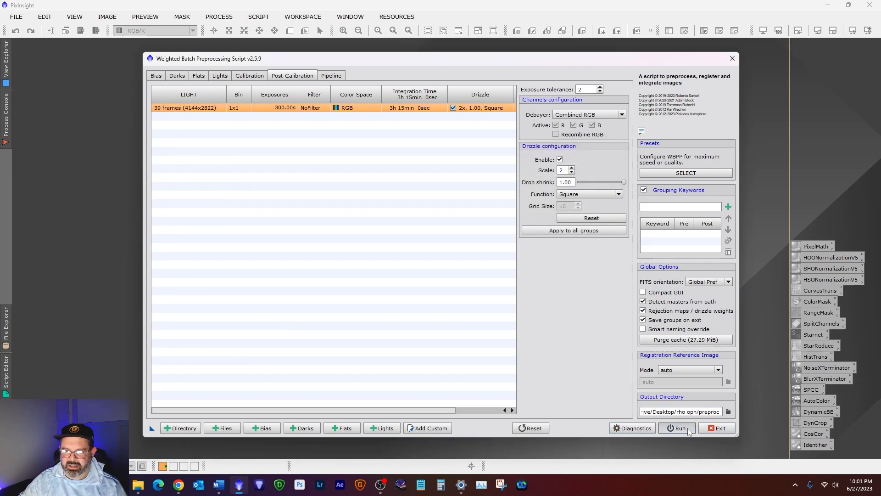
click(678, 427)
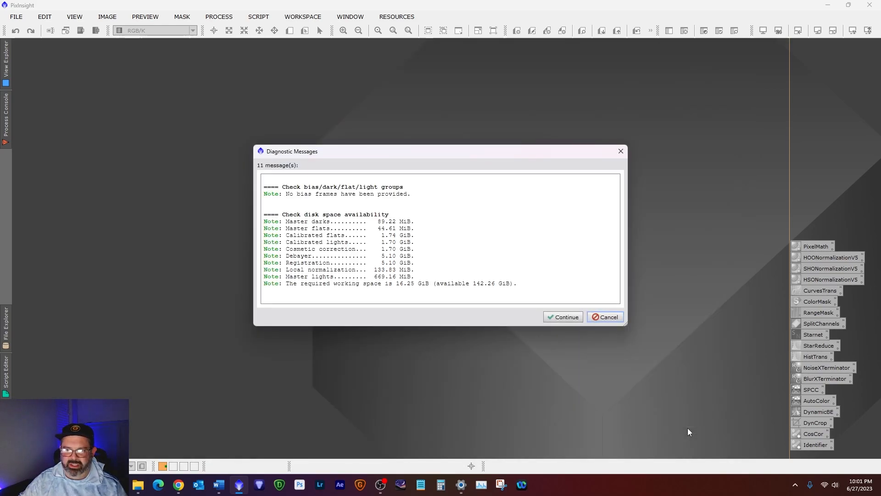
click(572, 320)
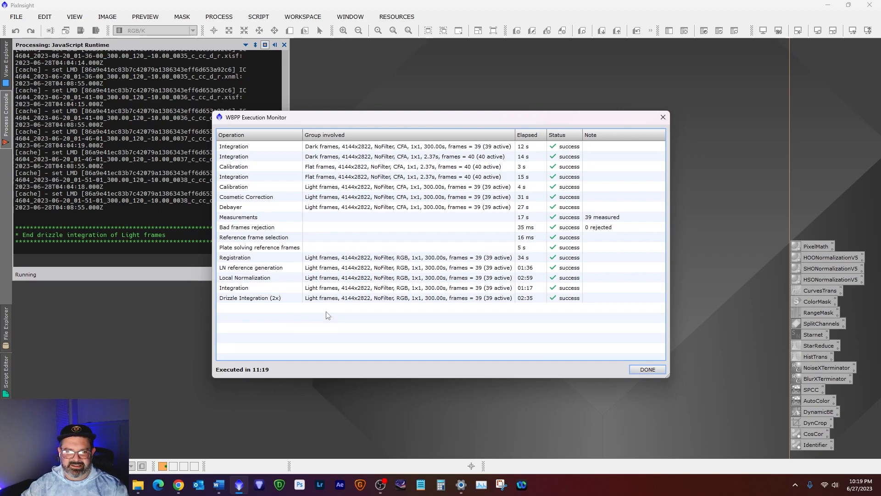
Dismiss the execution monitor and smart report, and exit the preprocessing script.
click(653, 370)
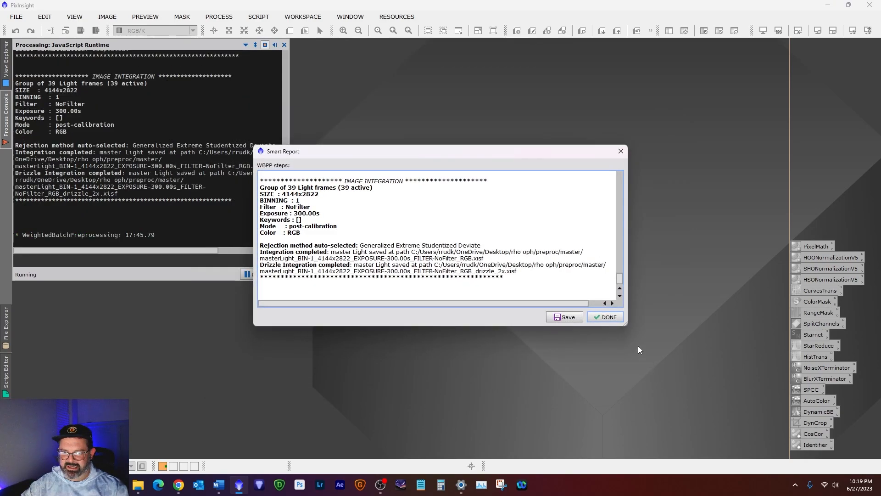
click(610, 317)
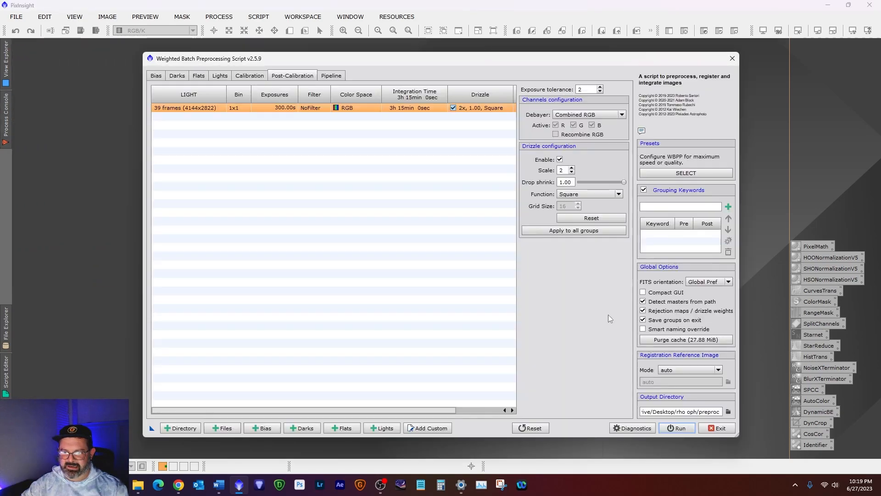
click(731, 428)
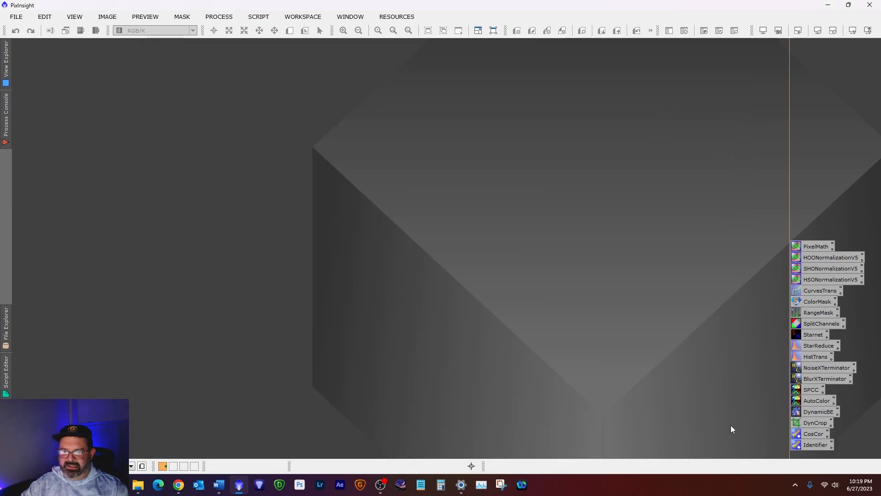
click(159, 484)
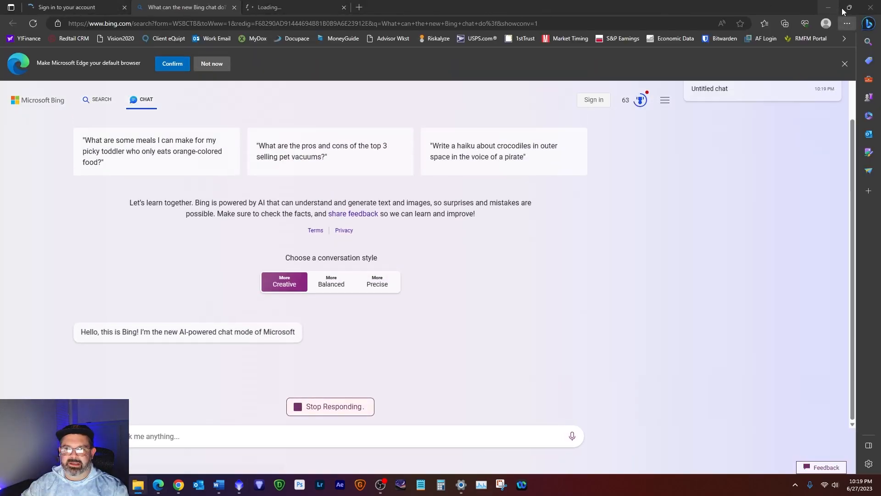
click(850, 8)
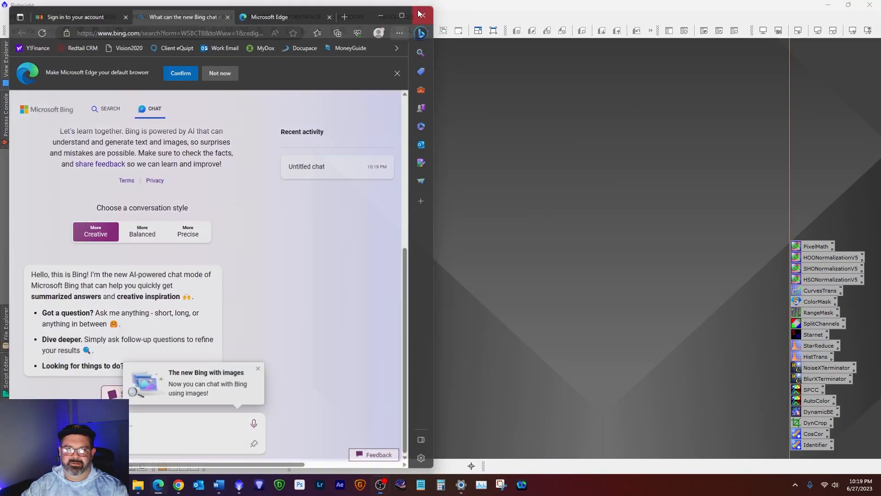
click(420, 15)
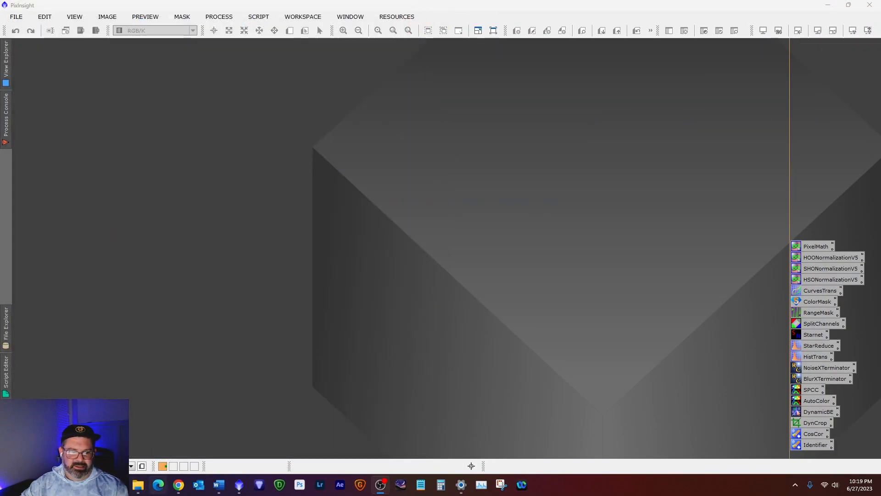
Browse to the master folder inside preproc in File Explorer and widen the name column to show the full file names.
click(143, 491)
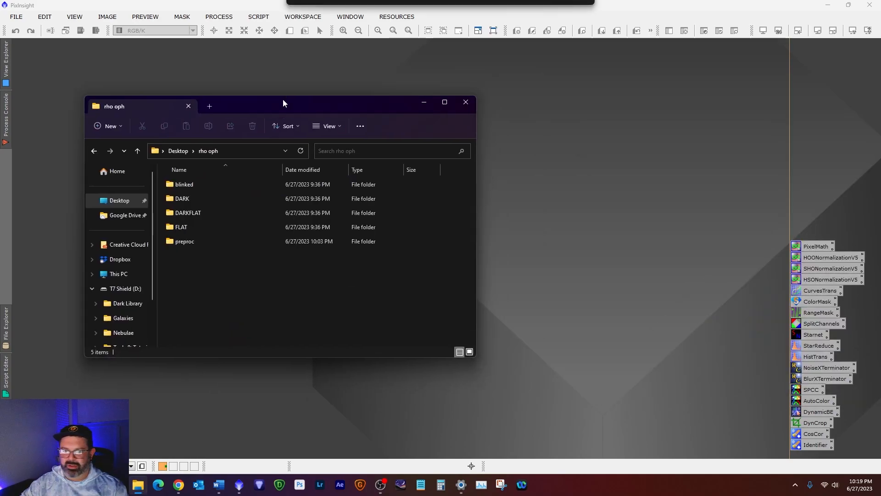
drag(283, 102, 392, 122)
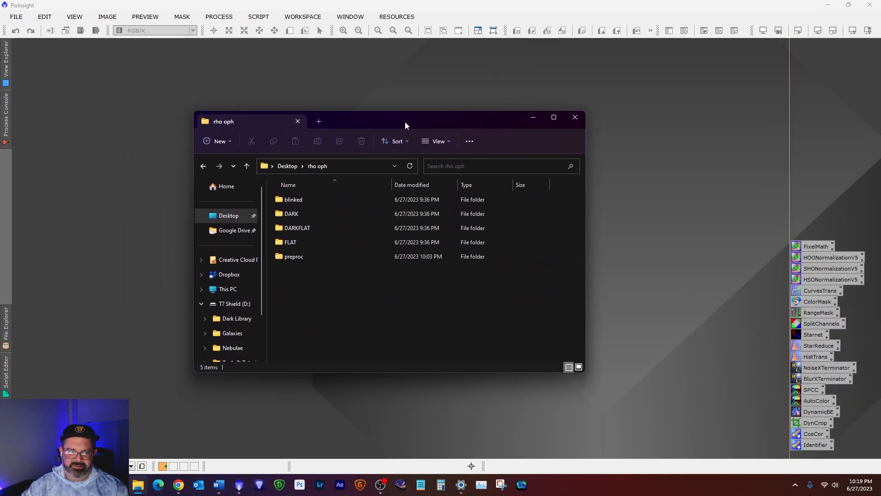
double_click(301, 256)
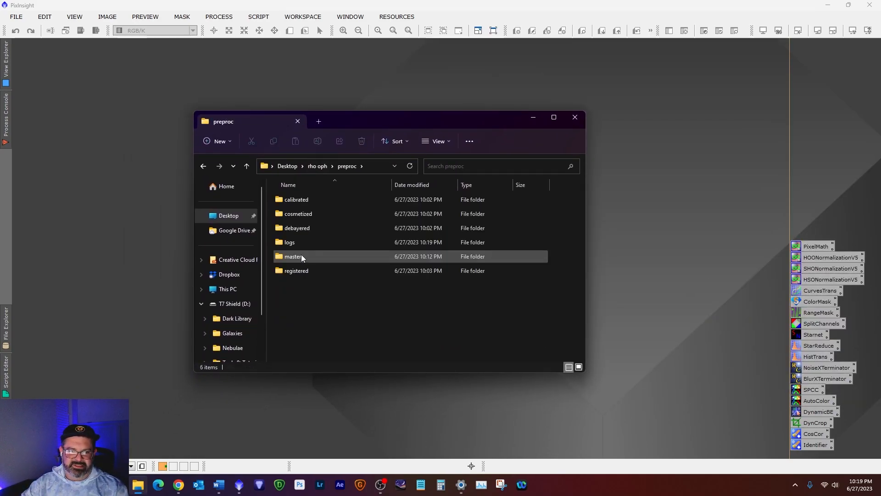
double_click(301, 256)
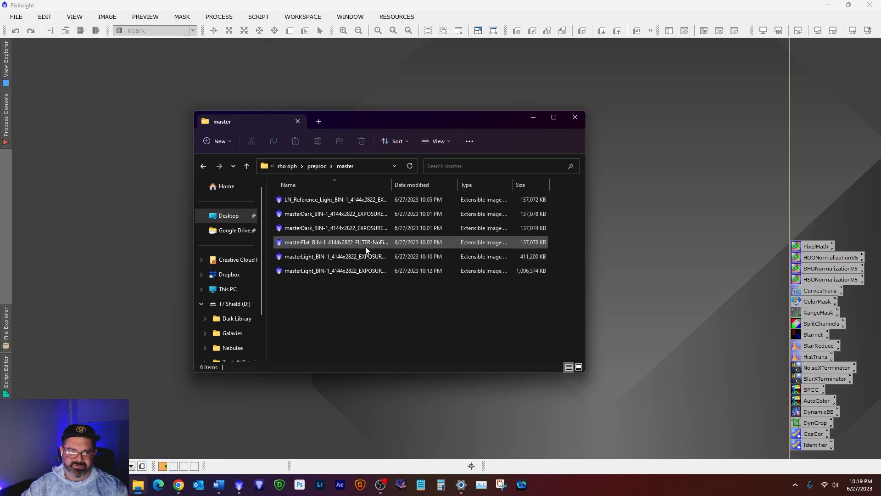
click(553, 120)
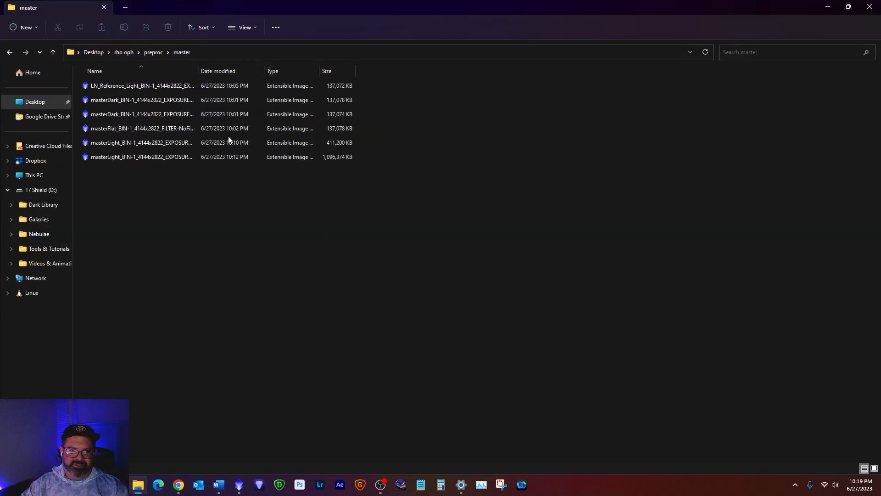
drag(198, 72, 407, 72)
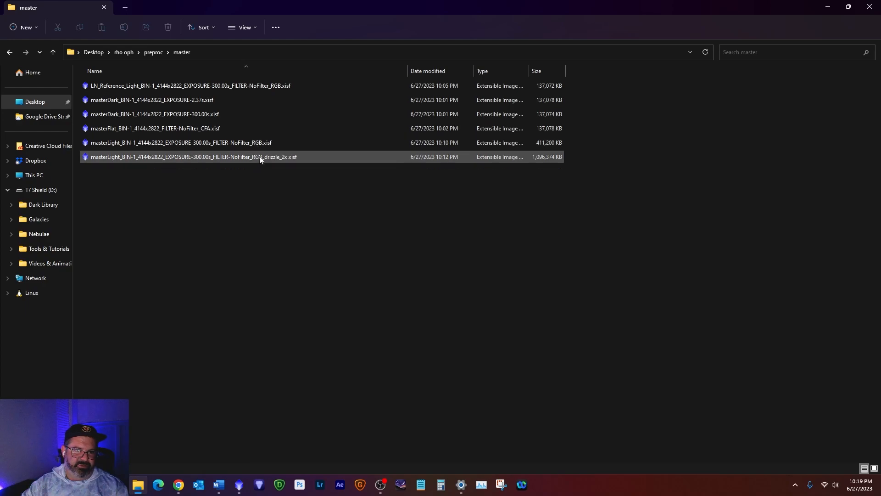
Open the drizzle_2x master light in PixInsight, keeping only the integration image open without the weight image or process console.
click(284, 158)
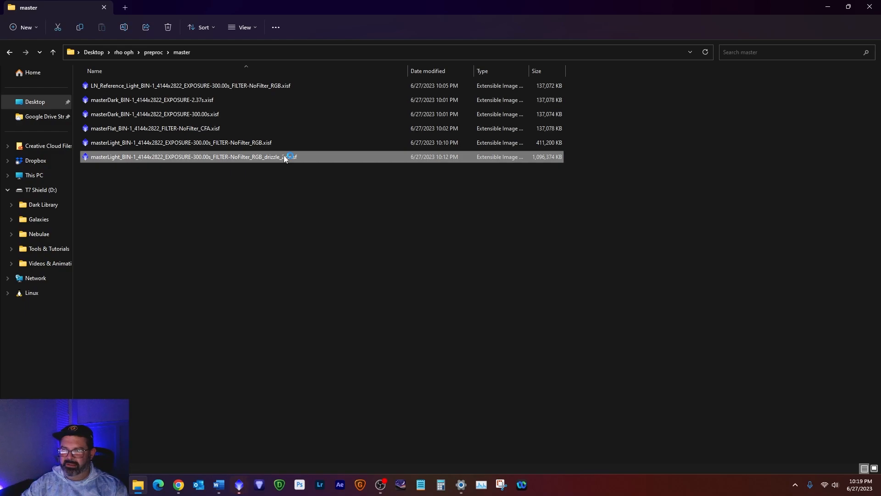
click(848, 7)
click(532, 118)
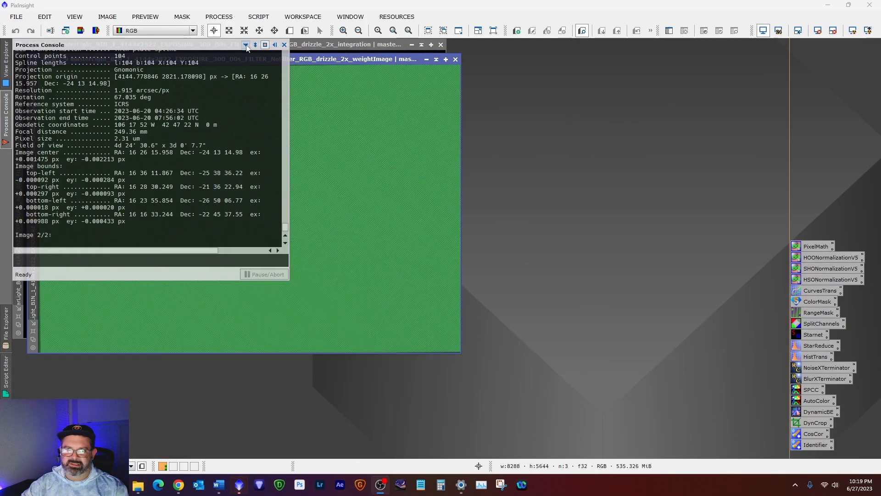
click(284, 45)
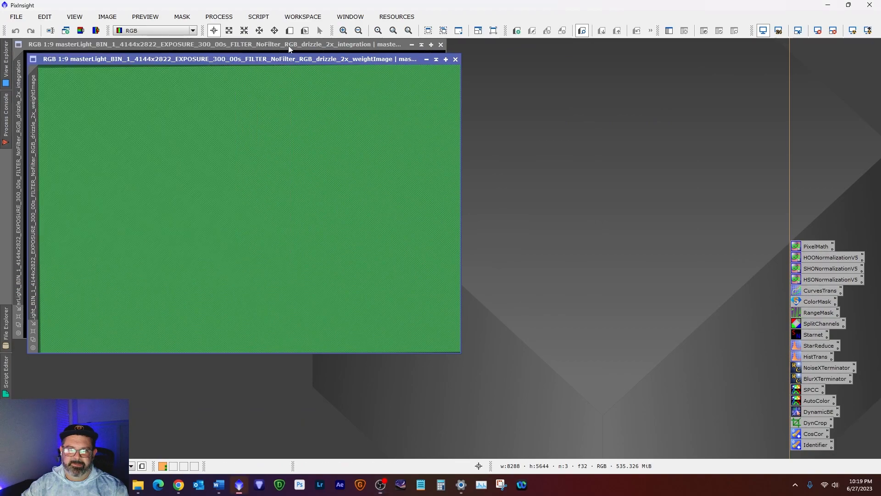
click(456, 59)
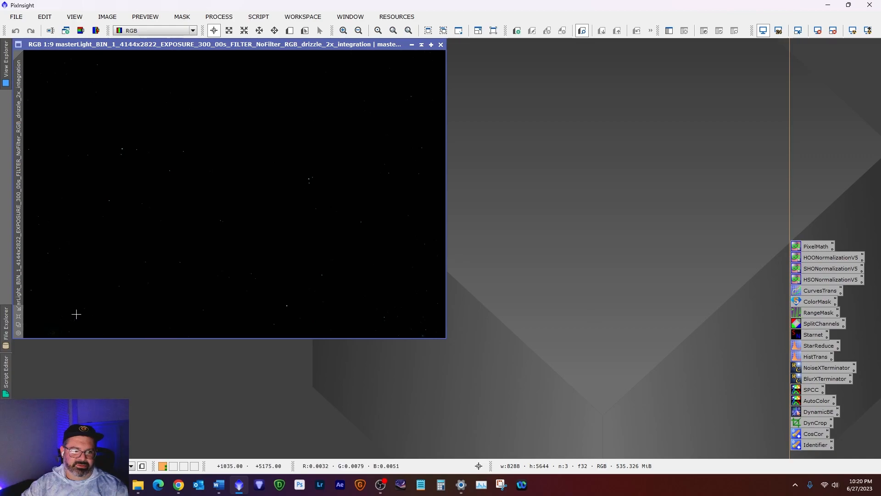
Rename the drizzled integration image's identifier to rhoOph and auto-stretch its screen display.
scroll(25, 194, up, 2)
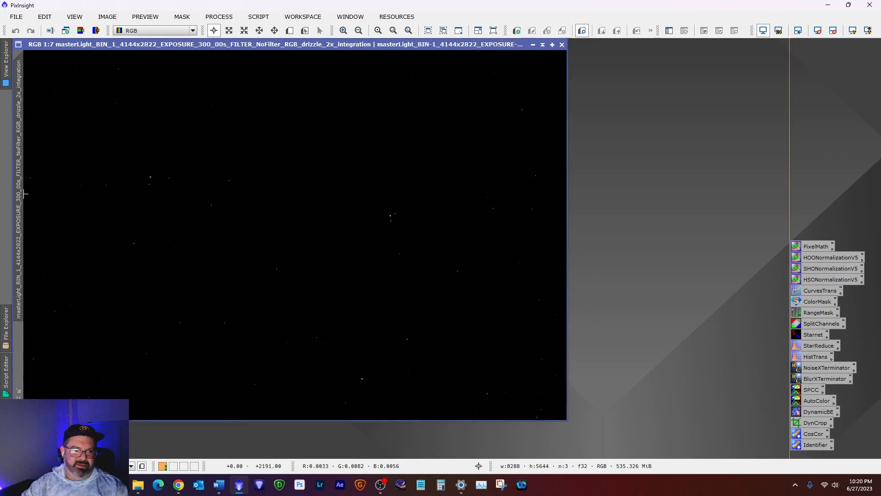
right_click(21, 141)
click(52, 177)
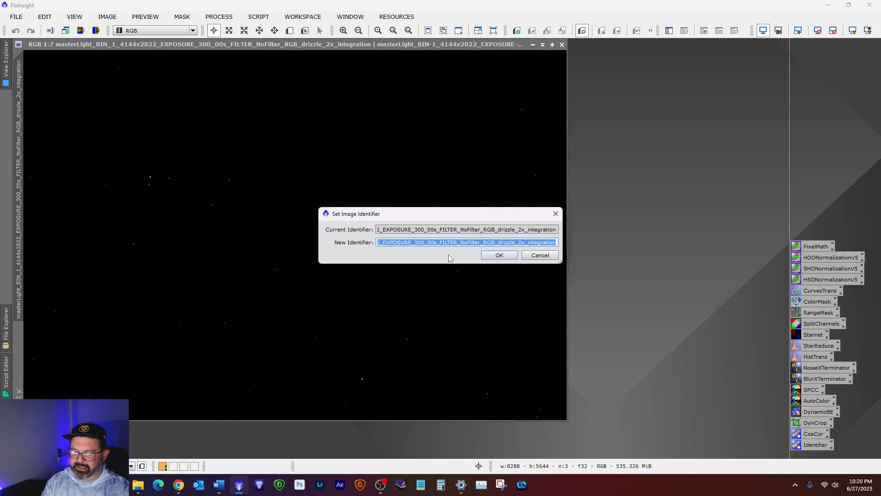
text(rhoOph)
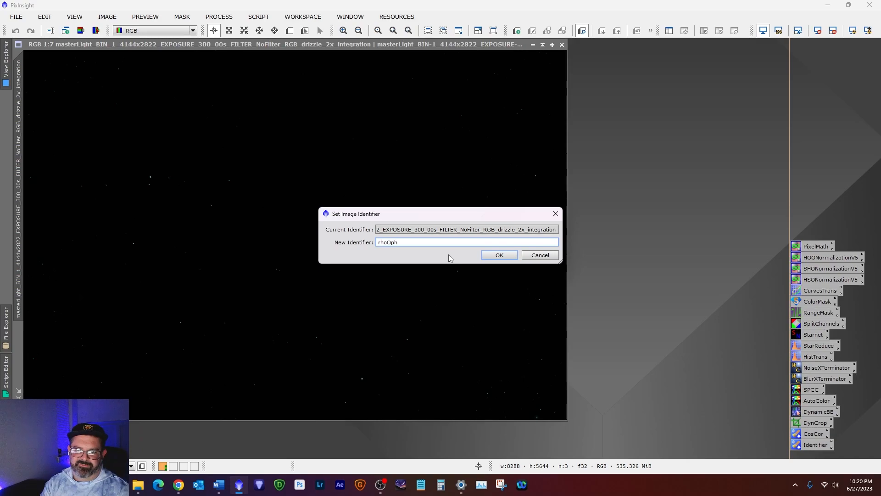
key(Return)
click(852, 30)
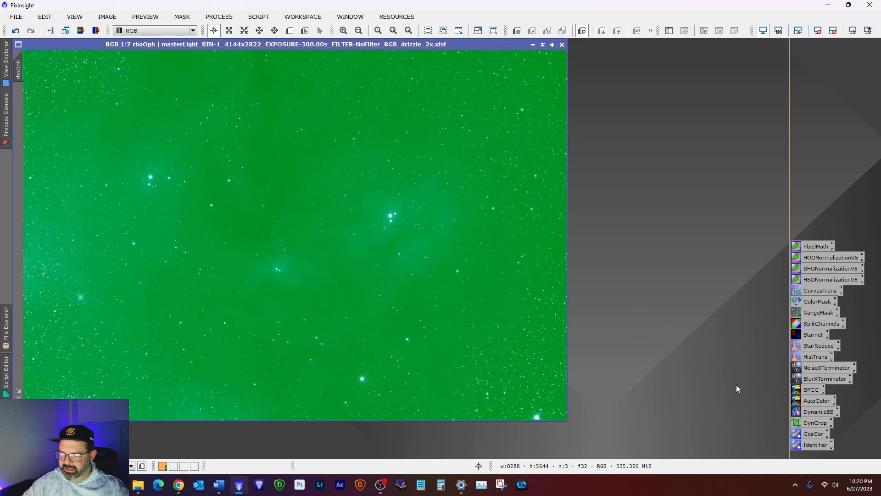
Start DynamicBackgroundExtraction on rhoOph and delete two samples from the image's upper edge and four from the middle of its lower edge.
double_click(816, 413)
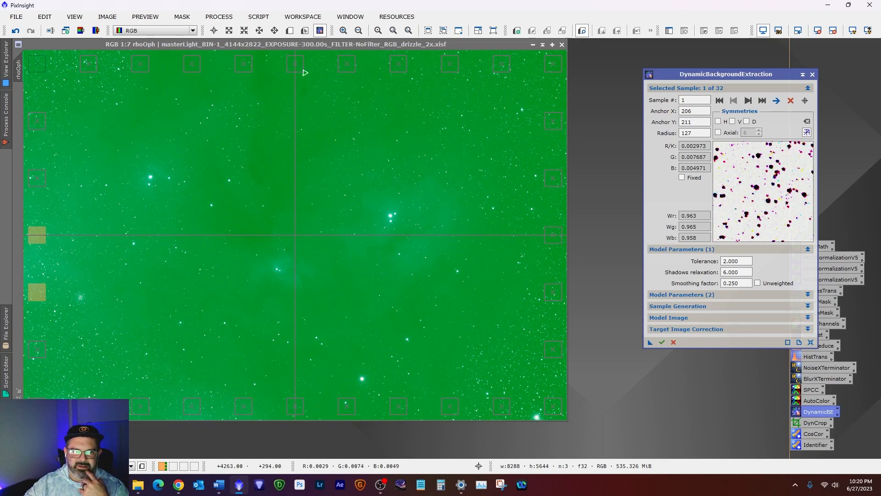
click(243, 64)
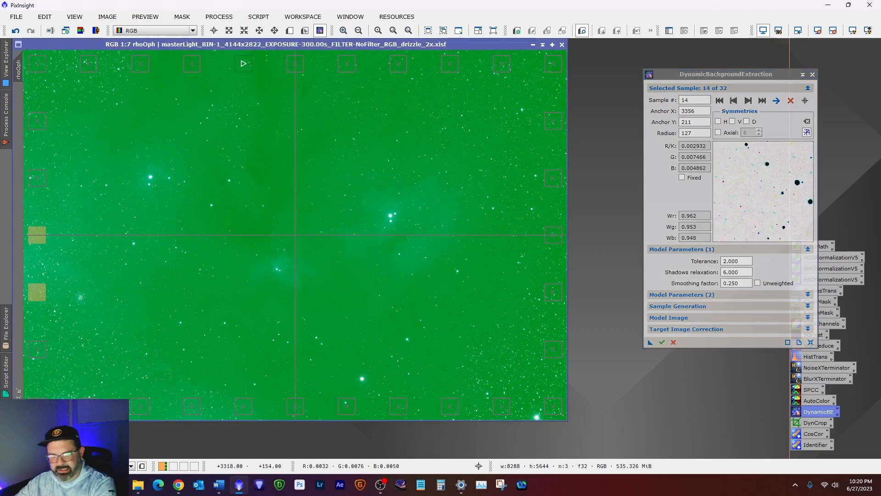
key(Delete)
key(Delete)
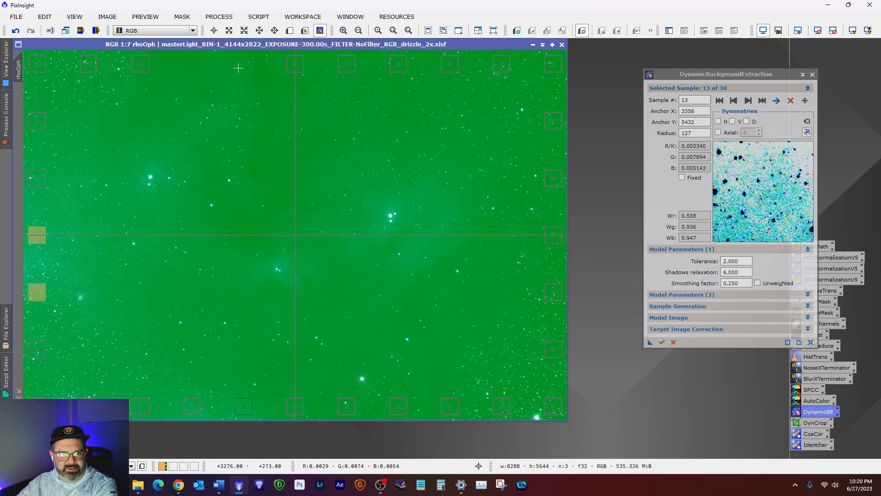
key(Delete)
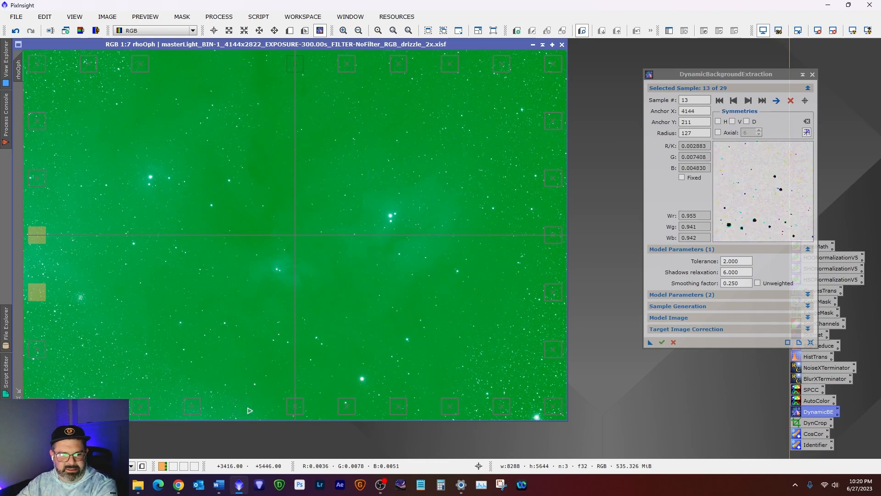
click(290, 412)
key(Delete)
click(342, 407)
key(Delete)
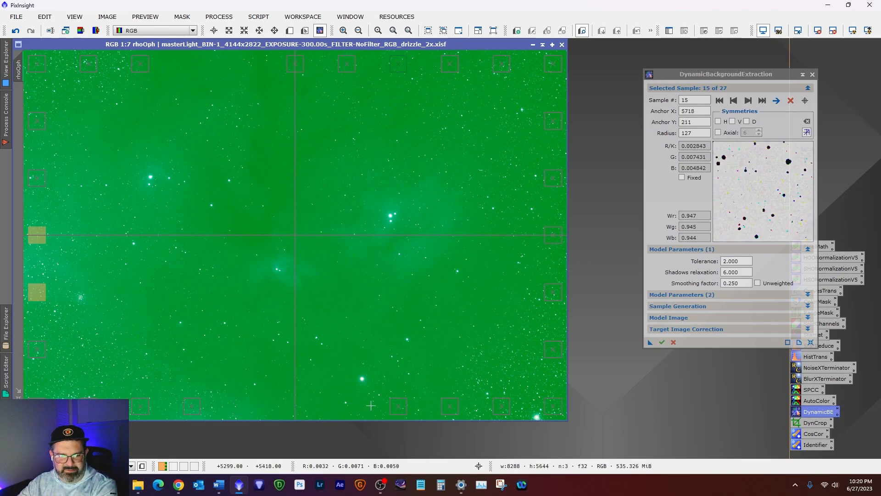
click(407, 407)
key(Delete)
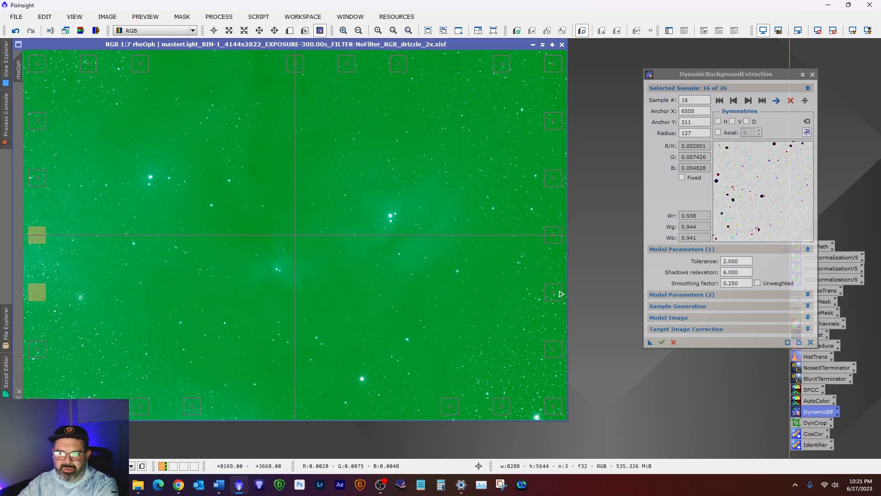
Reposition the background samples near the image's upper-right and lower-left corners, moving one along the lower edge towards the middle.
drag(503, 66, 548, 151)
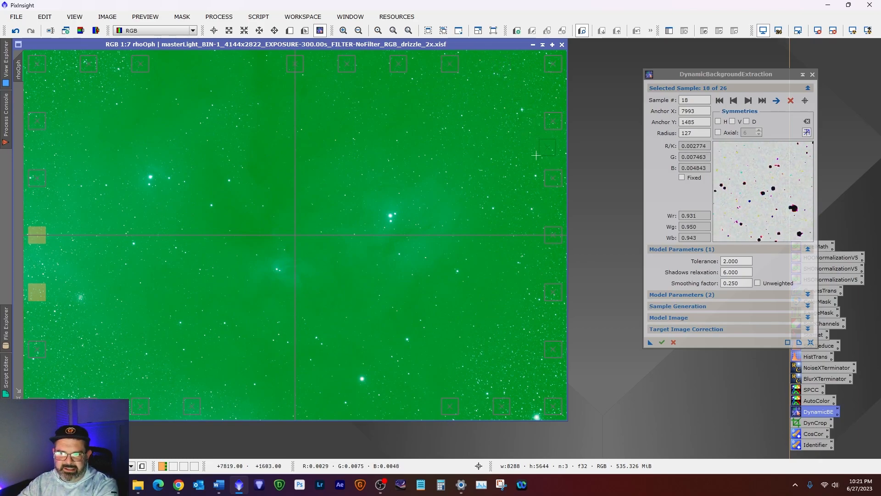
click(554, 95)
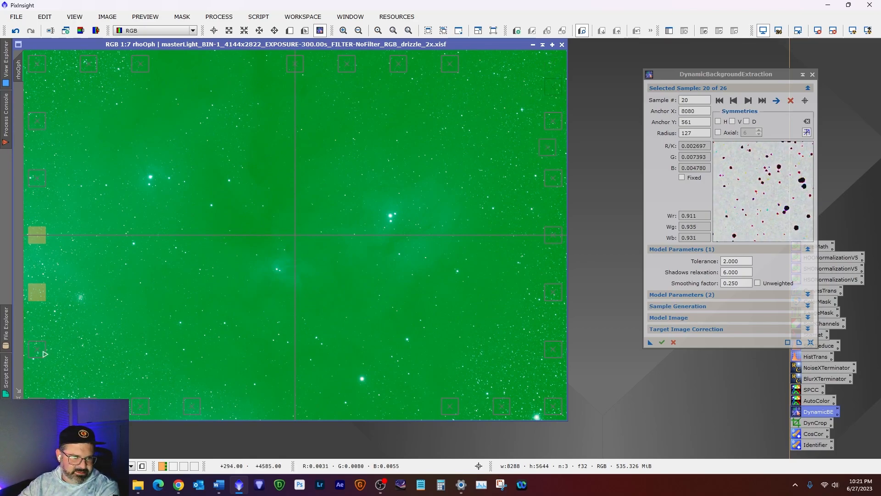
drag(42, 351, 47, 318)
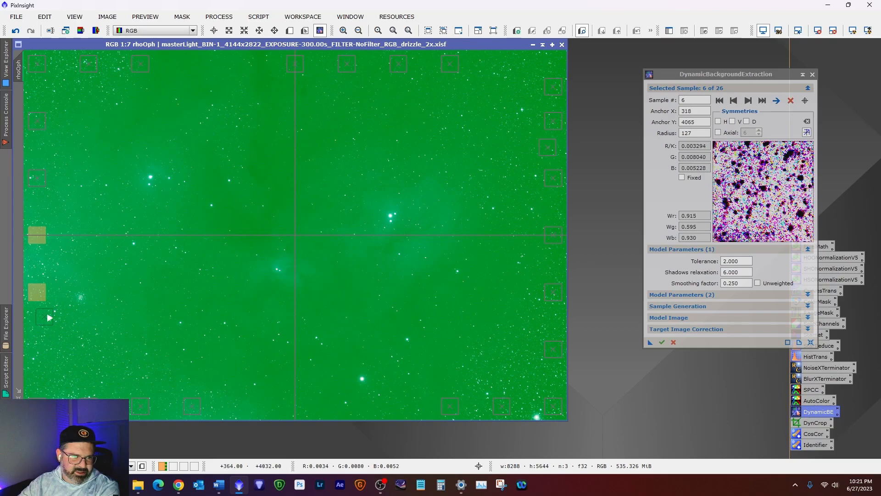
drag(38, 400, 51, 361)
drag(88, 407, 251, 418)
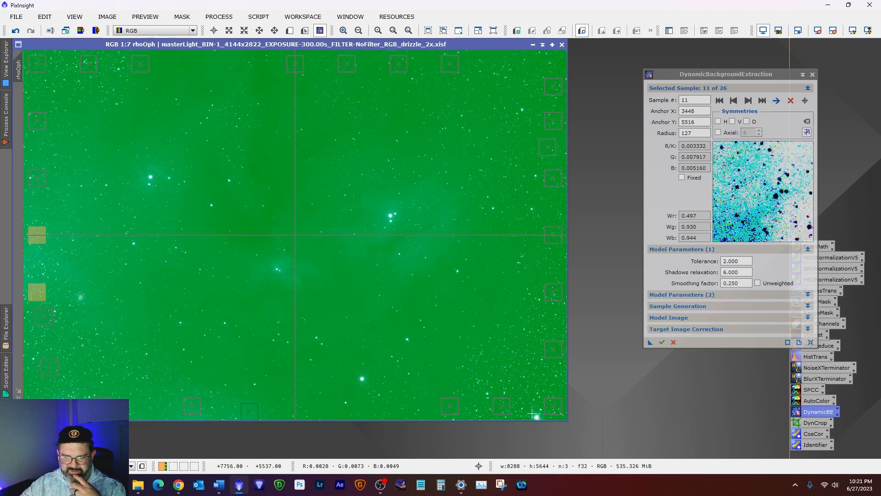
Delete the lower-right corner sample, move its lower-edge neighbour up the right side, and add a sample near the upper-right corner.
click(551, 410)
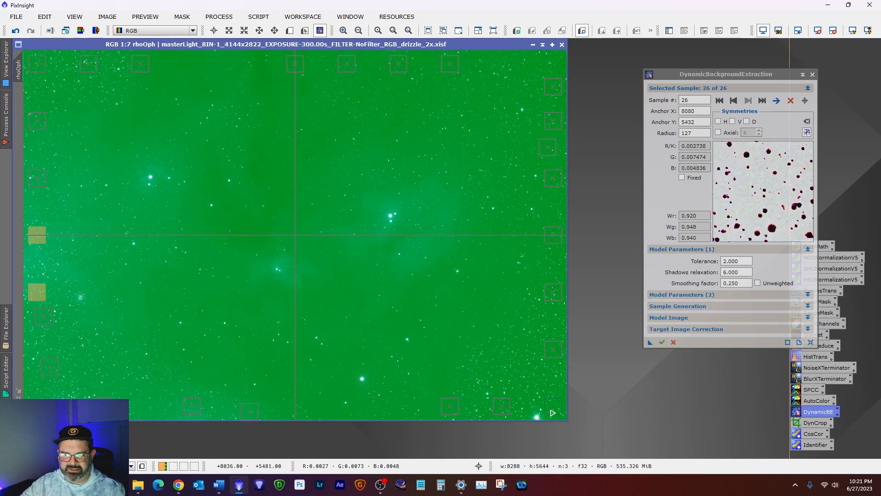
key(Delete)
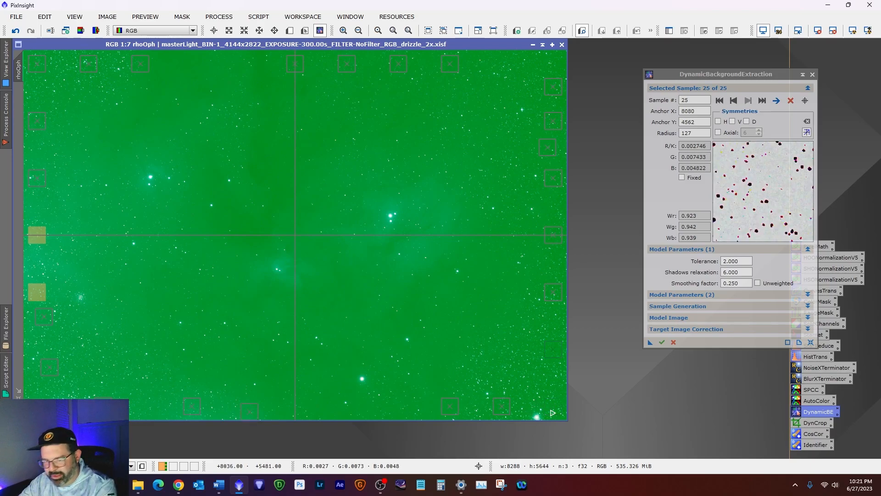
drag(508, 407, 532, 312)
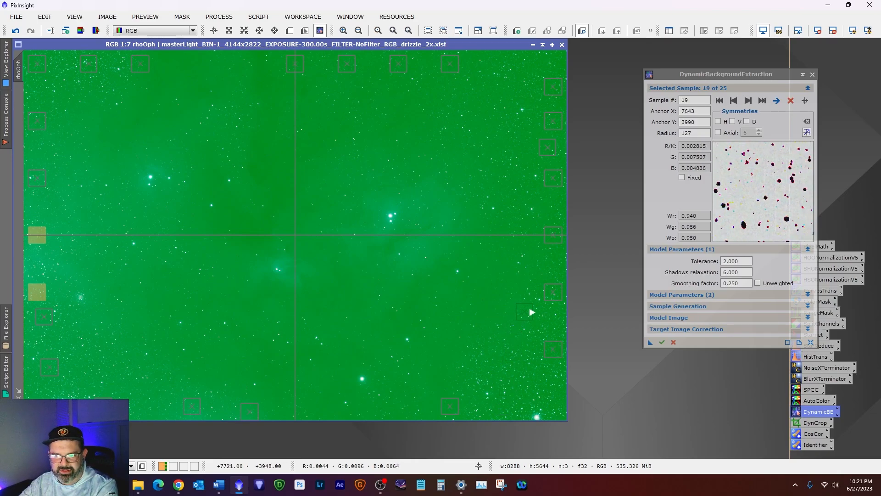
click(526, 71)
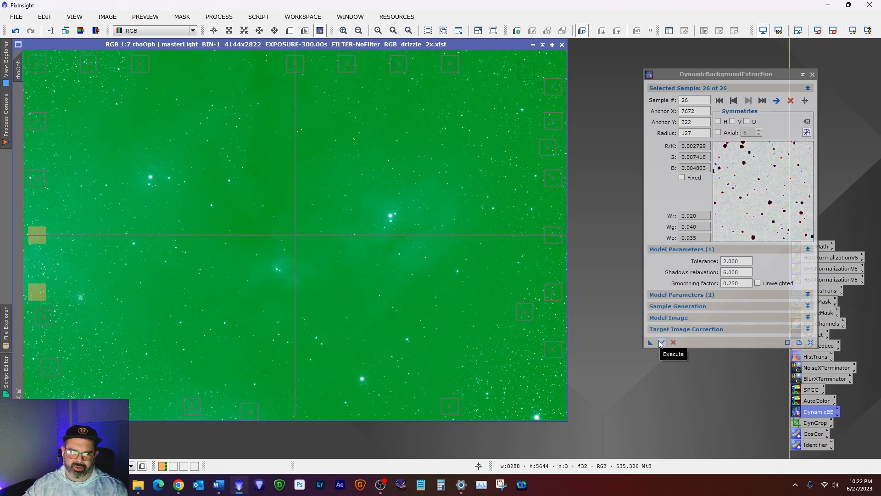
Save the DynamicBackgroundExtraction setup as a process icon on the workspace and execute it on rhoOph with Subtraction correction.
drag(650, 343, 680, 392)
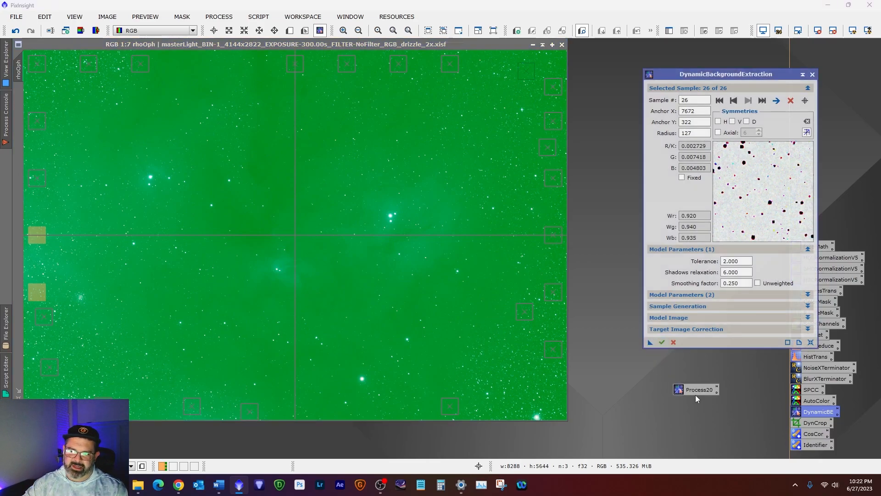
click(678, 327)
click(706, 341)
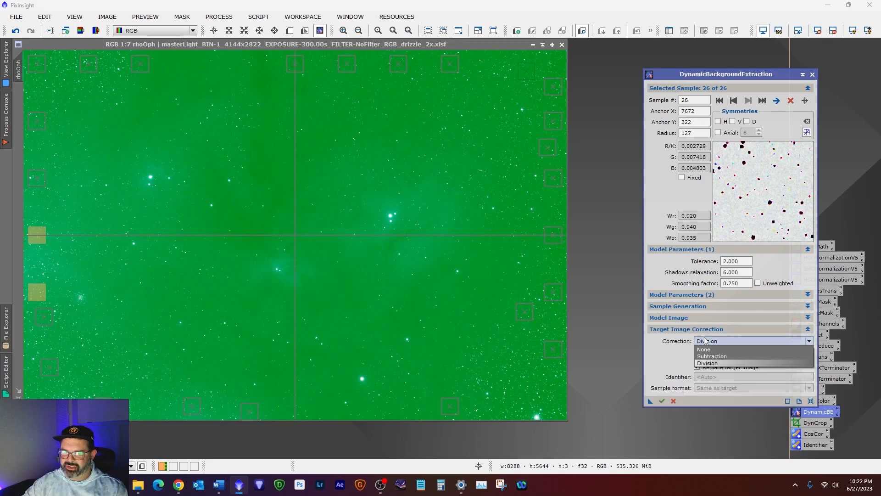
click(712, 356)
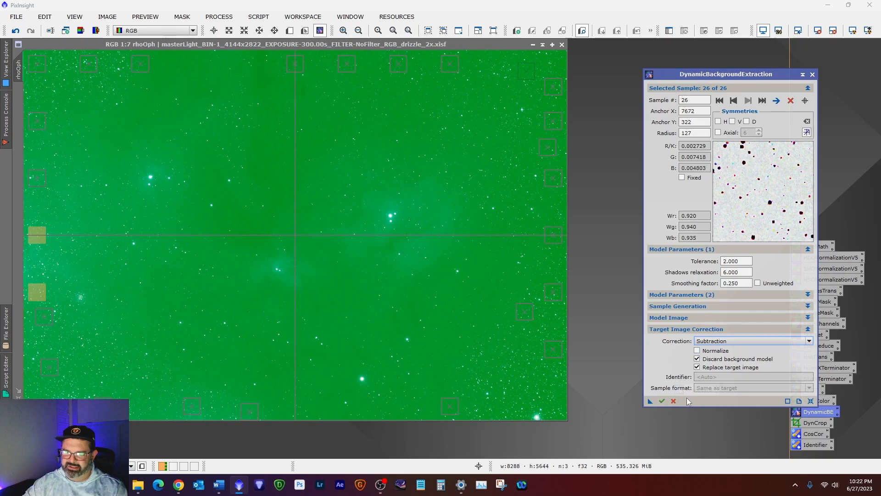
click(662, 402)
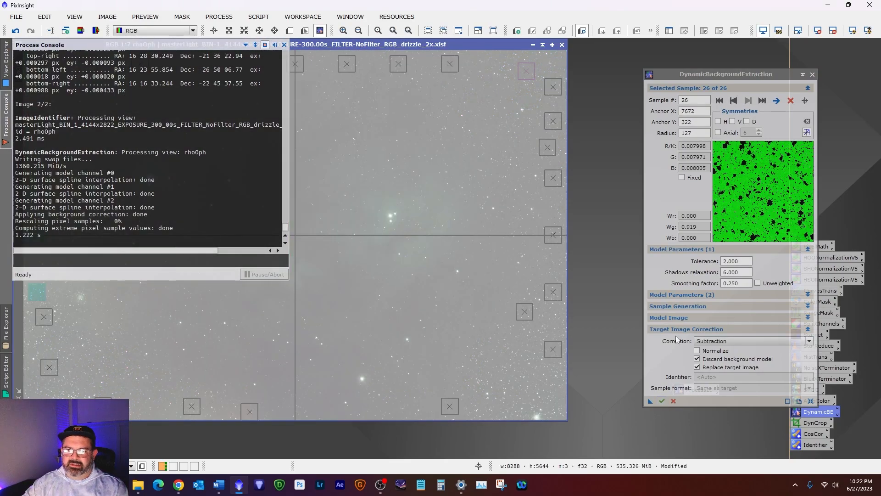
End the DynamicBackgroundExtraction session and reapply a fresh auto-stretch to the corrected rhoOph image.
click(812, 74)
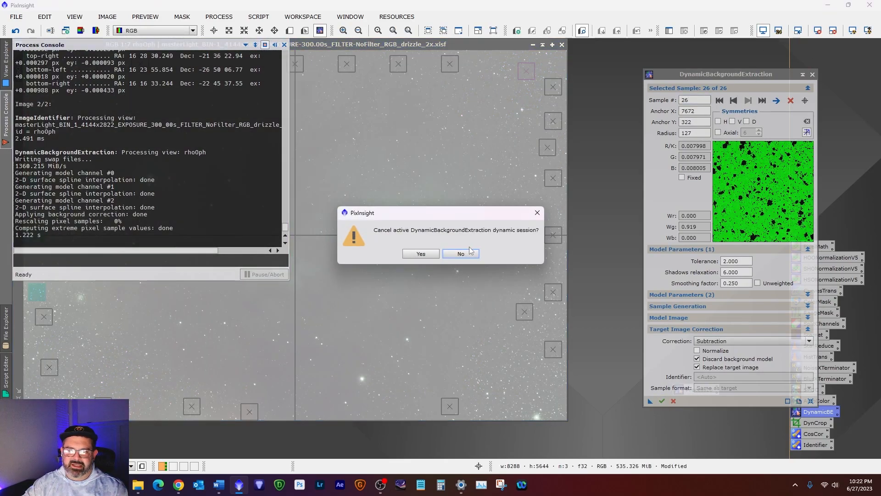
click(432, 255)
click(433, 256)
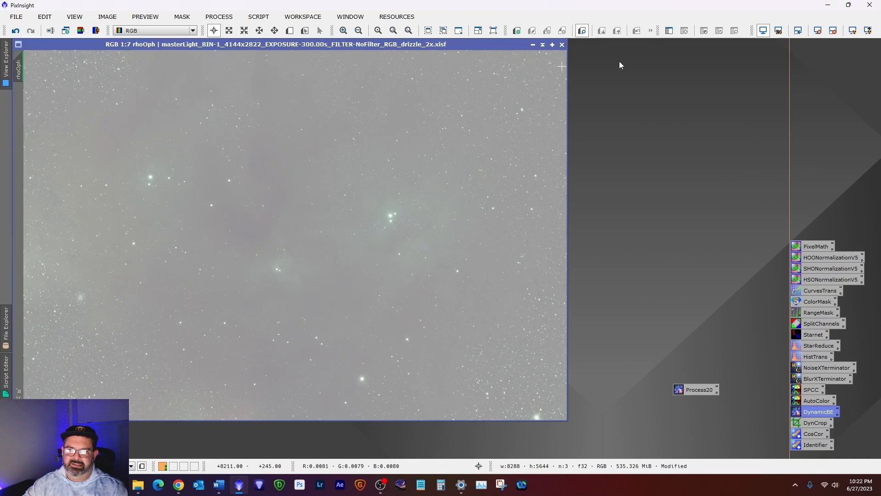
click(819, 32)
click(854, 31)
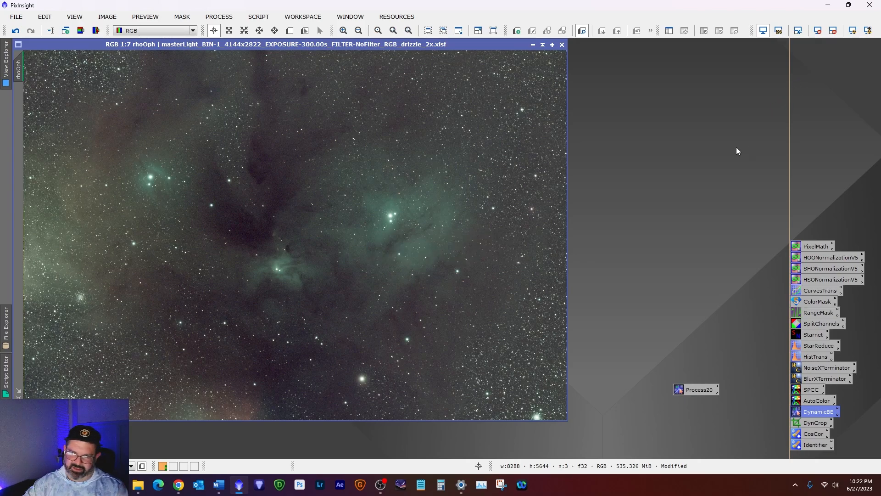
Run DynamicBackgroundExtraction on rhoOph again from the saved process icon with Division correction, and delete that icon from the workspace.
double_click(687, 390)
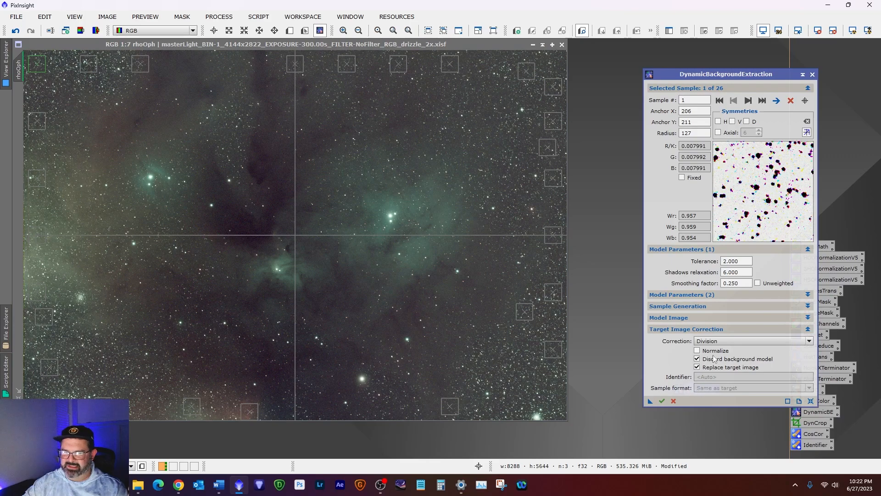
click(715, 341)
click(716, 364)
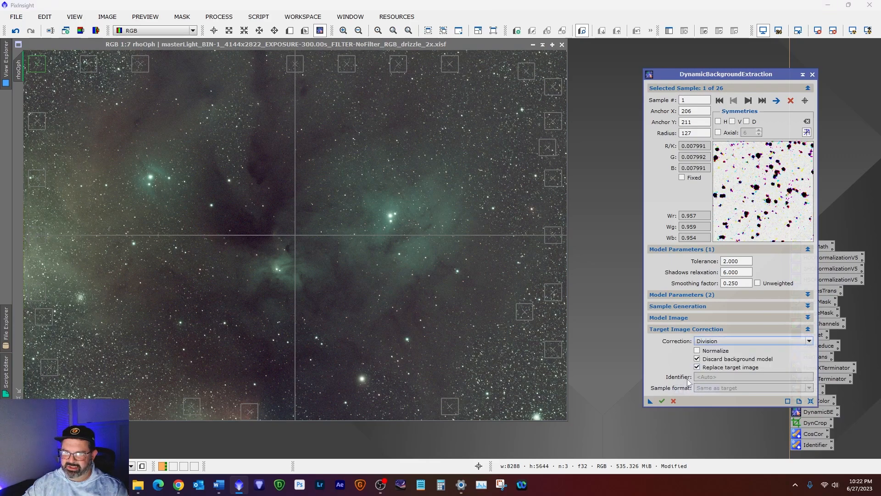
click(664, 401)
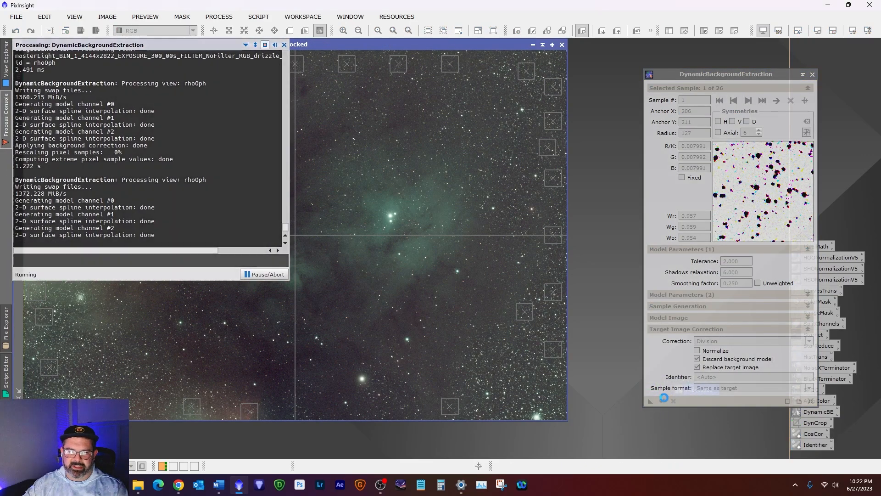
click(813, 74)
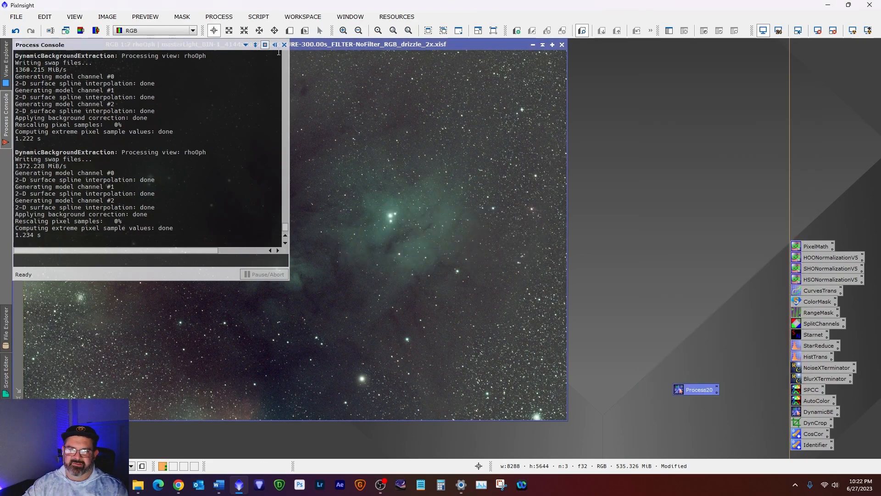
click(284, 45)
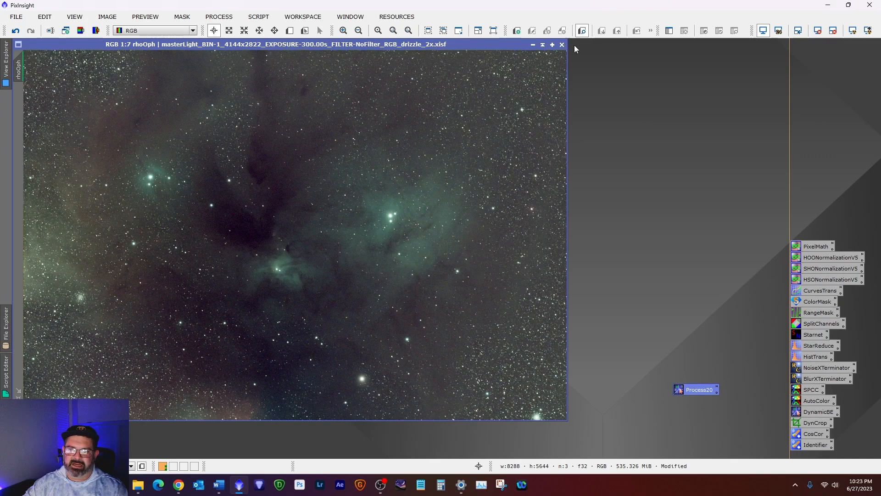
right_click(696, 390)
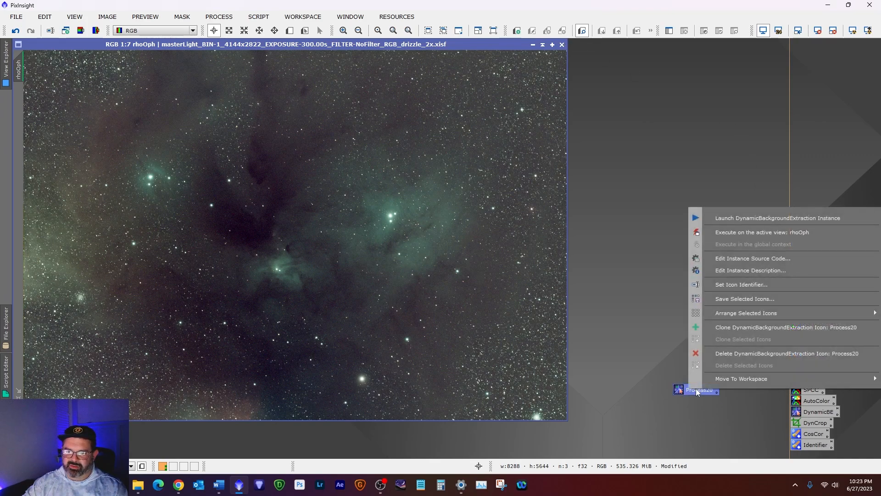
click(717, 354)
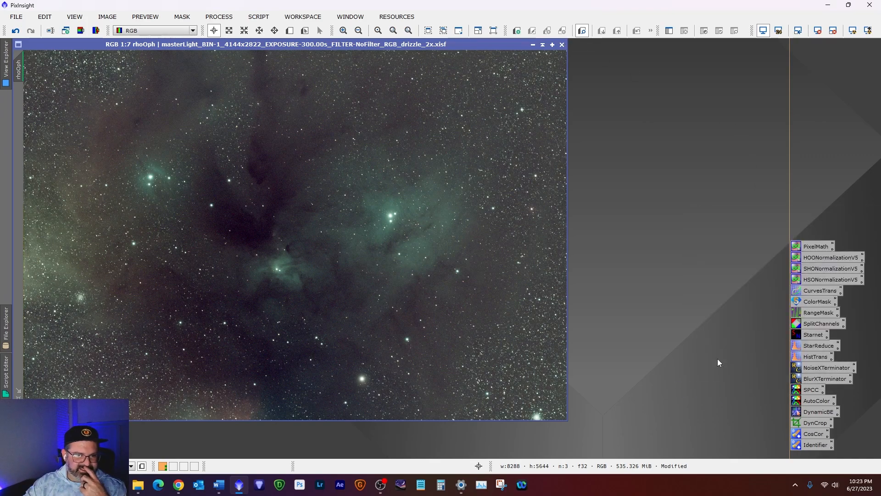
Save the corrected image as an XISF file named "rhoOhp background ext" in the preproc folder, keeping the 32-bit floating point format.
click(14, 17)
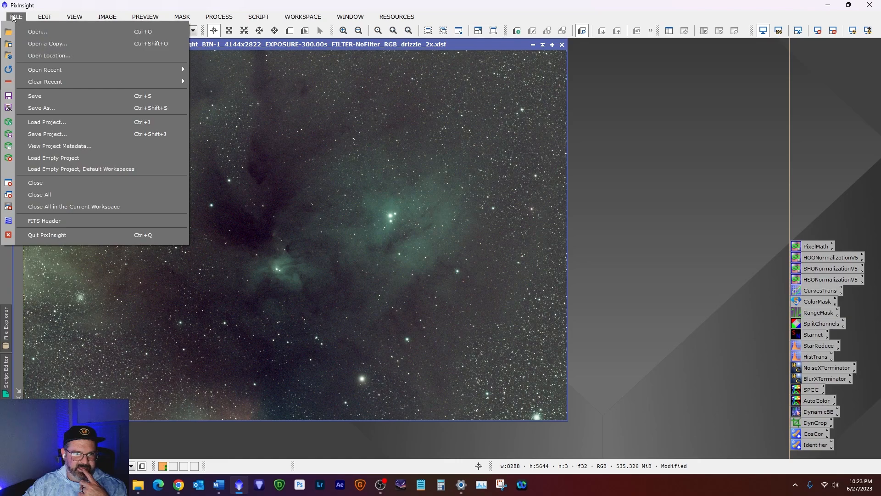
click(21, 109)
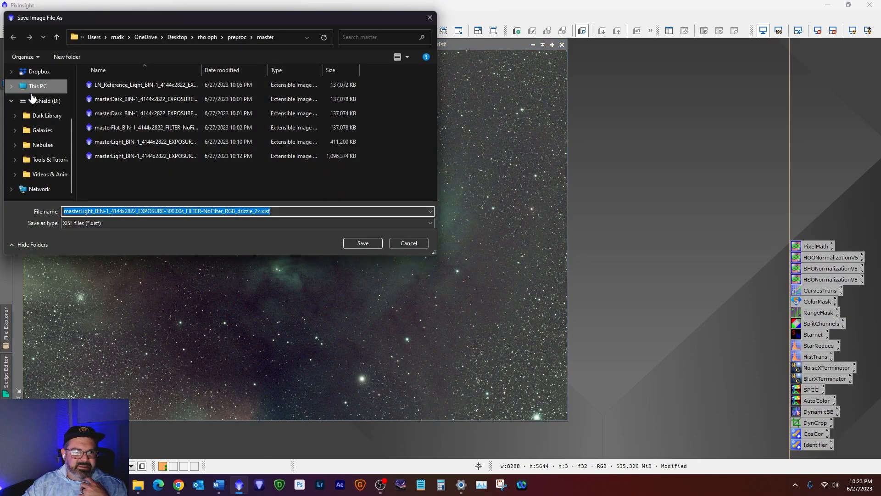
click(56, 37)
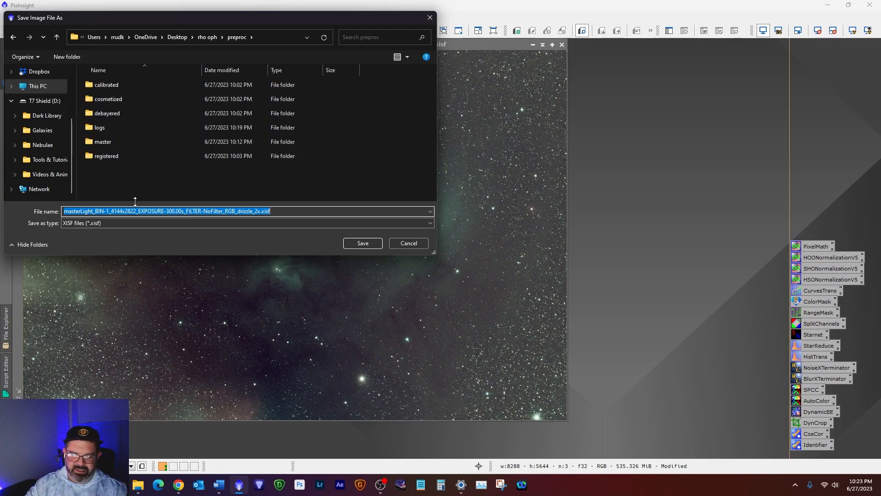
text(rho)
text(Ohp )
text(backgrood)
key(BackSpace)
key(BackSpace)
text(und ext)
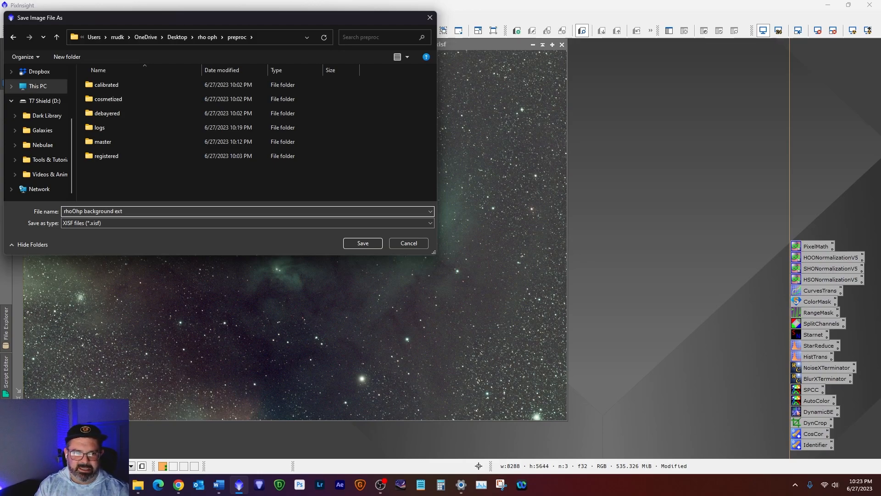
key(Return)
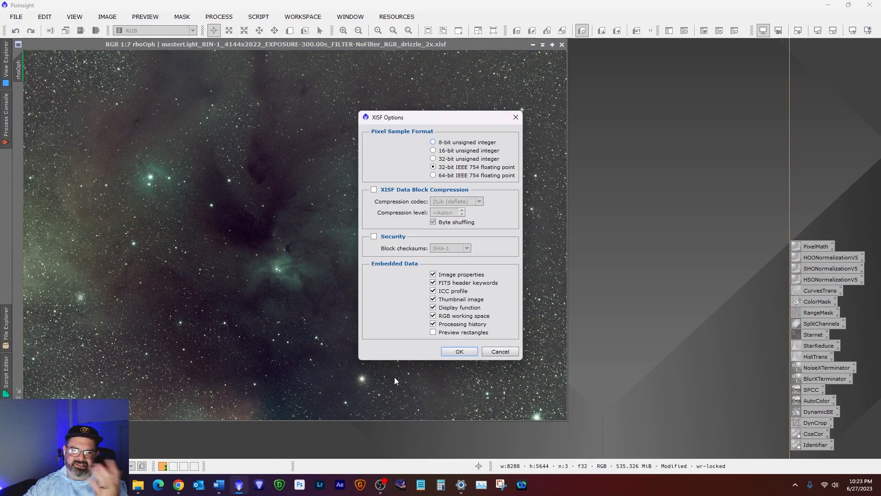
click(460, 351)
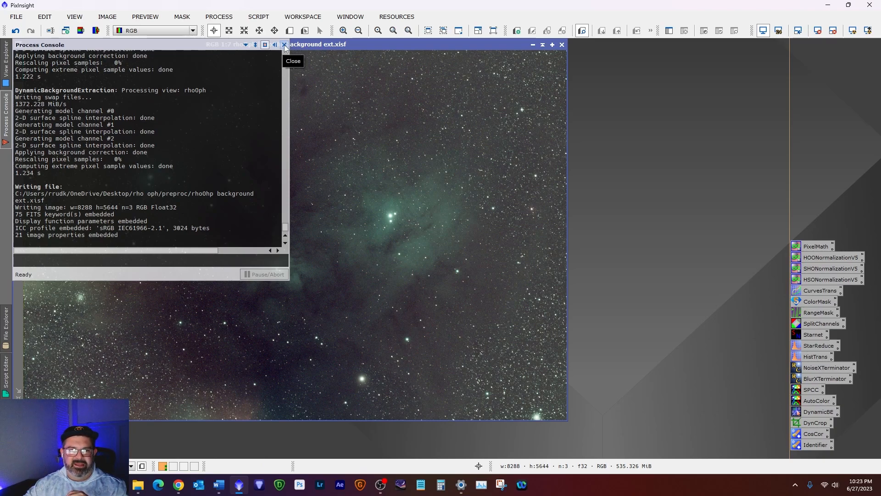
click(285, 45)
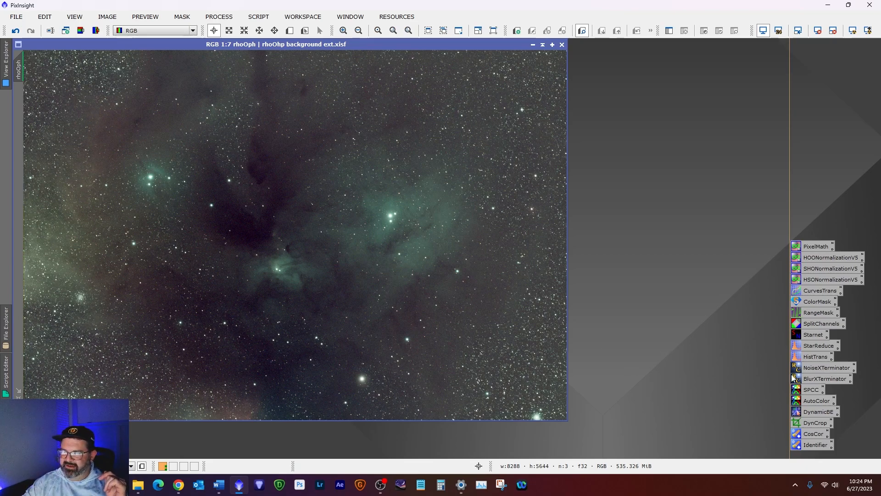
click(258, 16)
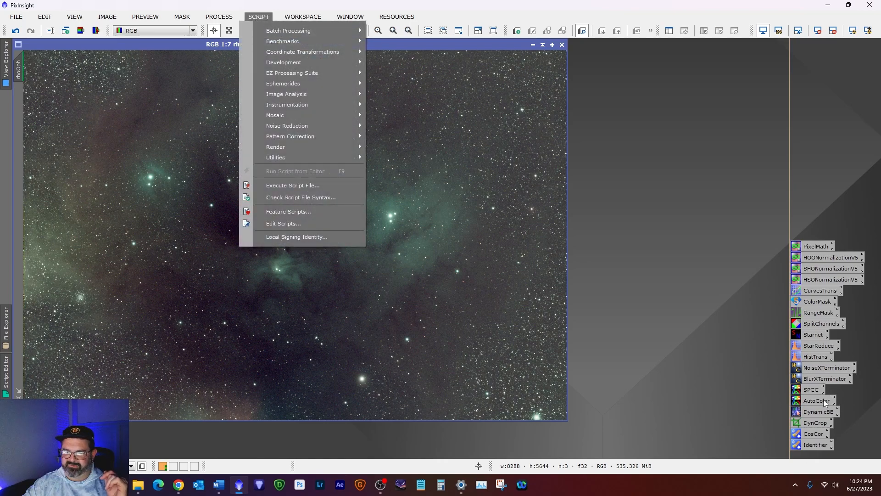
click(813, 398)
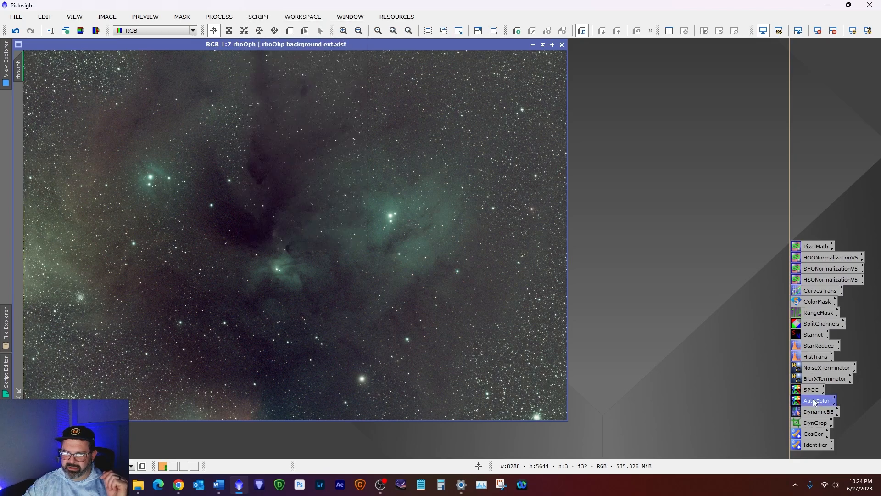
double_click(813, 399)
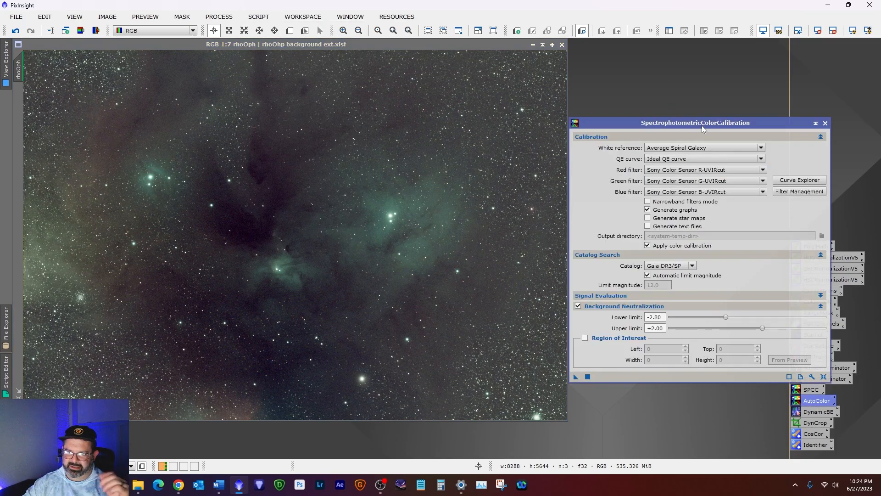
click(825, 123)
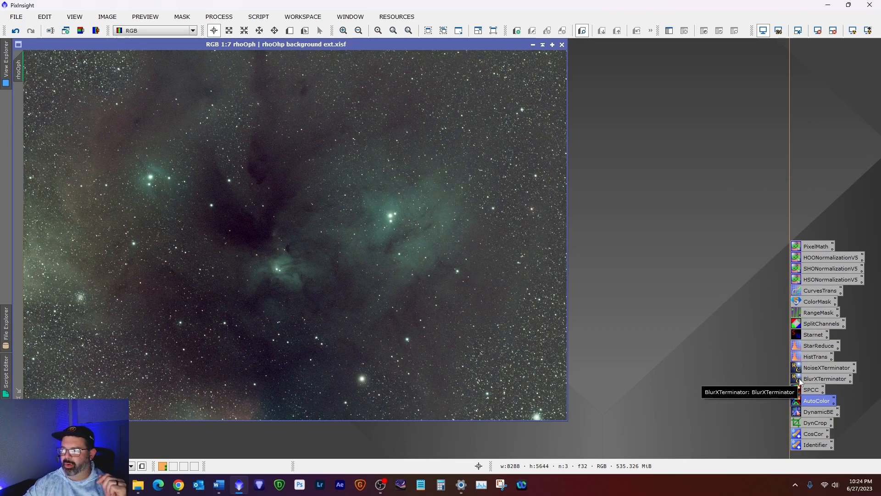
Calibrate rhoOph's colour with the AutoColor script, followed by SpectrophotometricColorCalibration using the Average Spiral Galaxy white reference and Sony Color Sensor UVIRcut filters.
click(261, 18)
mouse_move(315, 158)
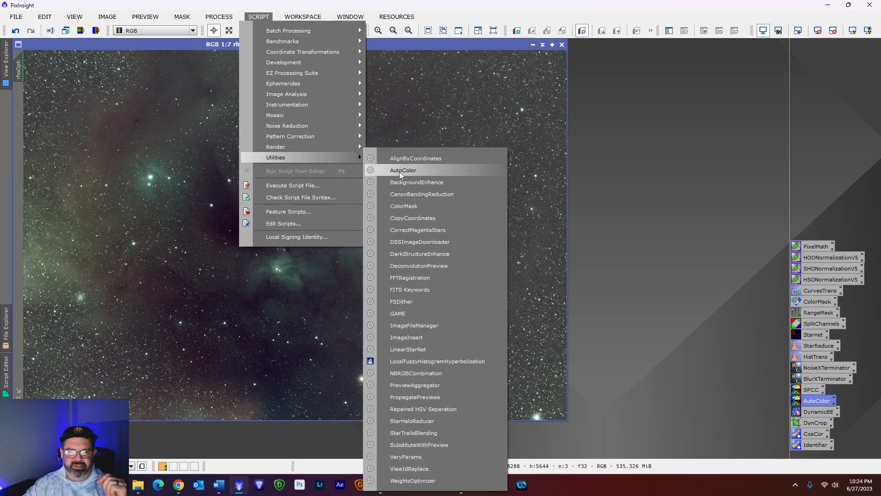
click(393, 172)
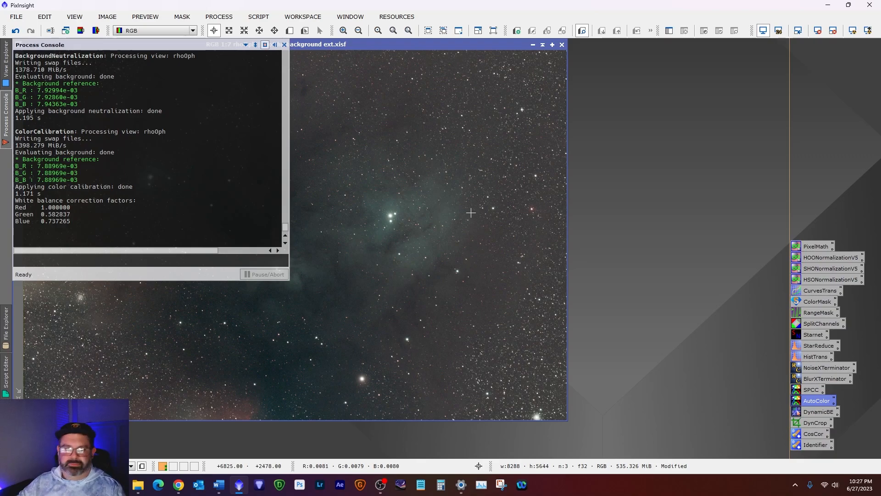
click(285, 45)
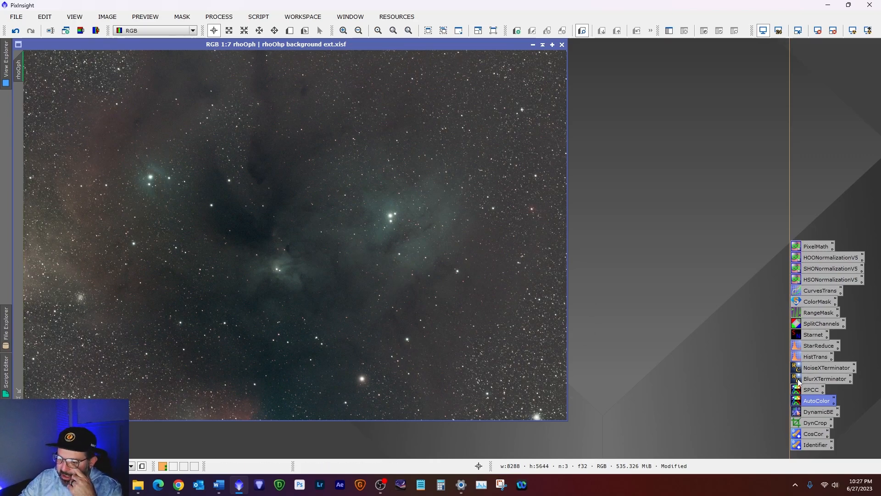
double_click(812, 390)
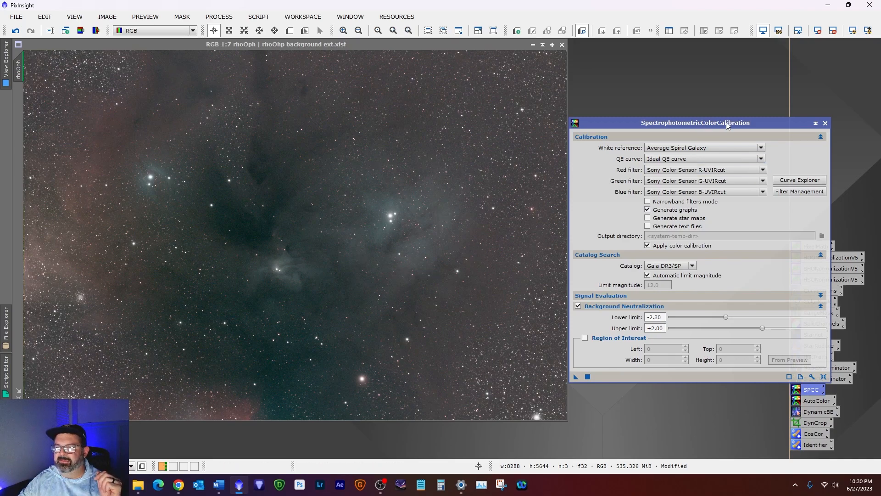
click(826, 124)
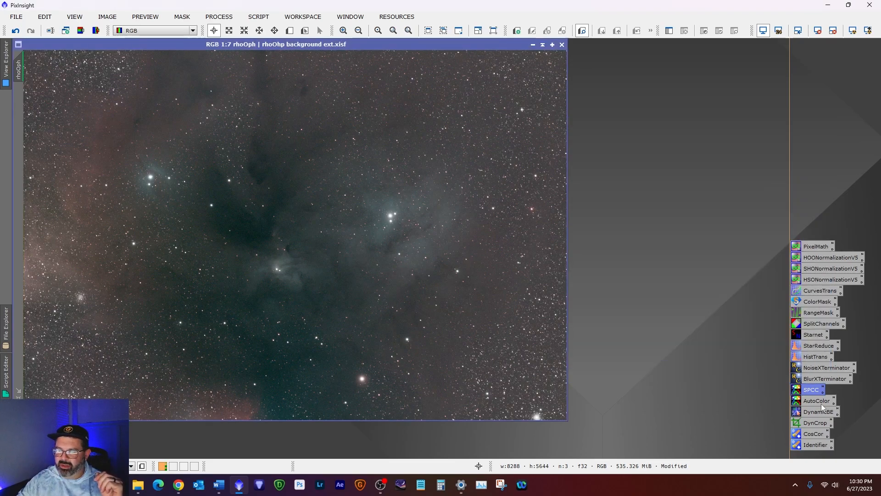
Sharpen rhoOph with BlurXTerminator using Sharpen Stars 0.25, Sharpen Nonstellar 0.90 and Automatic PSF.
double_click(825, 380)
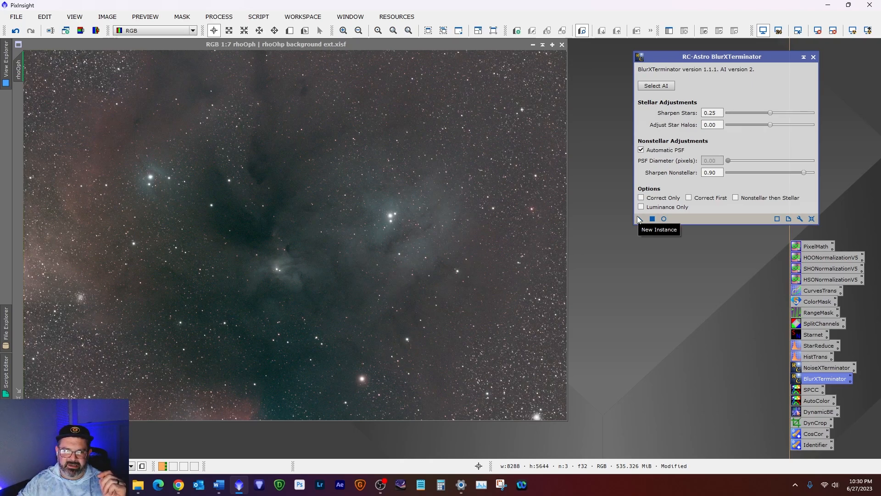
drag(639, 219, 485, 241)
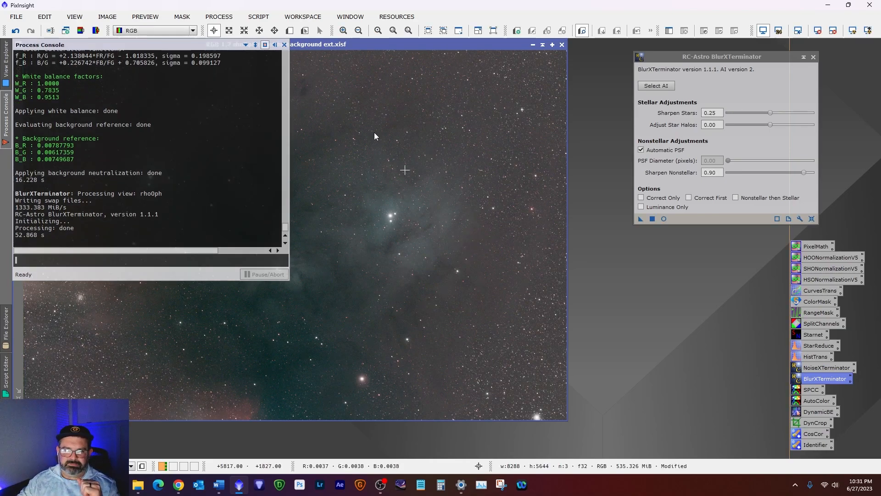
click(284, 44)
click(744, 59)
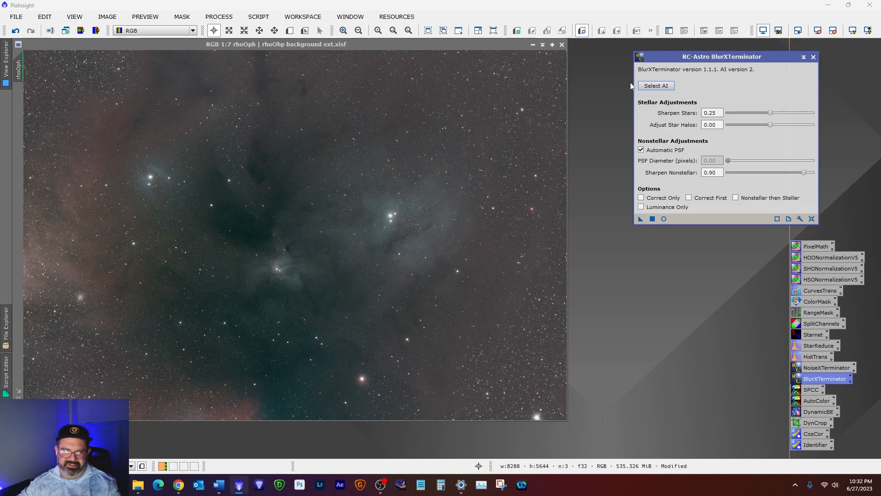
click(353, 42)
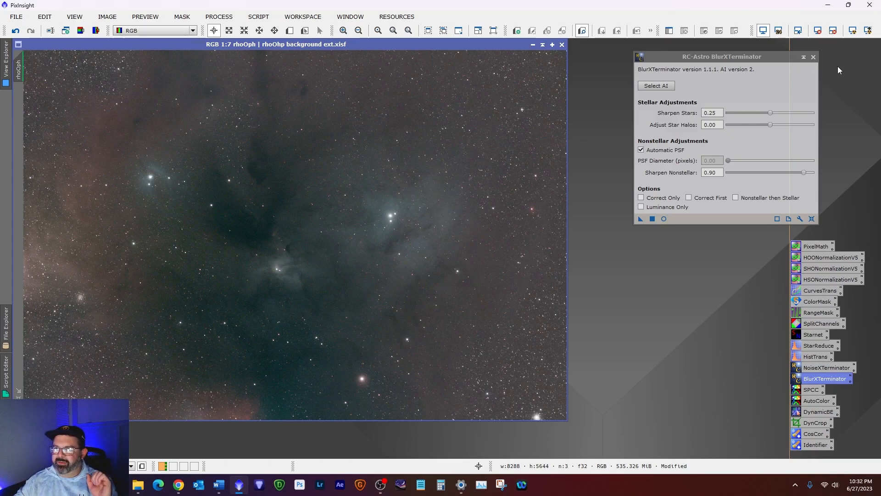
click(814, 56)
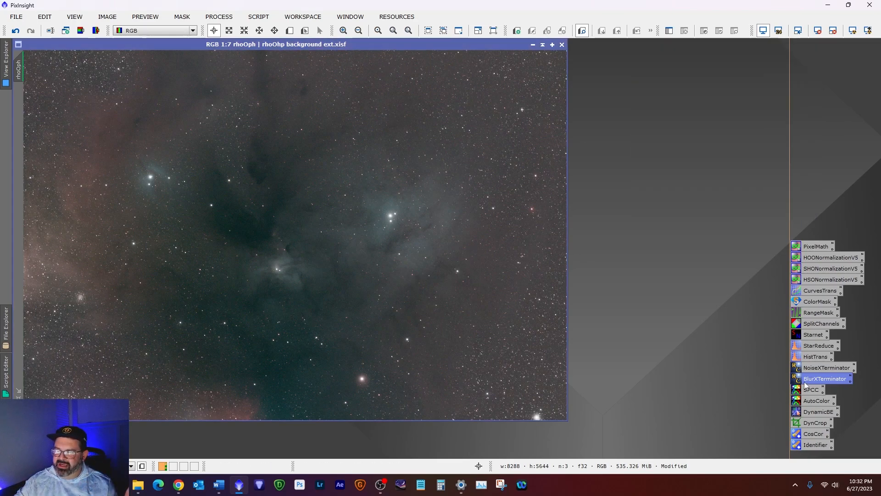
Reduce the noise in rhoOph with NoiseXTerminator at Denoise 0.90 and Detail 0.15.
click(815, 373)
double_click(815, 372)
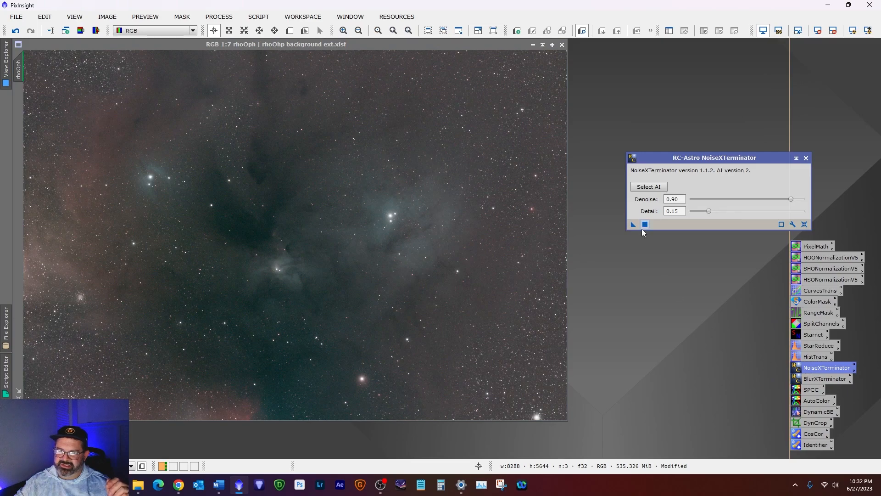
drag(634, 225, 473, 291)
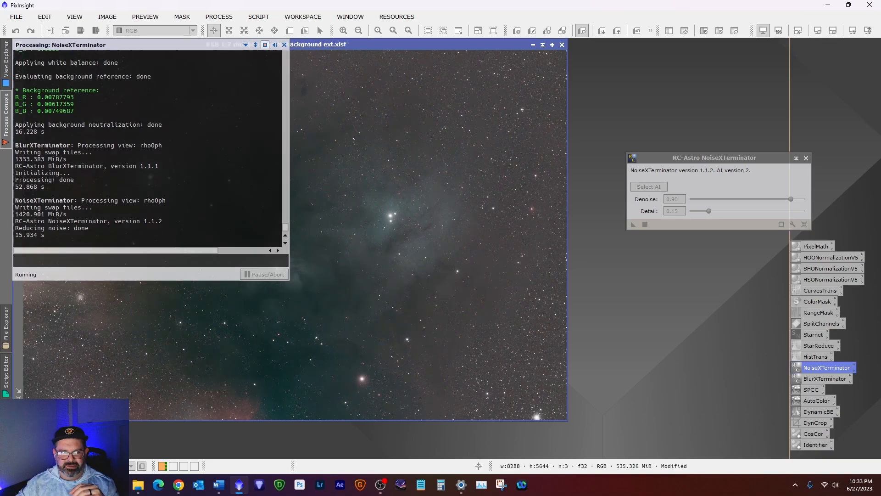
click(284, 44)
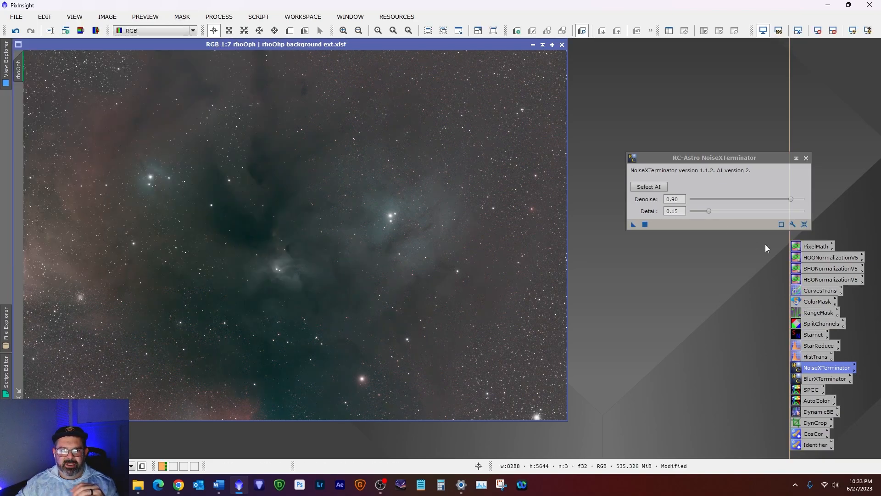
click(805, 158)
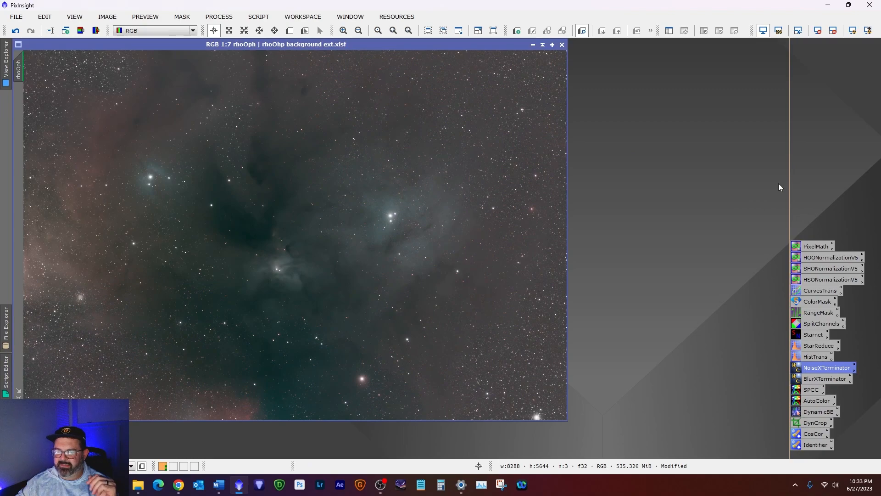
Save a copy of the image as an XISF file named "rhoOhp-extracted-xterm" in the preproc folder, keeping the 32-bit floating point format.
click(17, 16)
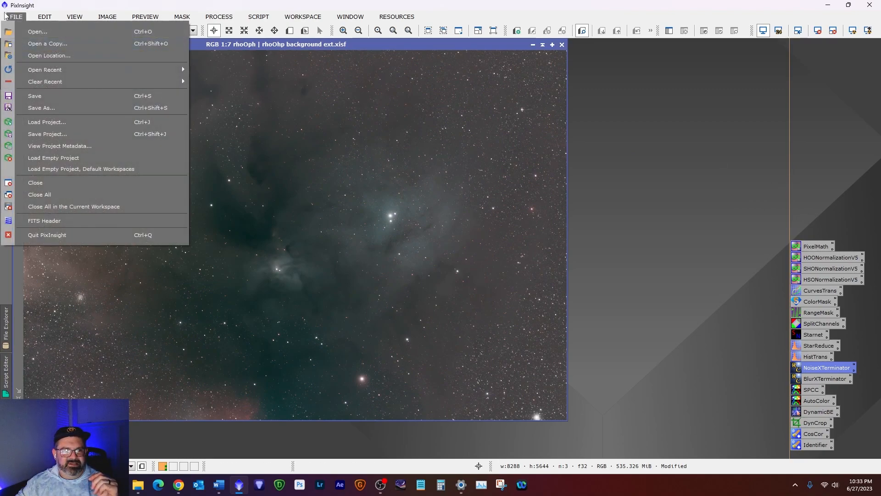
click(53, 108)
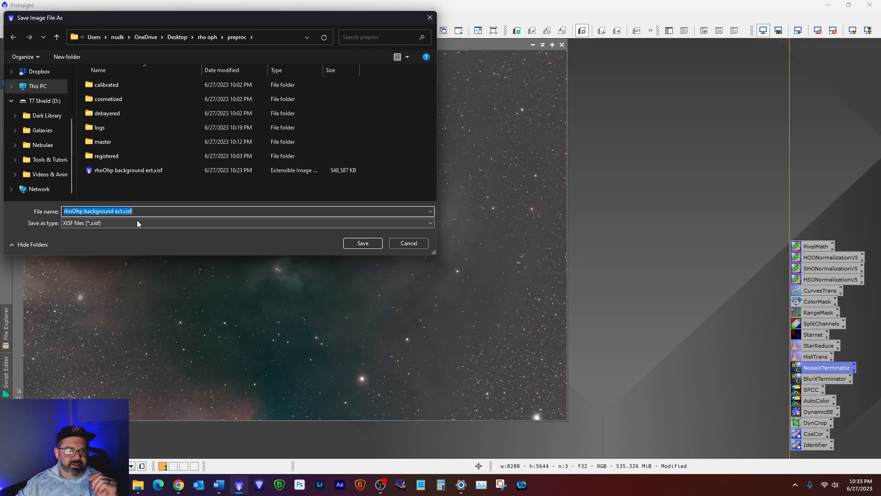
click(154, 212)
drag(154, 212, 85, 213)
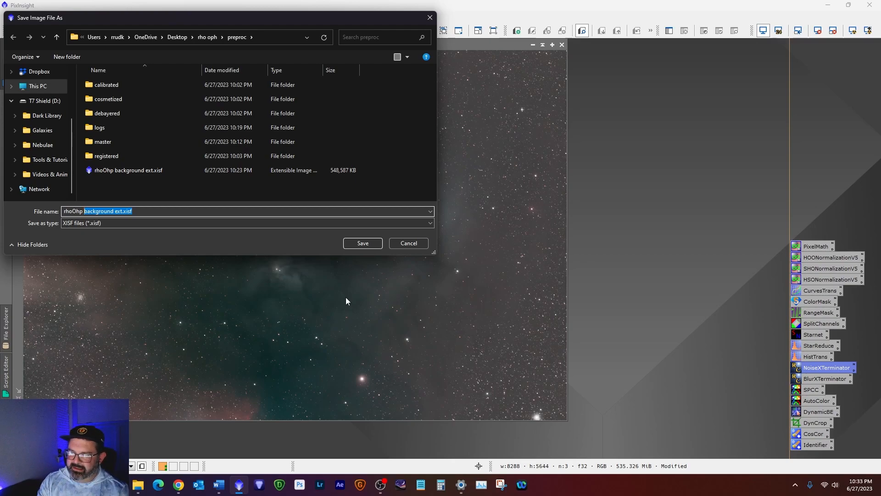
text(extract)
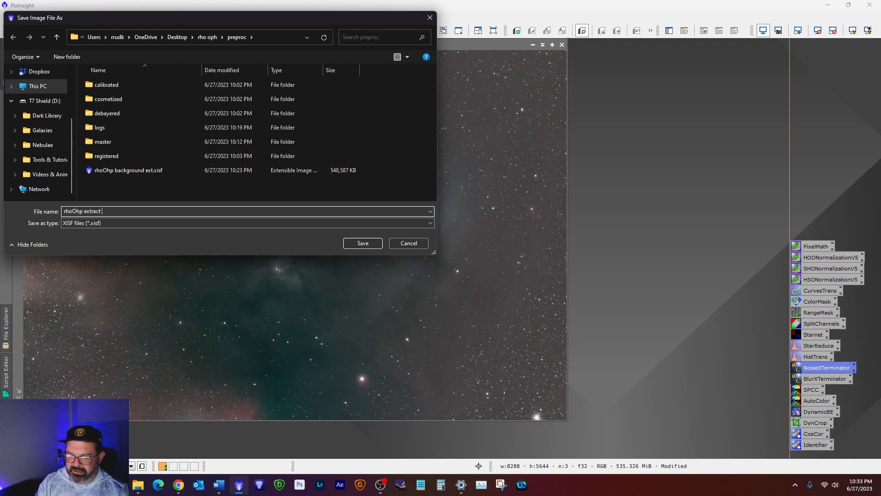
click(84, 211)
key(BackSpace)
text(-extracted-xterm)
key(Return)
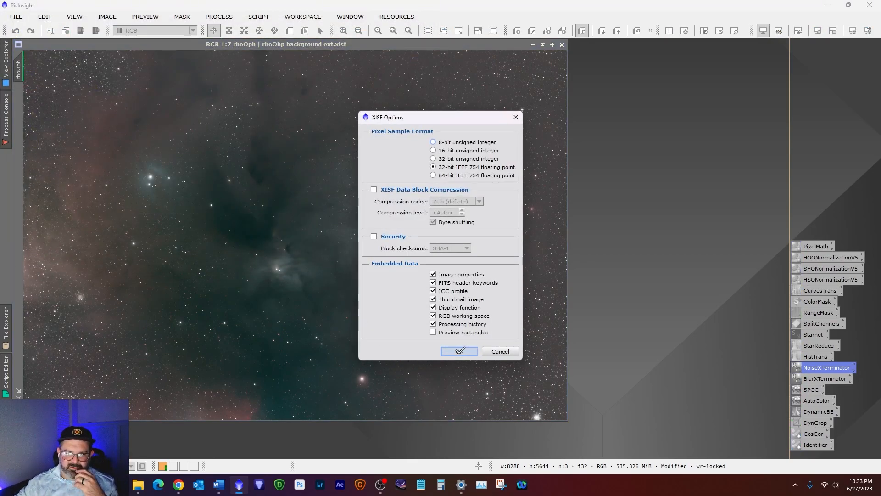
click(459, 351)
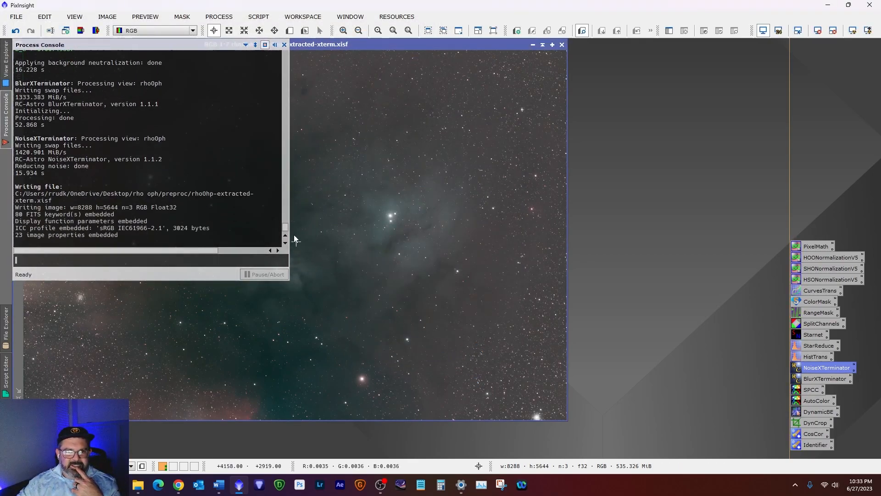
click(284, 45)
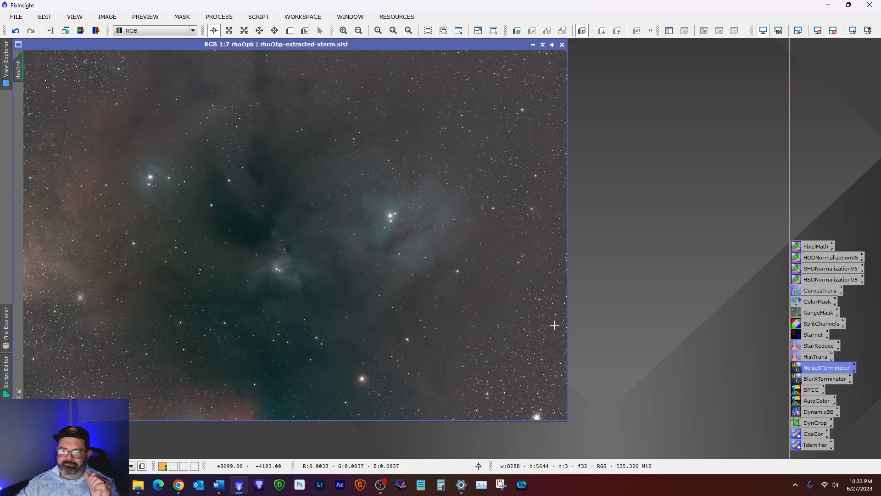
Remove the screen stretch from rhoOph and stretch it permanently with EZ Soft Stretch at Target Median 0.20, Expand Low 0.04 and Aggressiveness 9.00.
click(817, 30)
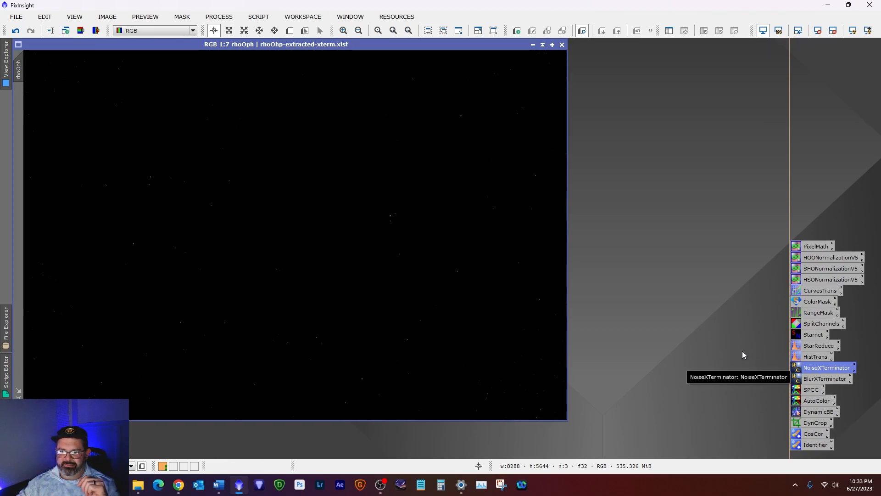
click(246, 18)
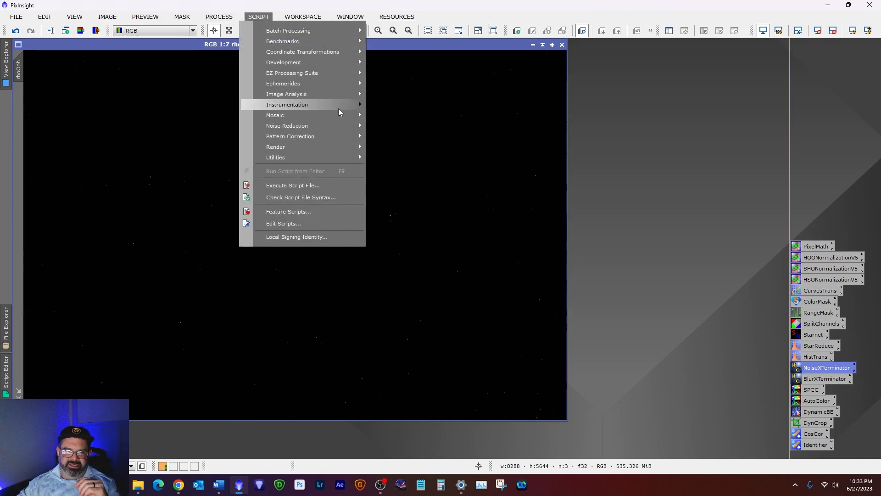
mouse_move(328, 73)
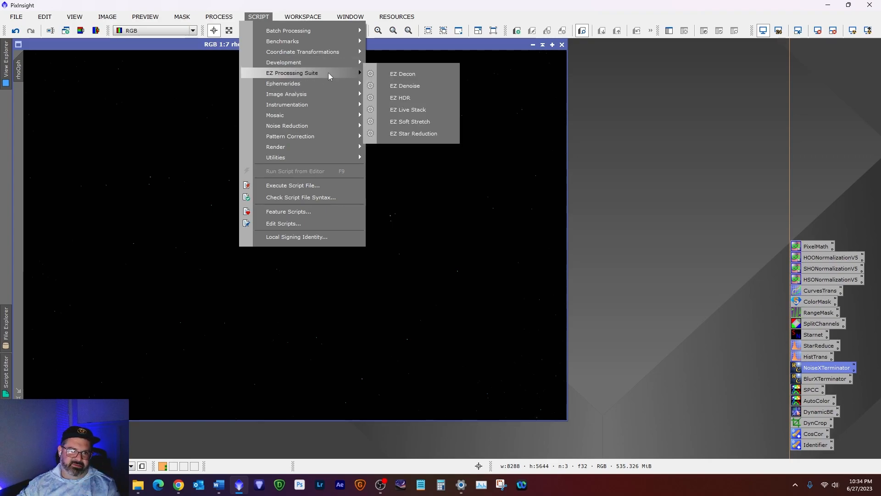
click(418, 121)
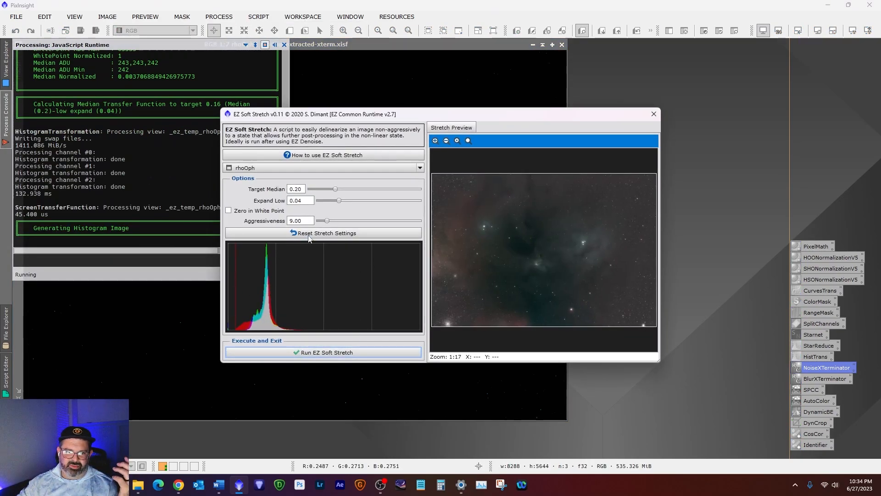
click(302, 355)
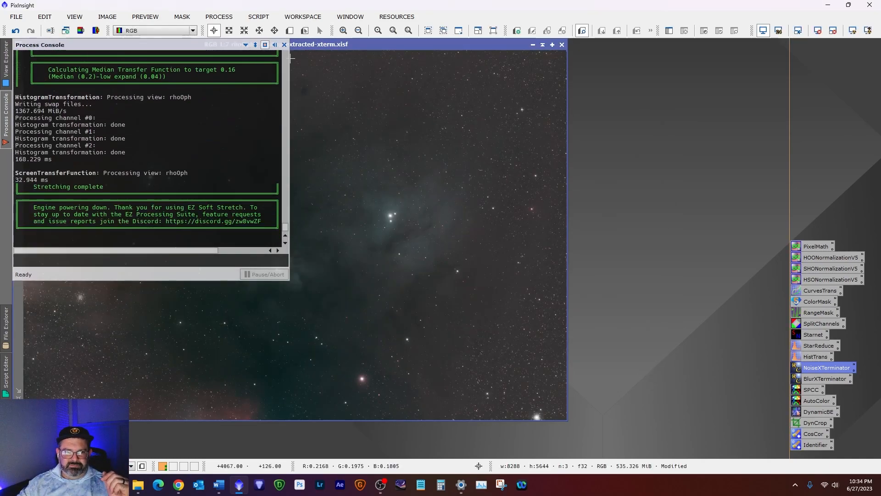
click(284, 45)
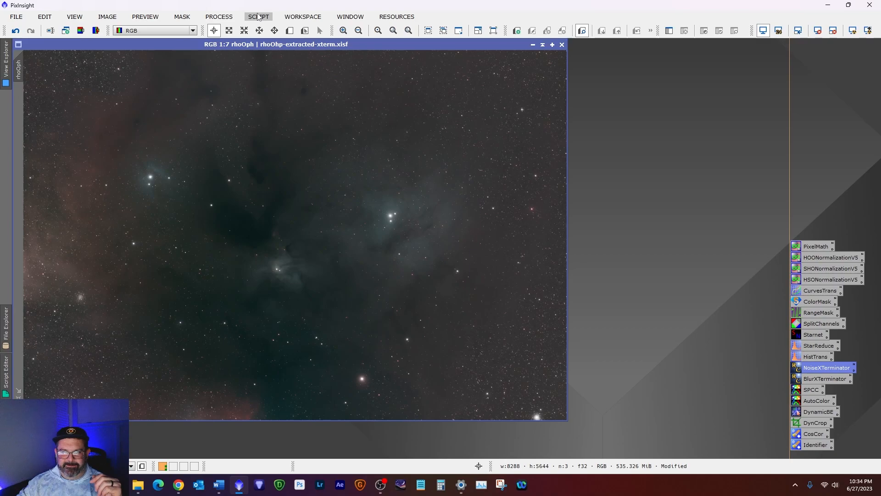
Create a star mask for rhoOph with the EZ Star Reduction script.
click(258, 17)
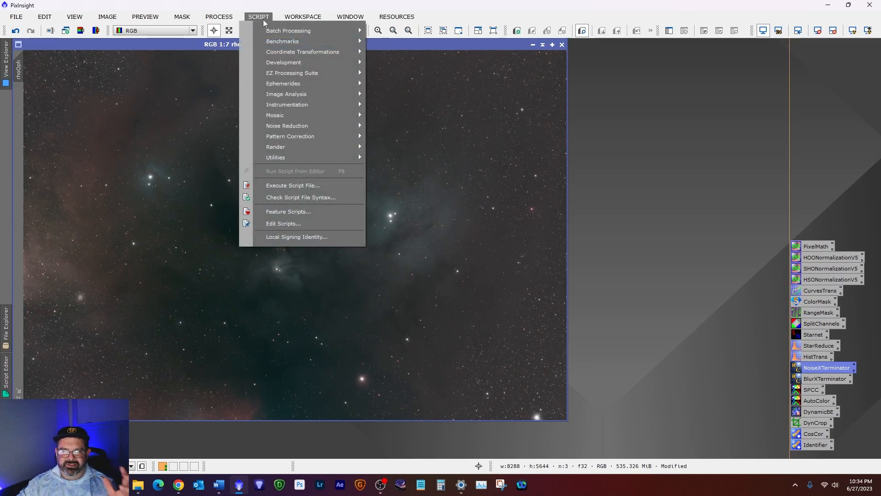
mouse_move(304, 73)
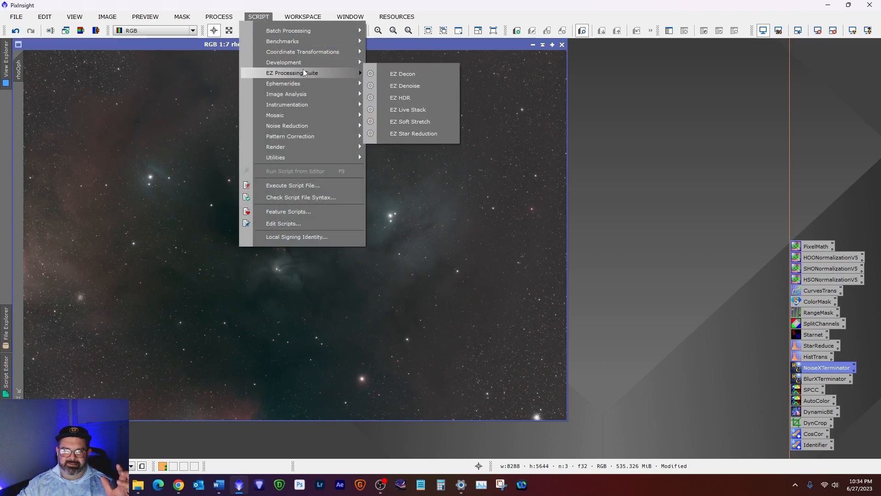
click(425, 136)
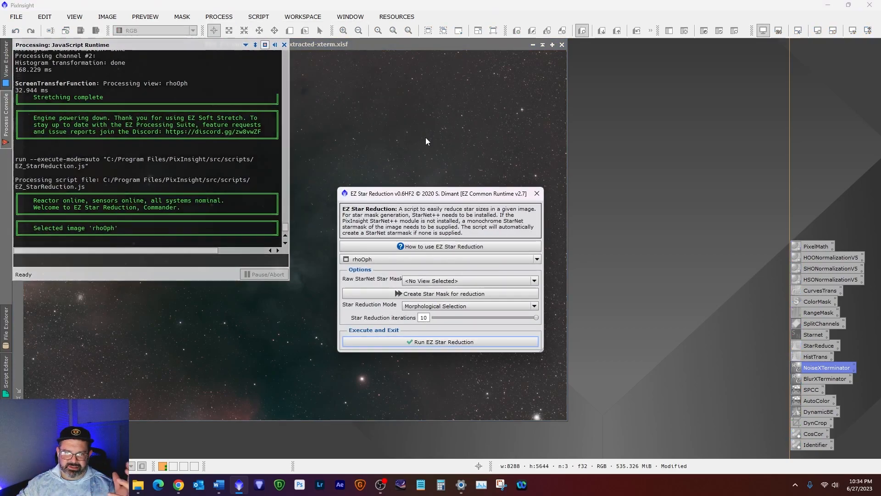
click(444, 280)
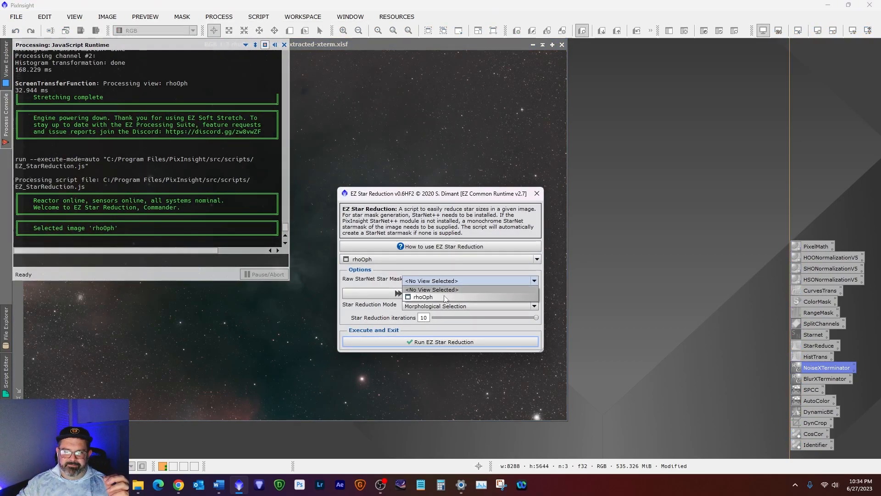
click(436, 264)
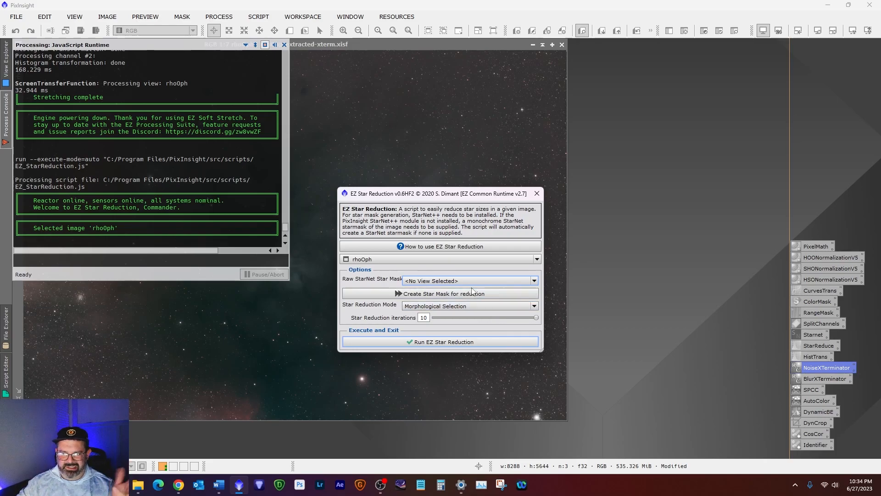
click(453, 284)
click(455, 288)
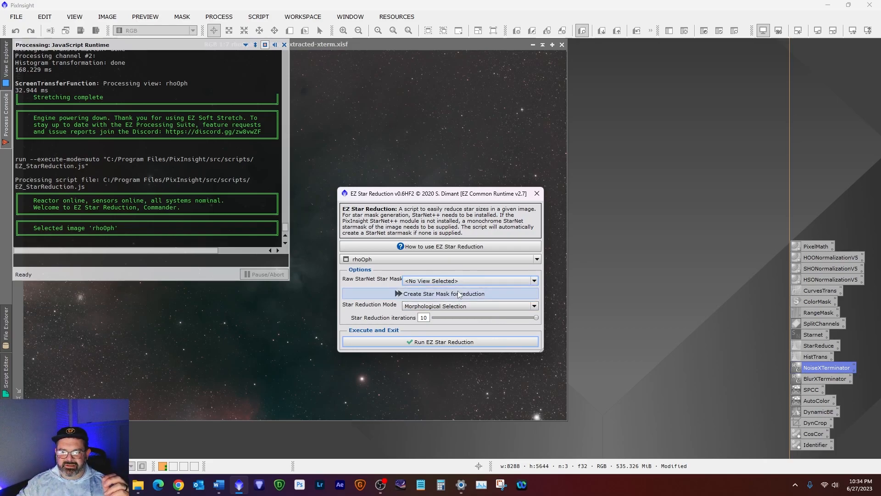
click(458, 293)
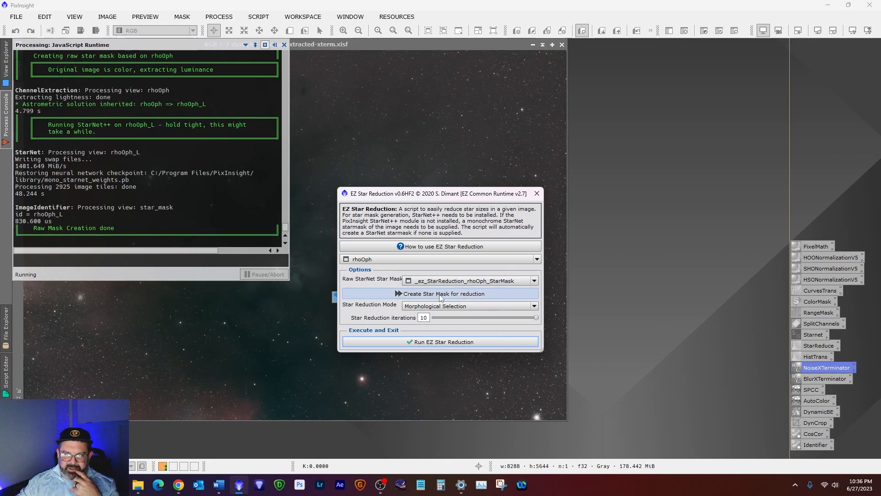
Reduce rhoOph's stars with the Adam Blocks De-Emphasis Method, and move the minimized star mask and starless images off the picture into an empty workspace corner.
click(450, 306)
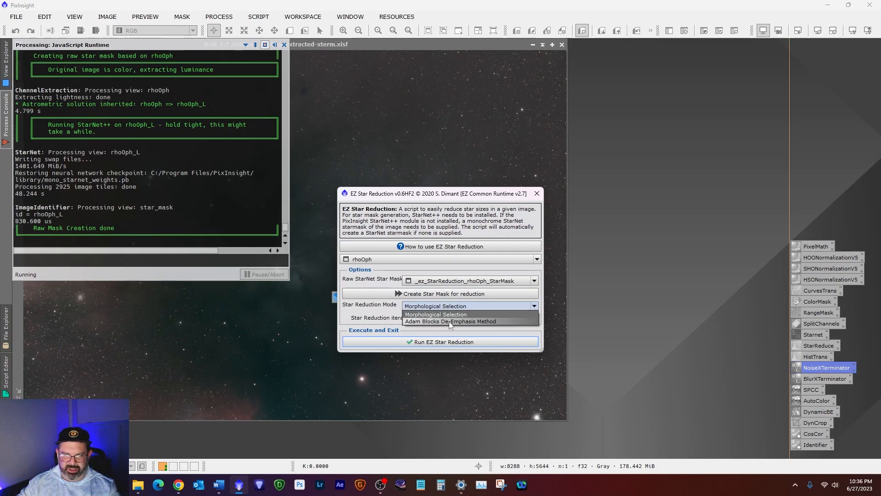
click(517, 321)
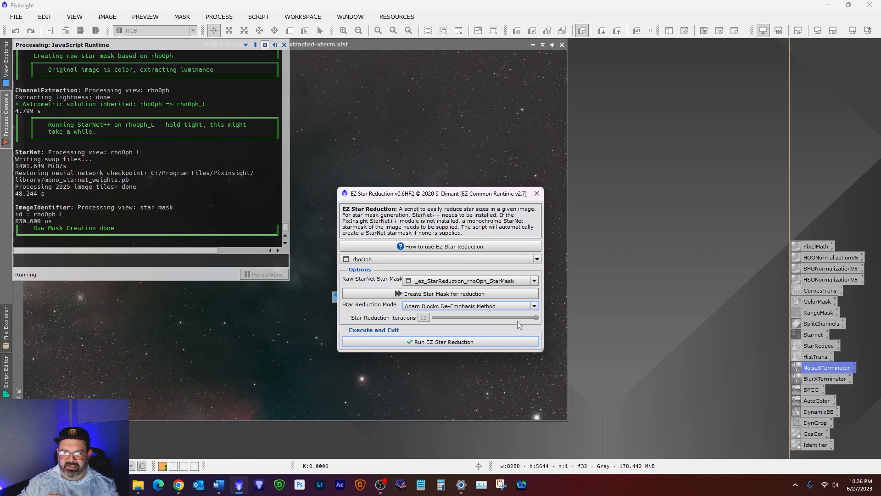
click(505, 306)
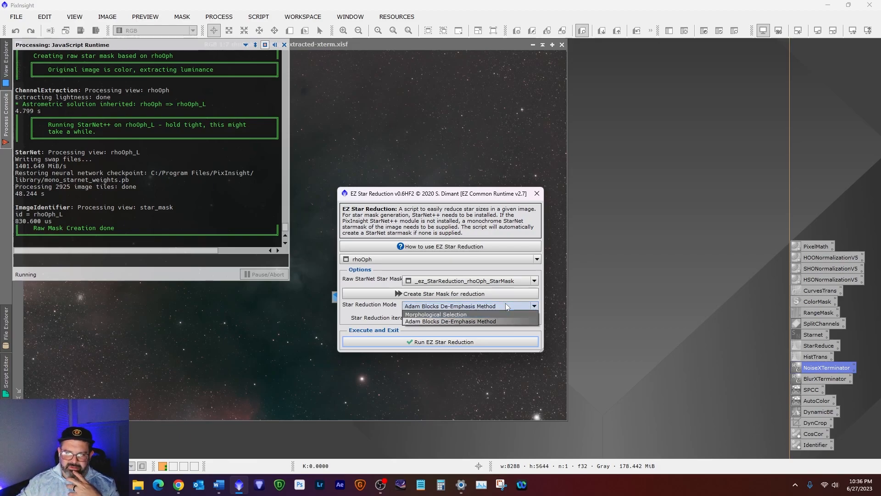
click(505, 306)
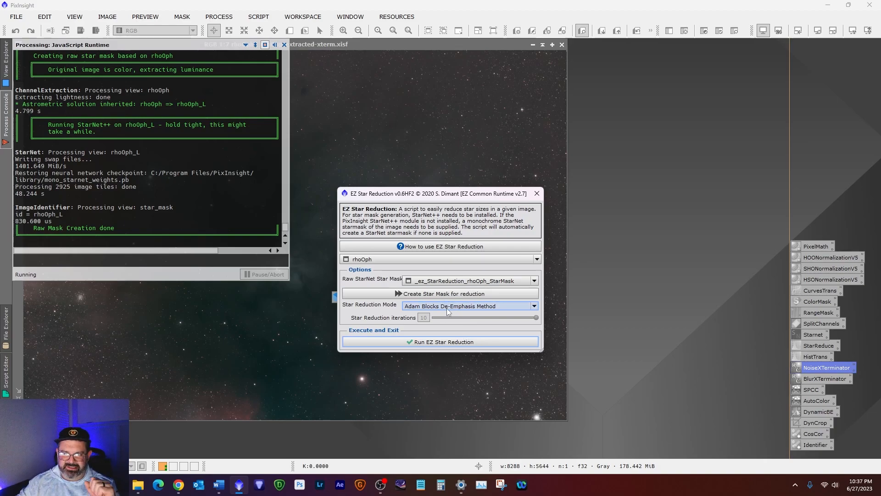
click(455, 343)
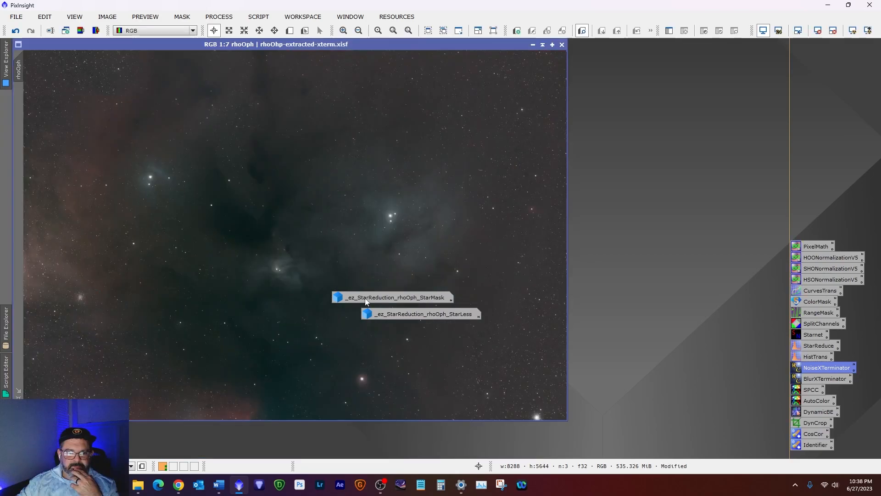
drag(368, 297, 788, 49)
drag(451, 316, 841, 62)
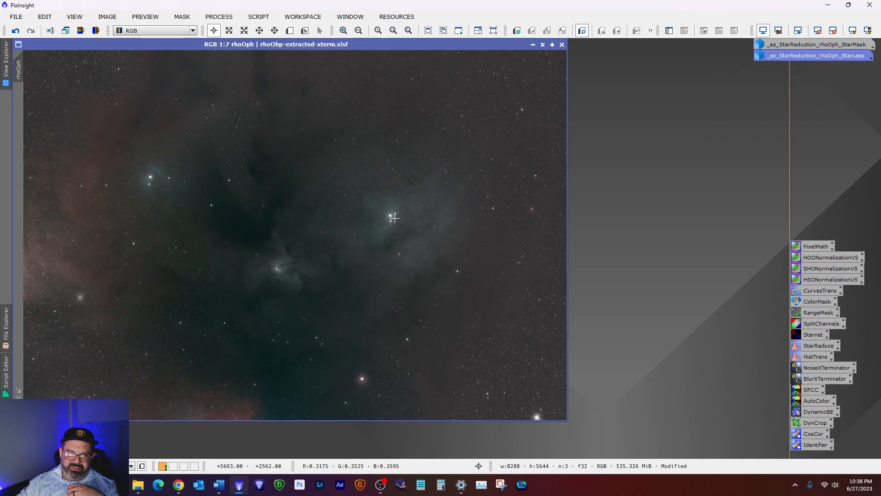
Examine the reduced stars in rhoOph around the bright triple star and the dense lower-left star field, both close up and in full view.
scroll(393, 216, down, 2)
scroll(393, 217, up, 8)
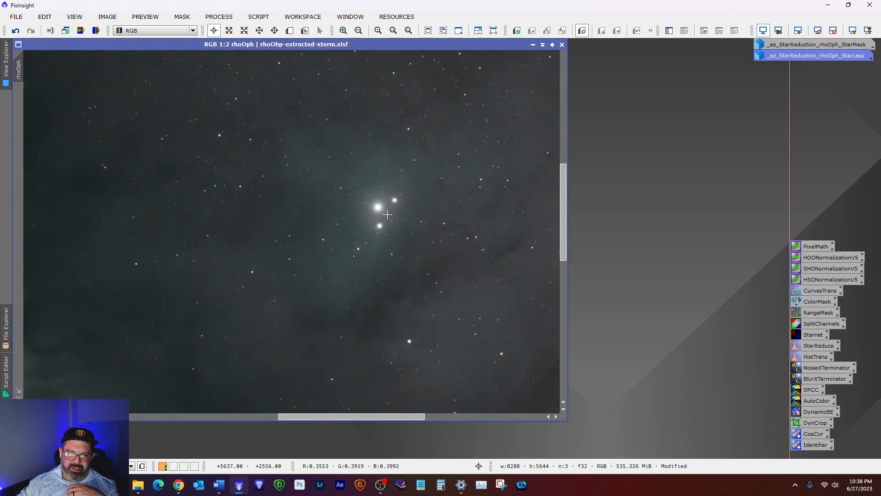
scroll(387, 214, down, 7)
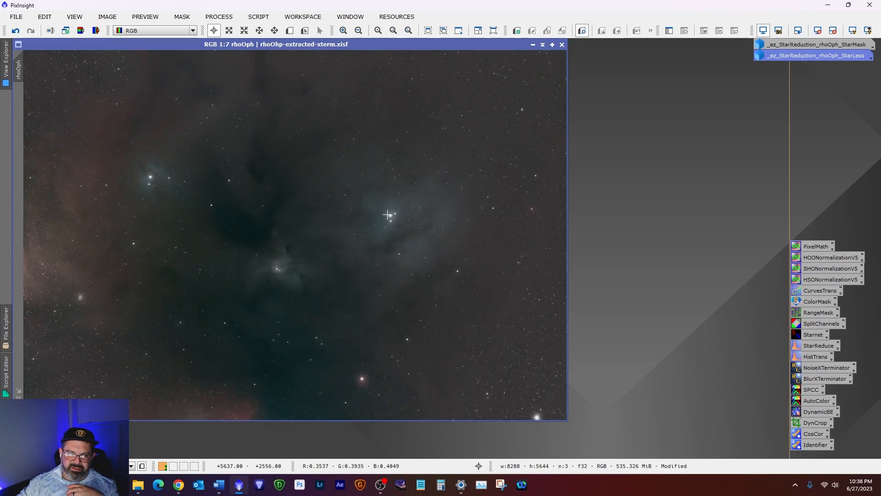
scroll(387, 214, up, 1)
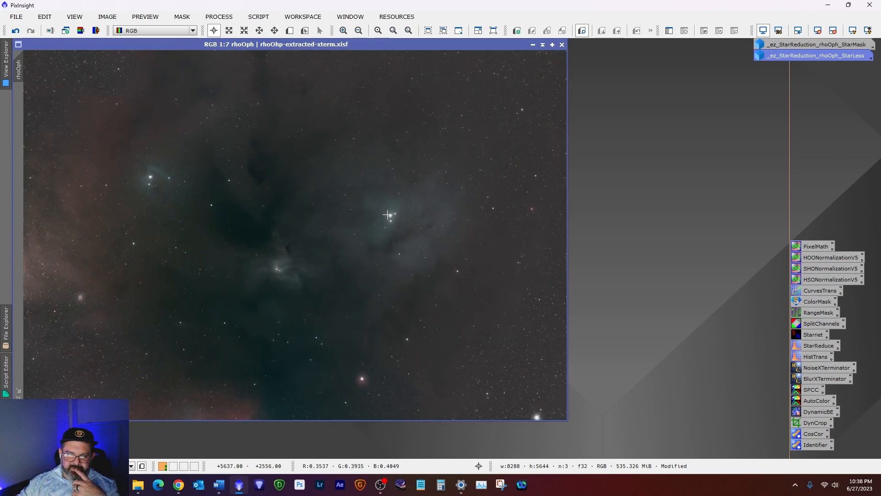
scroll(65, 407, down, 2)
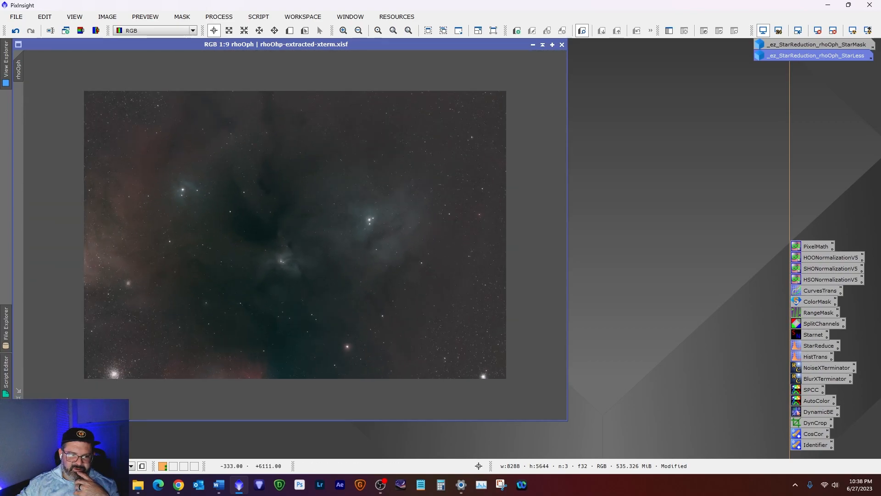
scroll(74, 399, up, 4)
drag(69, 403, 104, 340)
scroll(103, 339, down, 1)
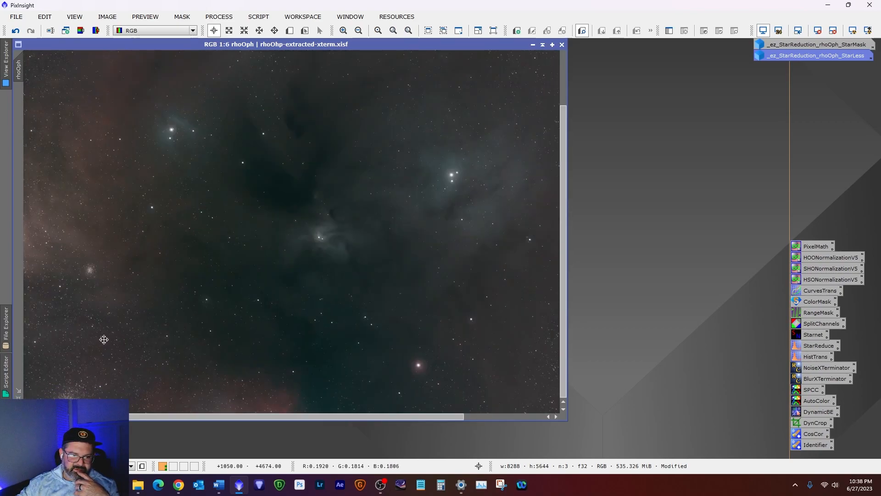
scroll(104, 339, down, 2)
scroll(104, 339, up, 3)
scroll(104, 339, down, 4)
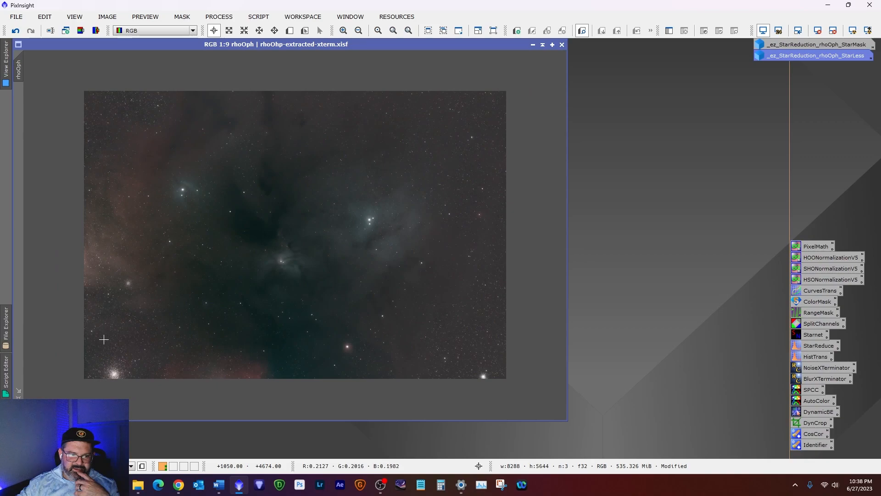
scroll(104, 339, up, 2)
click(225, 490)
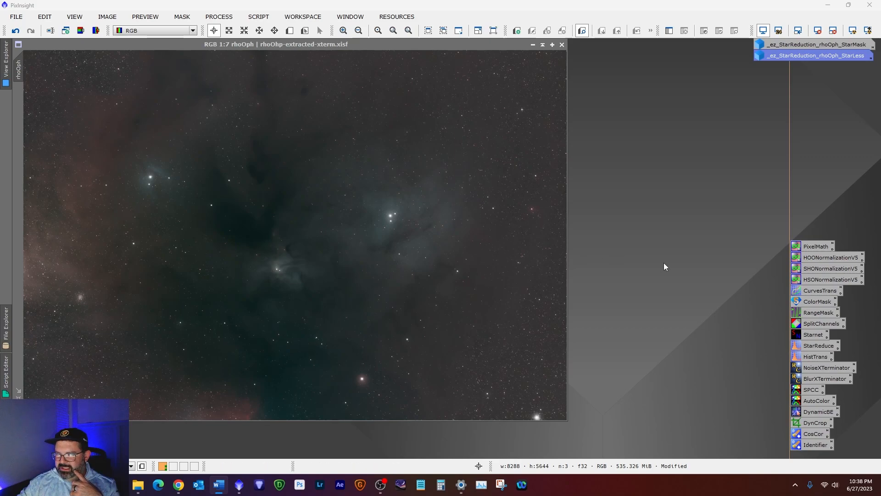
key(alt+Tab)
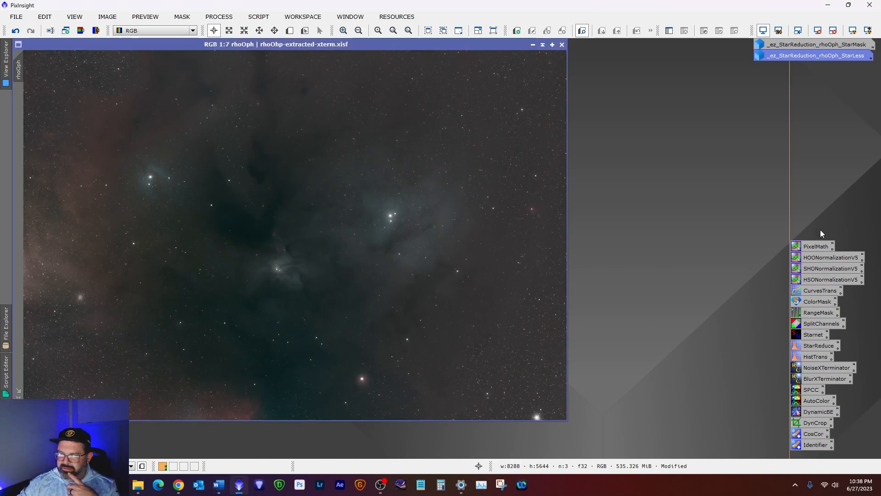
click(754, 327)
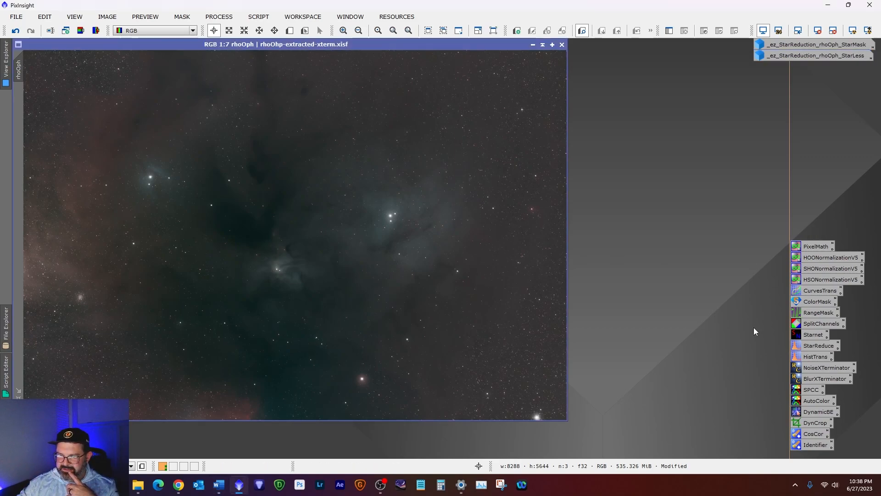
Remove the stars from rhoOph with StarNet2 while creating a star mask, and store the minimized mask beside the other minimized images.
double_click(822, 335)
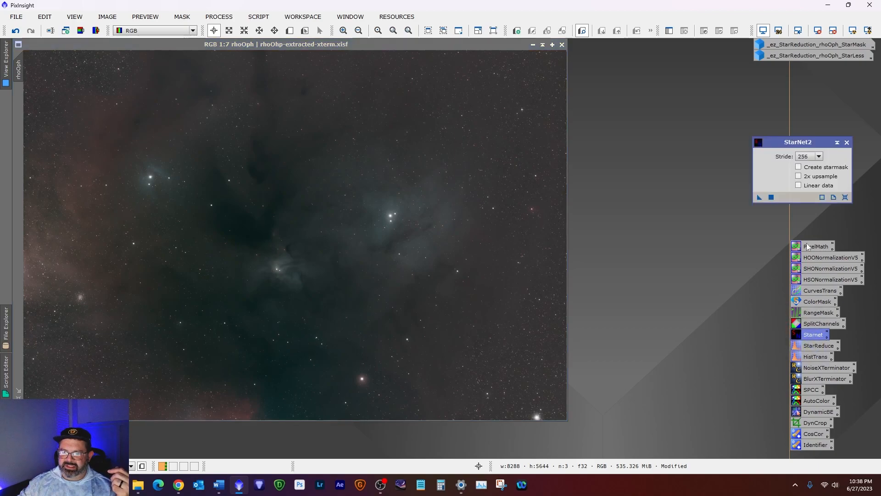
click(799, 167)
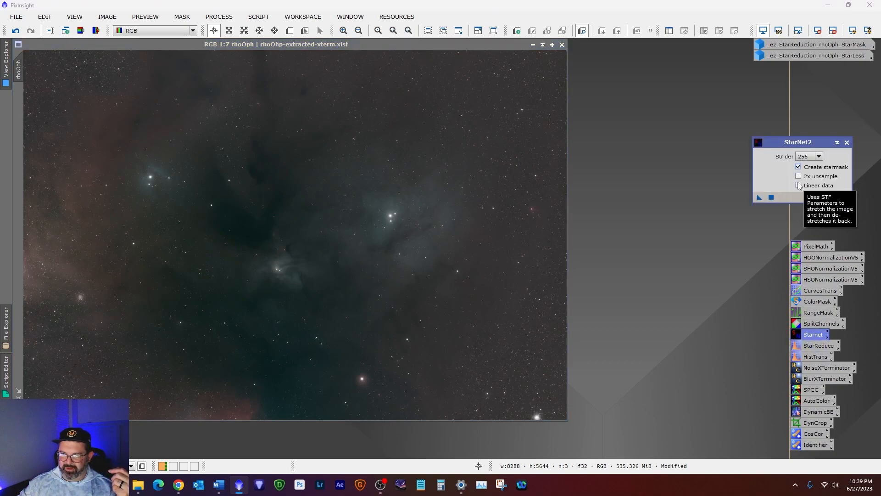
click(771, 197)
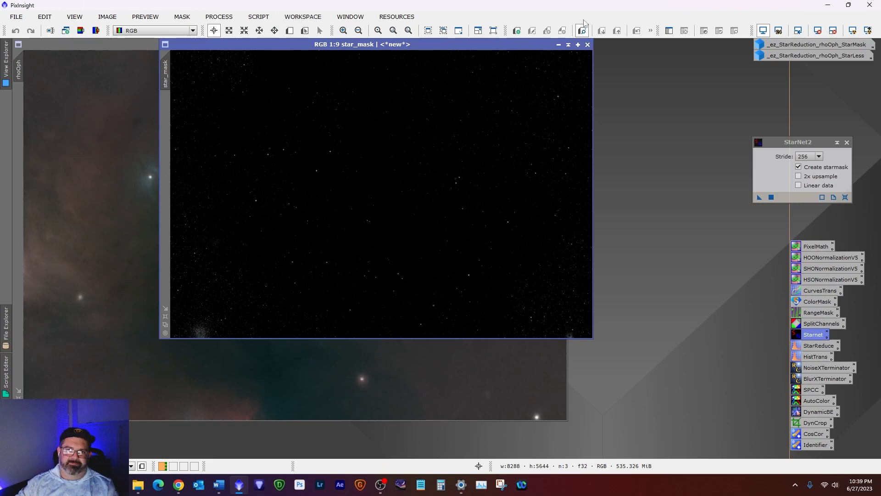
click(559, 44)
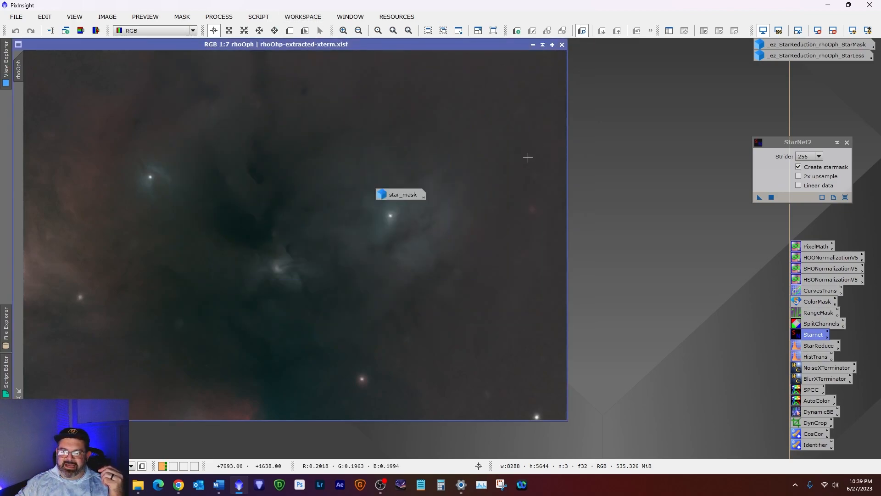
drag(403, 195, 776, 66)
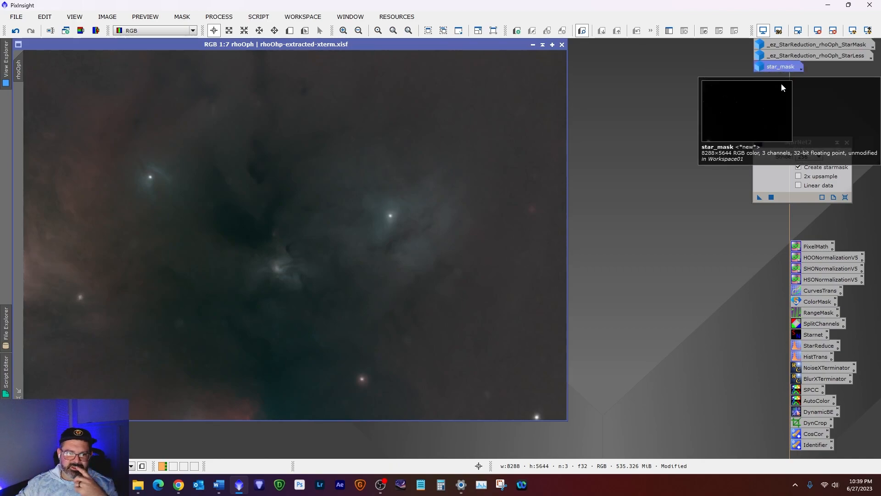
click(847, 142)
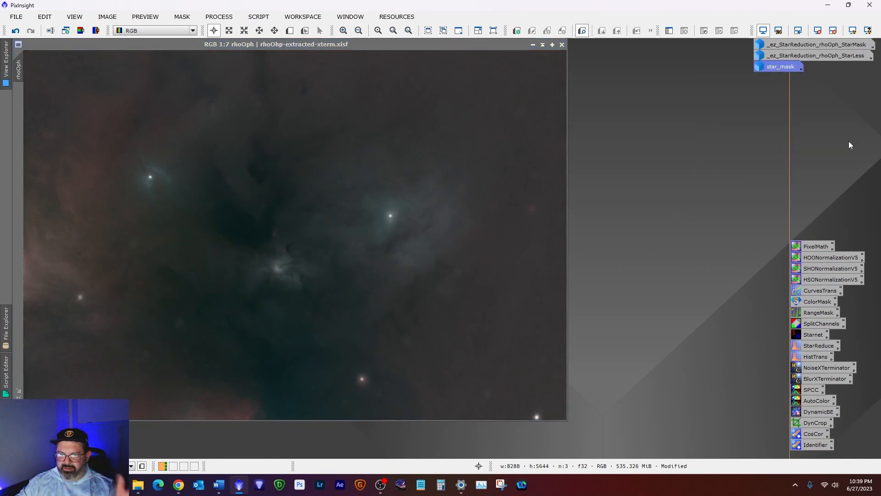
Preview CurvesTransformation on rhoOph and shape a contrast S-curve in RGB/K through about 0.137/0.111 and 0.822/0.987.
double_click(820, 291)
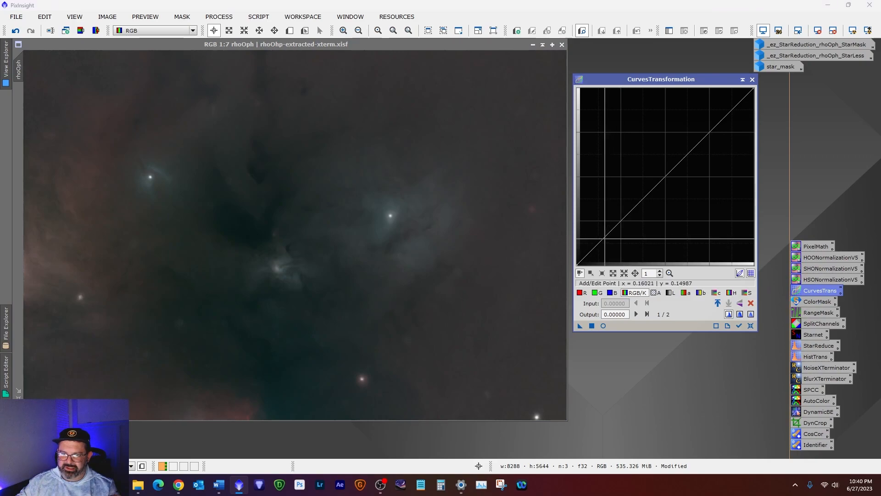
click(603, 326)
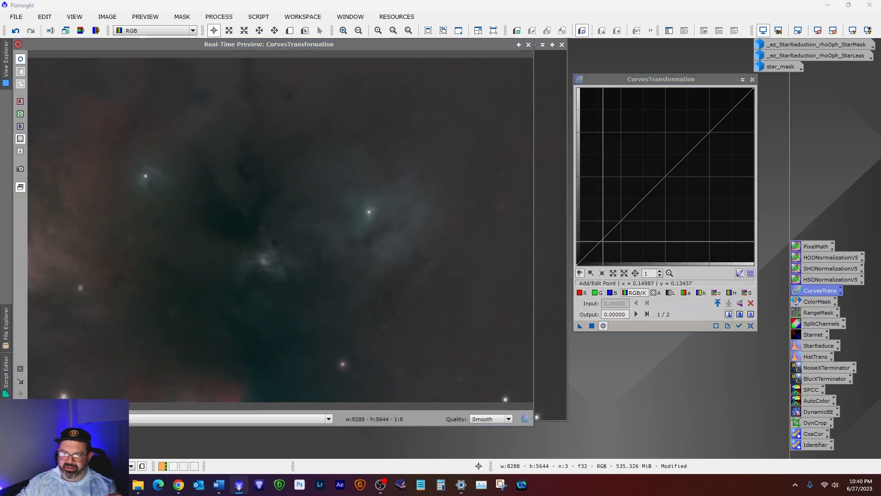
click(602, 241)
drag(602, 241, 601, 246)
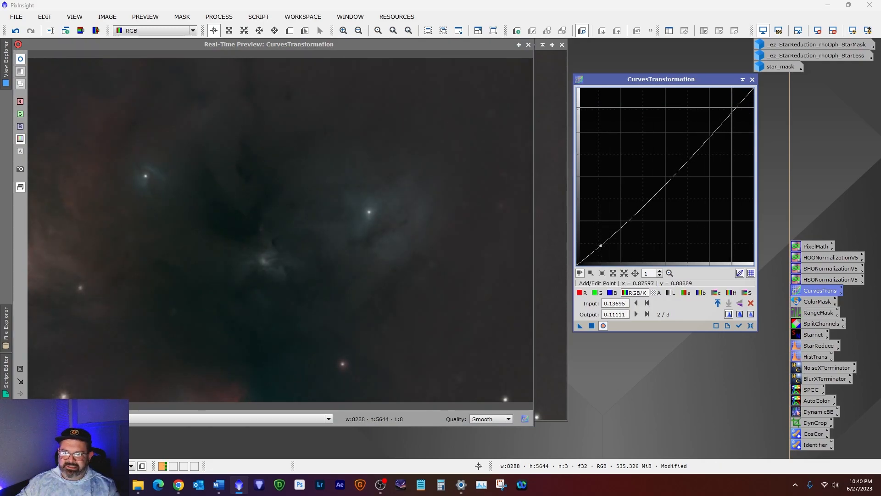
drag(736, 108, 722, 90)
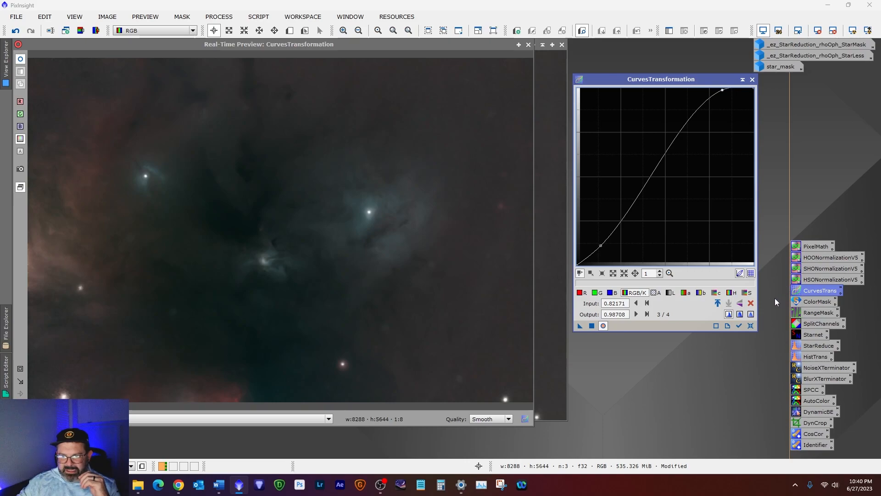
Boost the saturation curve with a midtone point at about input 0.40, output 0.71.
click(746, 293)
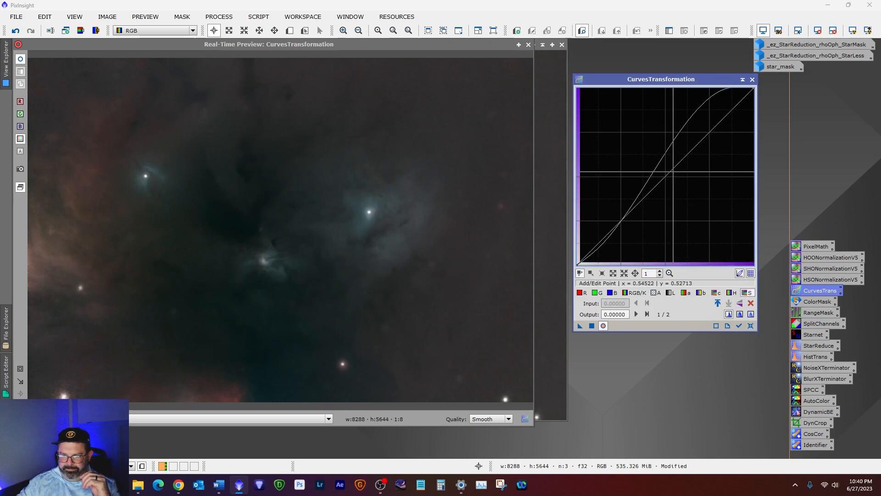
click(653, 152)
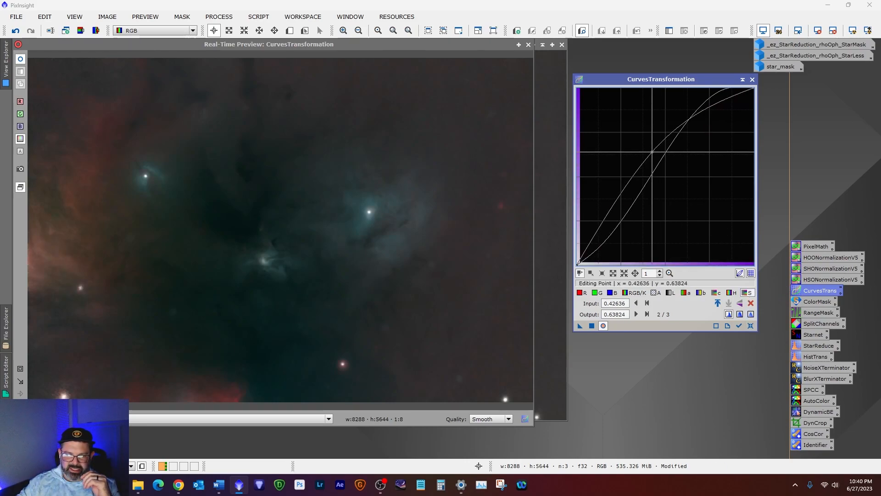
drag(652, 152, 647, 140)
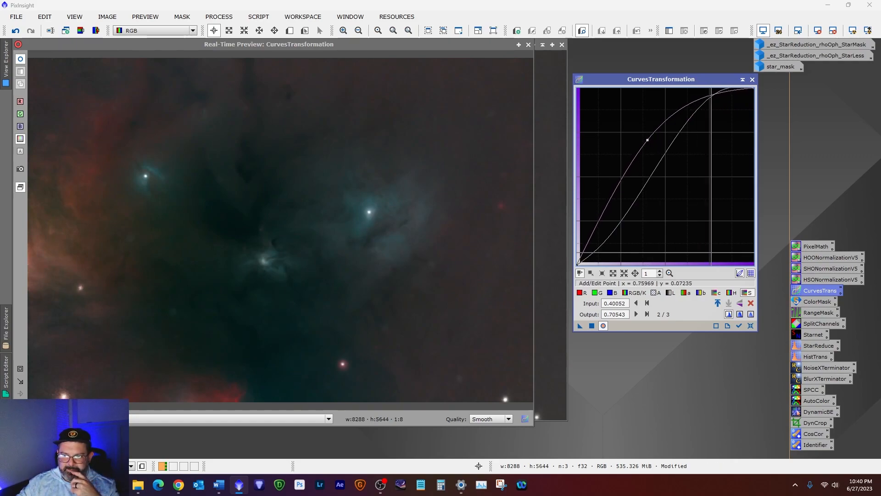
click(701, 293)
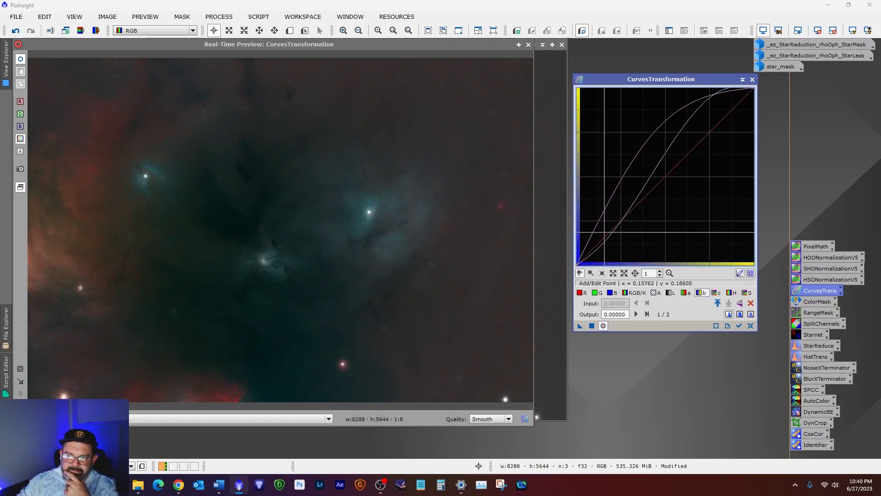
click(665, 218)
ctrl+click(665, 218)
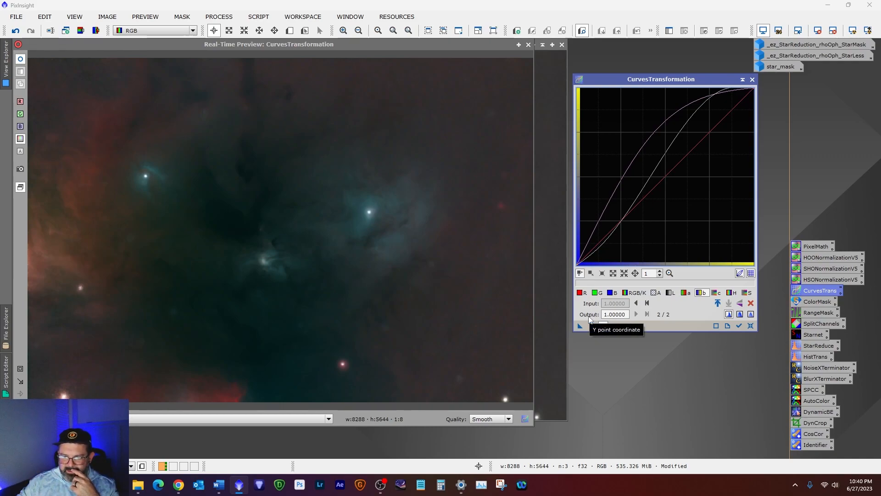
Apply the contrast and saturation curves to rhoOph and close CurvesTransformation, the process console and the real-time preview.
click(594, 327)
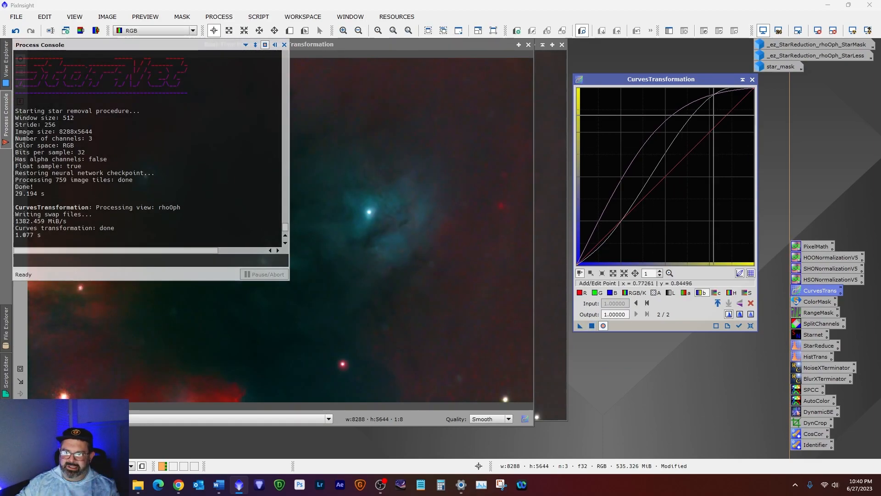
click(753, 79)
click(284, 45)
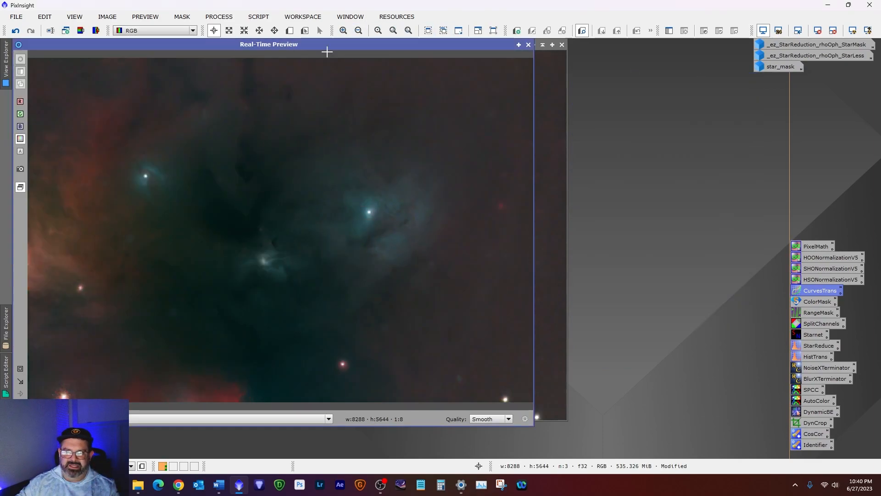
click(528, 45)
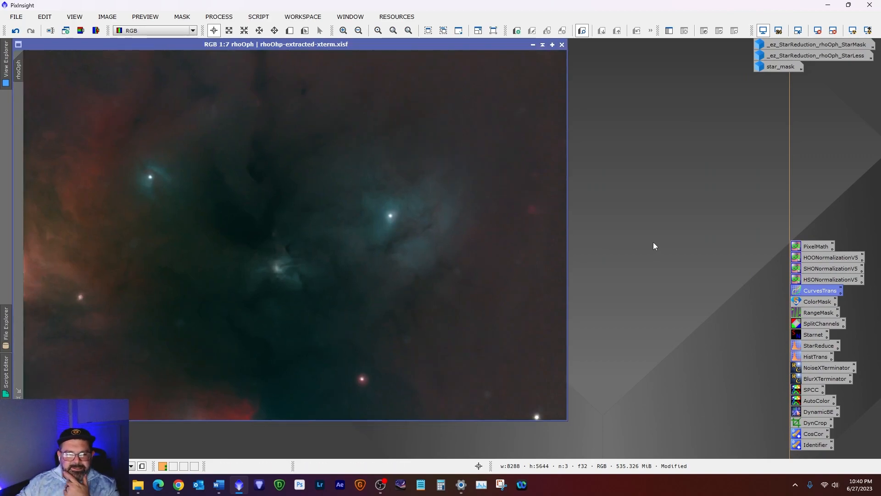
Create a cyan chrominance mask from rhoOph with the ColorMask script at Mask Strength 1.0 and no blur layers removed.
click(264, 16)
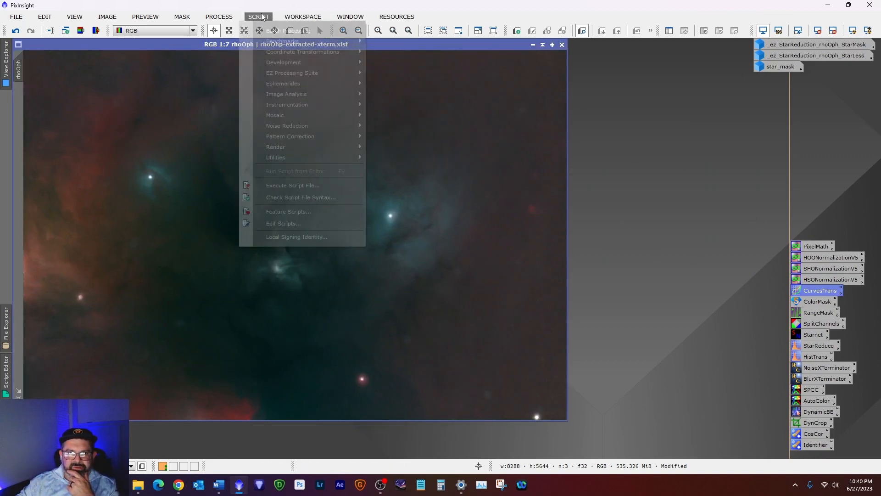
mouse_move(285, 157)
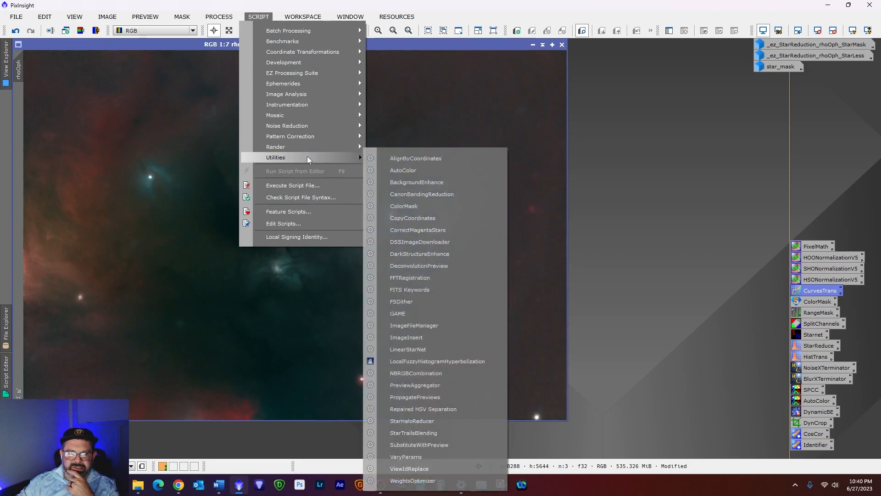
click(433, 206)
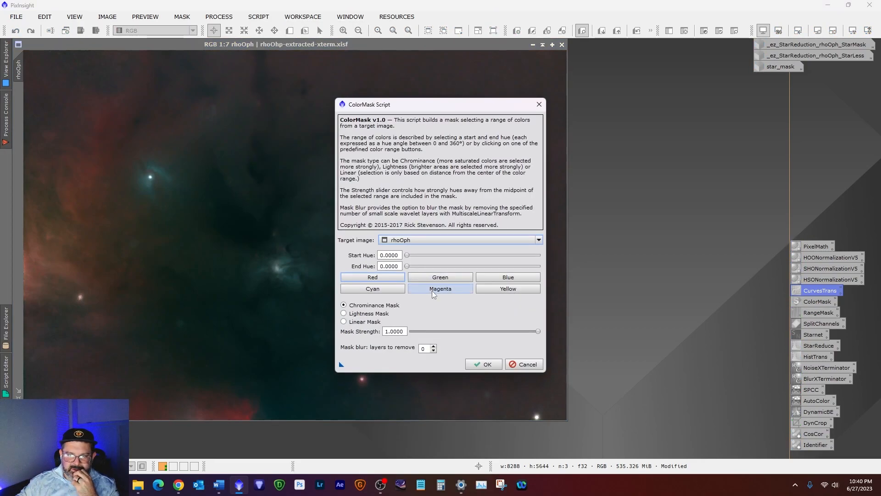
click(415, 289)
click(372, 288)
click(482, 364)
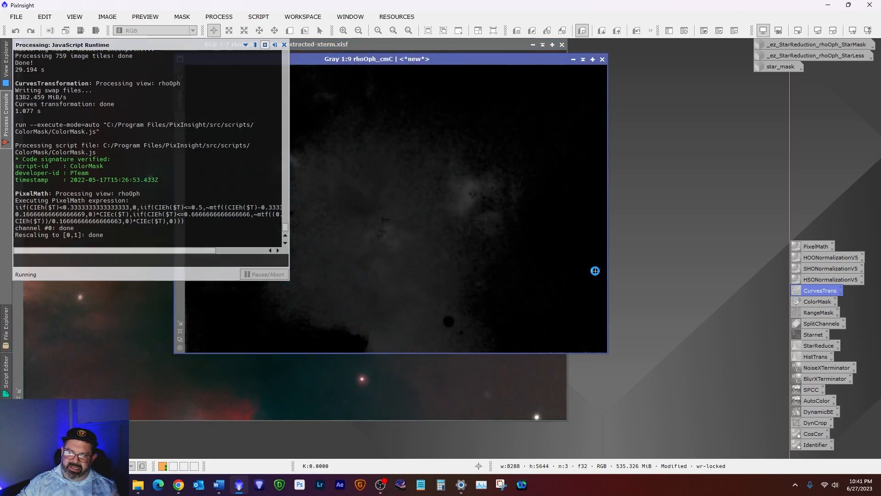
click(283, 43)
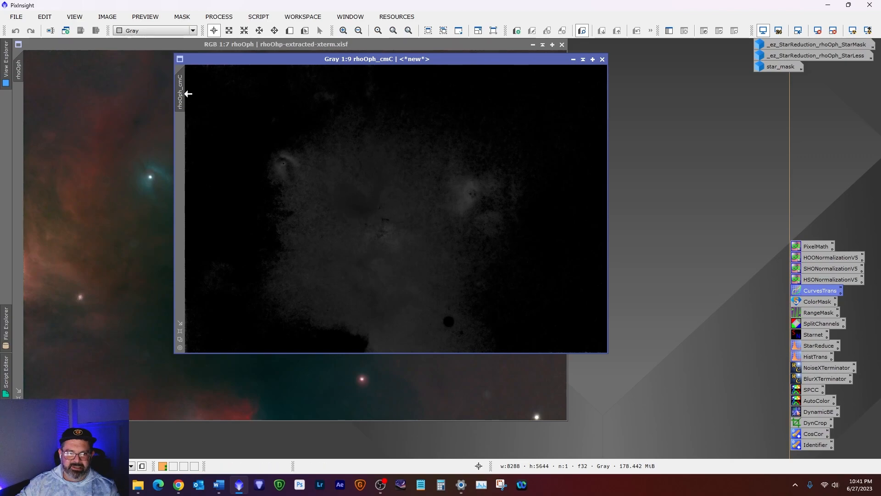
Apply the cyan mask to rhoOph, store the minimized mask image with the others and hide the red mask overlay.
drag(186, 90, 21, 110)
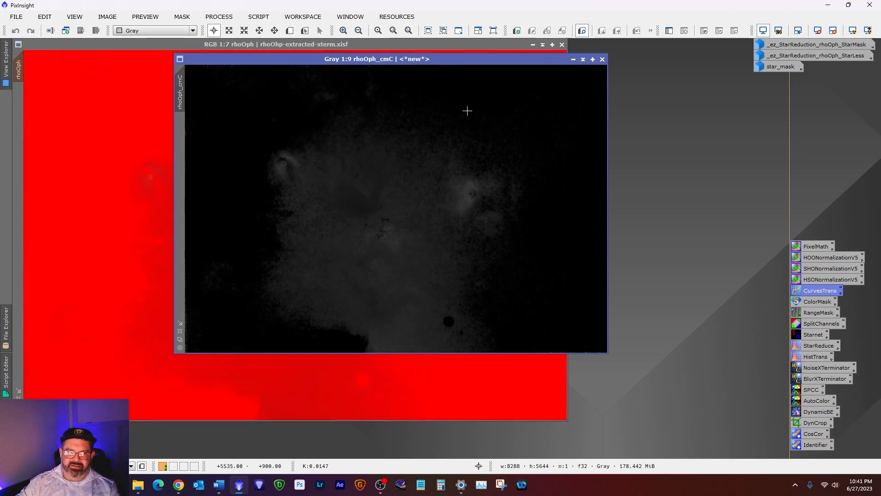
click(574, 59)
drag(411, 213, 771, 83)
click(735, 30)
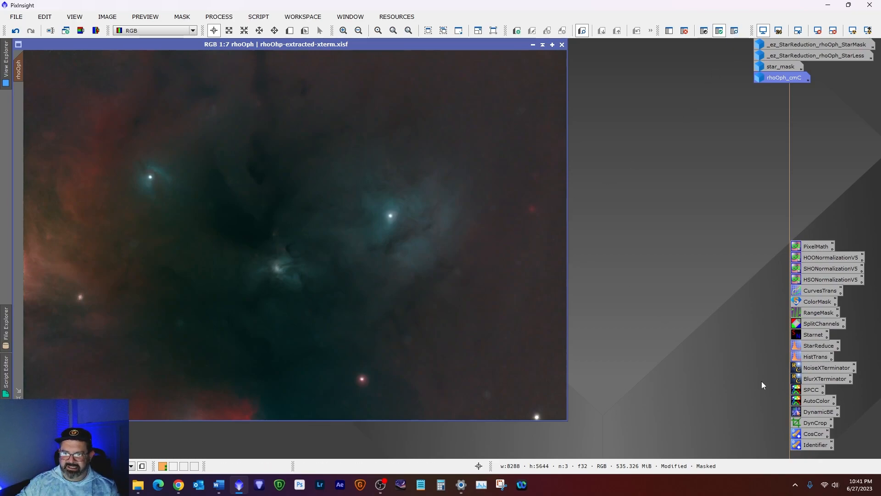
Preview CurvesTransformation on the masked rhoOph and raise saturation with a point at about input 0.43, output 0.58.
double_click(811, 291)
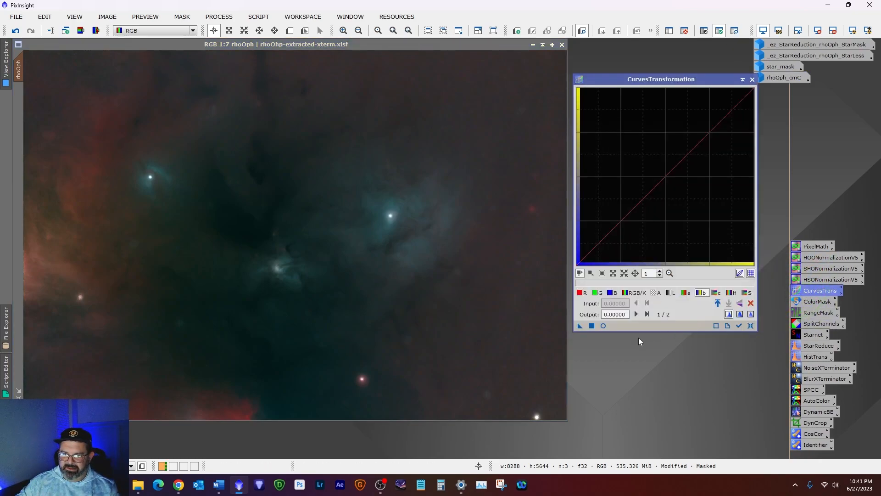
click(604, 325)
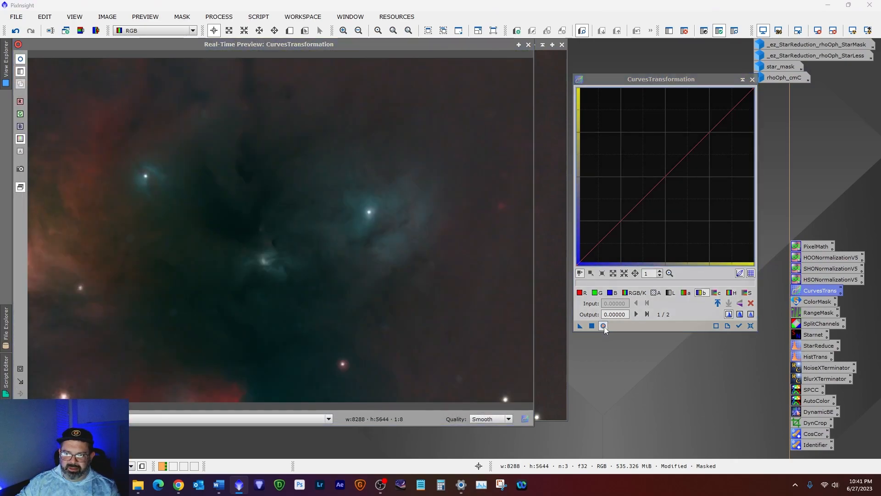
click(746, 293)
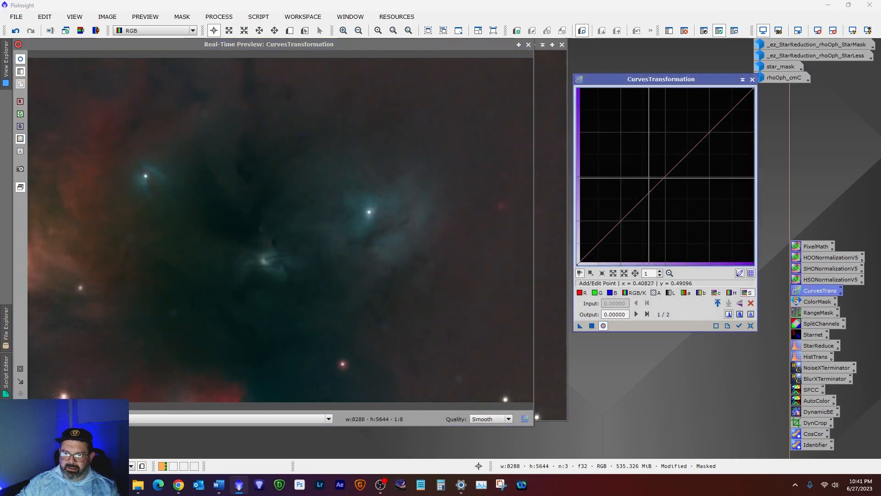
drag(661, 180, 652, 162)
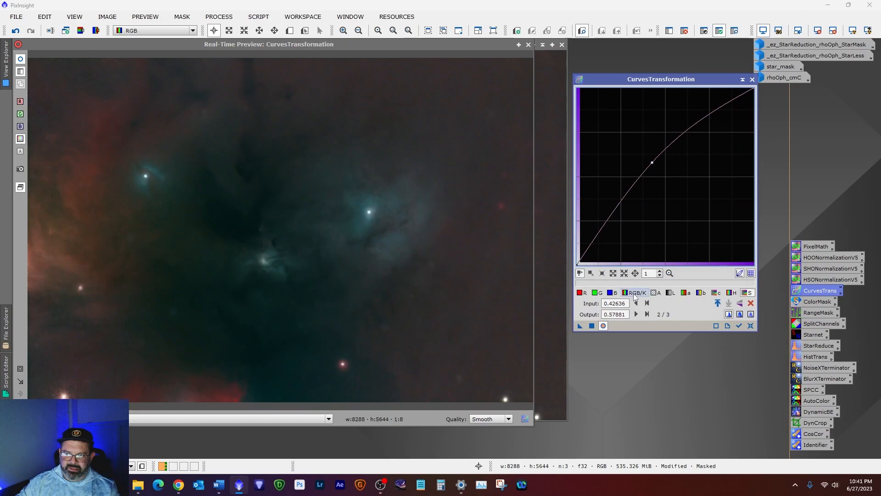
Raise the RGB/K midtones, and lift the blue curve at about input 0.42 to output 0.60.
click(634, 293)
drag(661, 181, 652, 159)
click(612, 292)
click(664, 172)
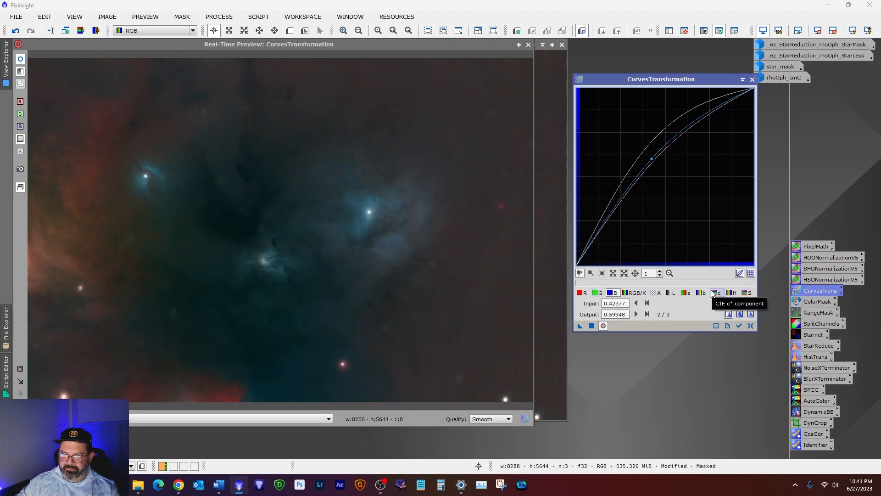
Lower the CIE b* curve through about 0.29/0.05 and 0.89/0.86, apply the curves to the masked rhoOph and close CurvesTransformation.
click(701, 294)
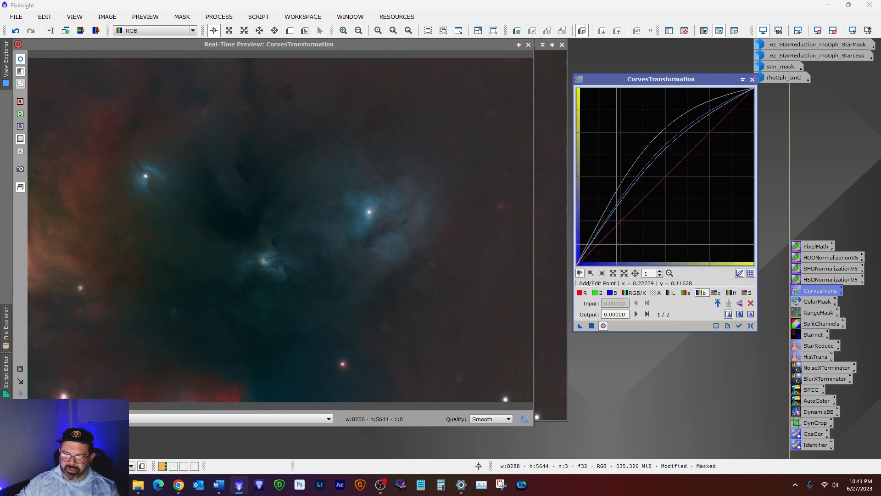
click(600, 243)
drag(600, 243, 627, 255)
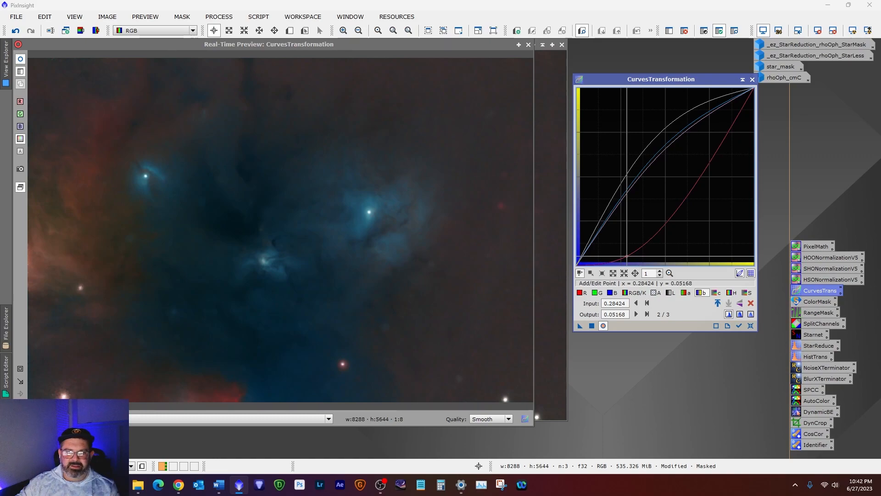
drag(627, 256, 630, 256)
mouse_move(740, 106)
mouse_down()
mouse_move(726, 98)
mouse_move(735, 112)
mouse_up()
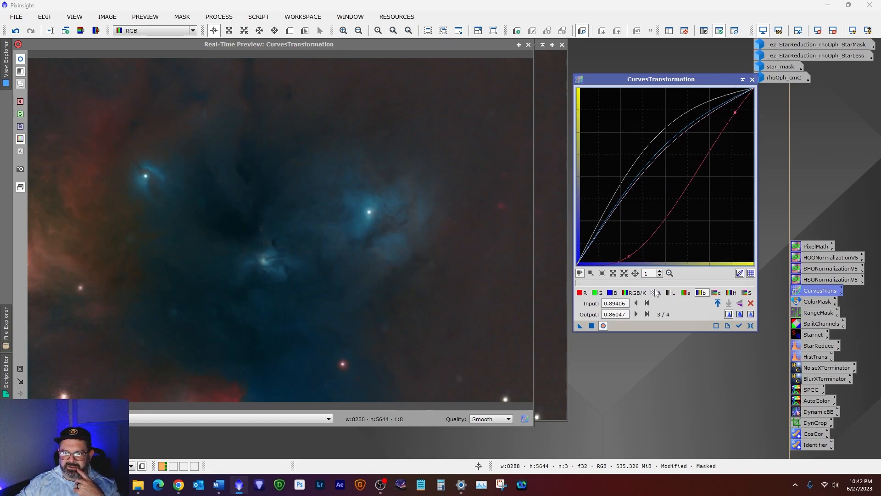
click(592, 326)
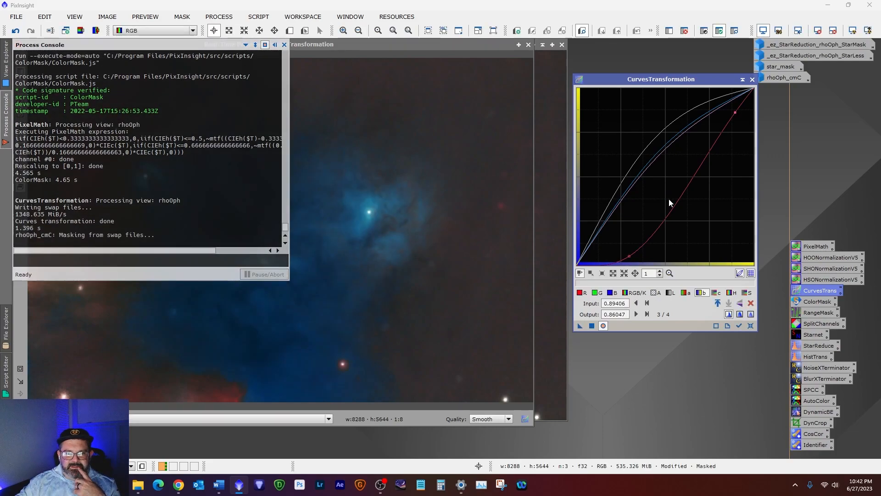
click(753, 80)
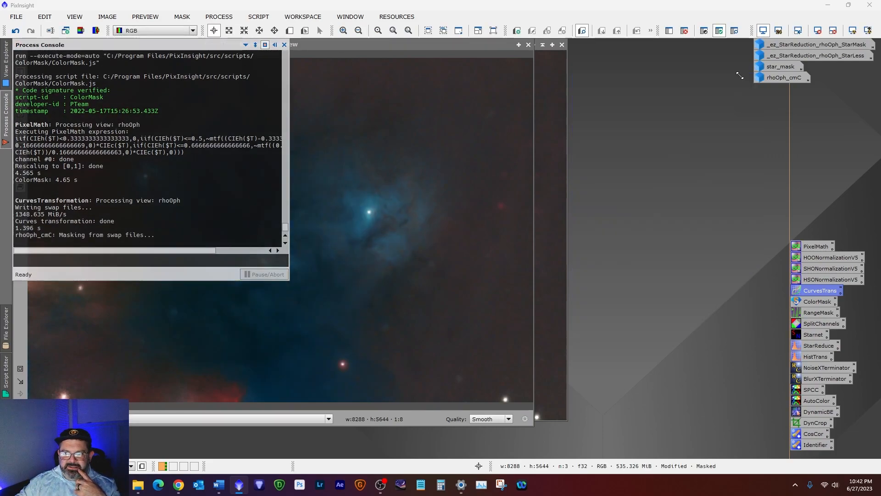
Close the real-time preview and process console, and remove the cyan mask from rhoOph.
click(528, 45)
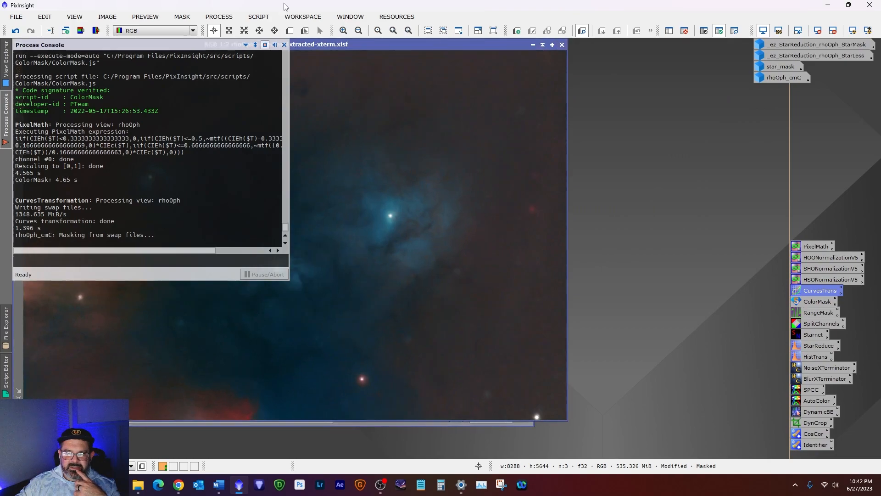
click(284, 44)
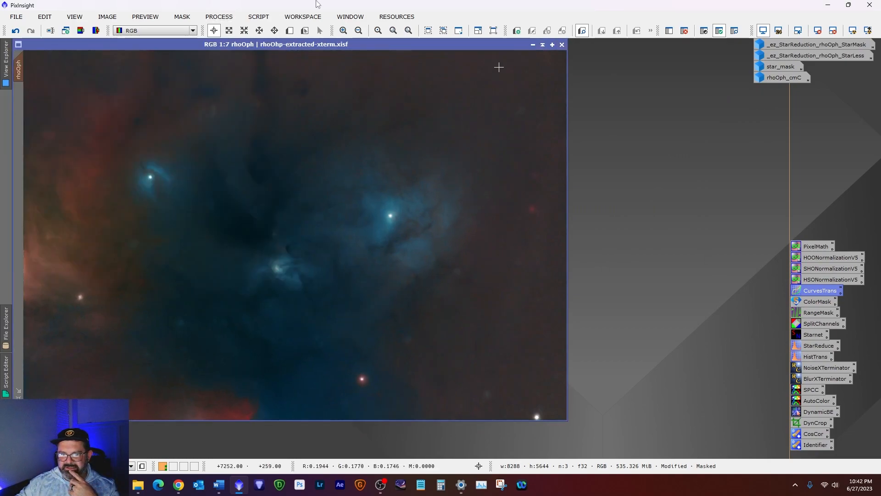
click(684, 31)
Generate a yellow chrominance mask of rhoOph with the ColorMask script and dismiss the process console.
click(260, 16)
mouse_move(319, 156)
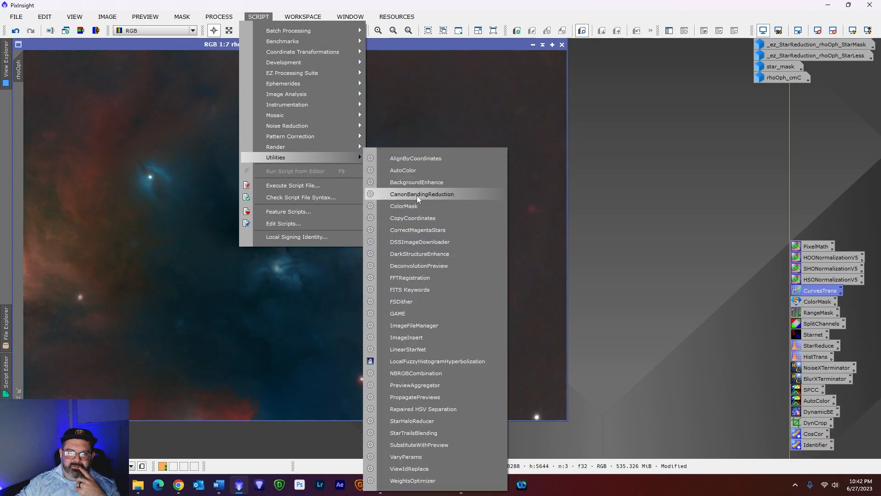
click(443, 206)
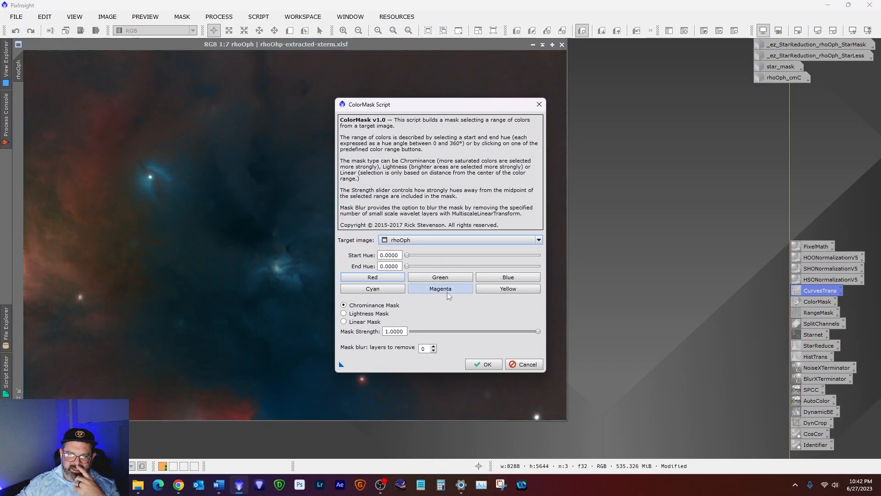
click(501, 293)
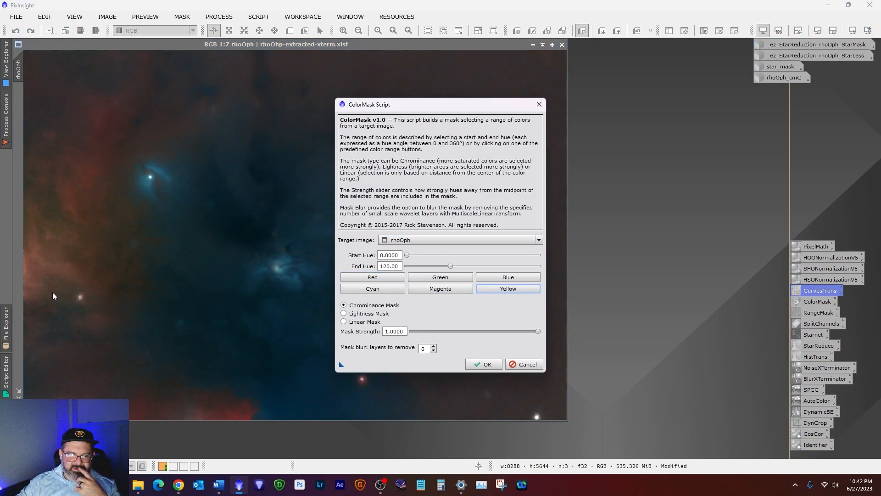
click(487, 365)
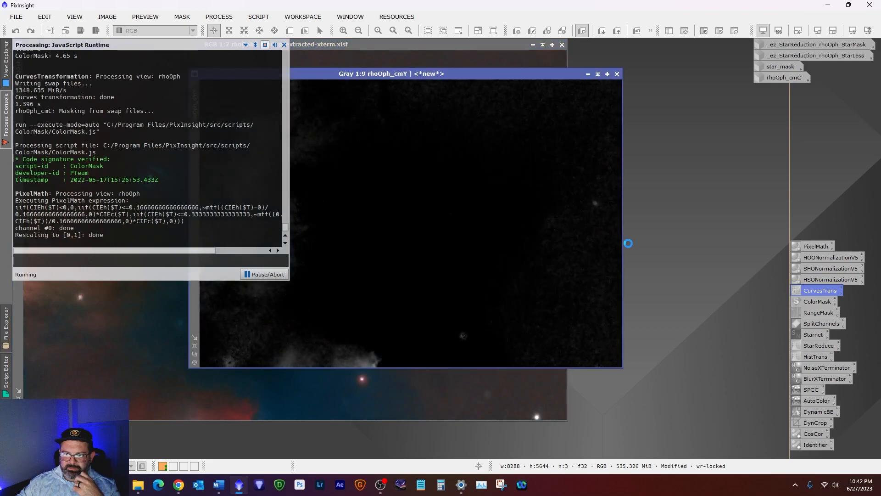
click(284, 44)
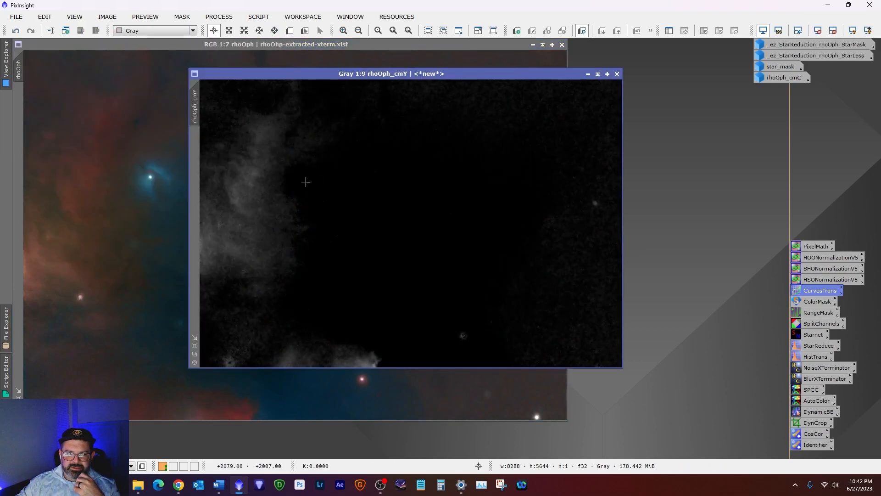
Apply the yellow mask to rhoOph and store the minimized mask image below the other image icons.
drag(194, 108, 20, 124)
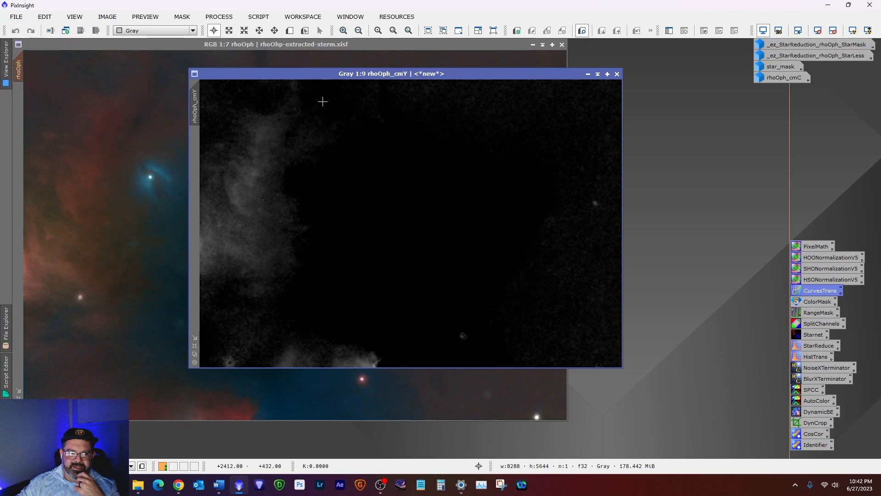
click(588, 73)
drag(429, 223, 788, 102)
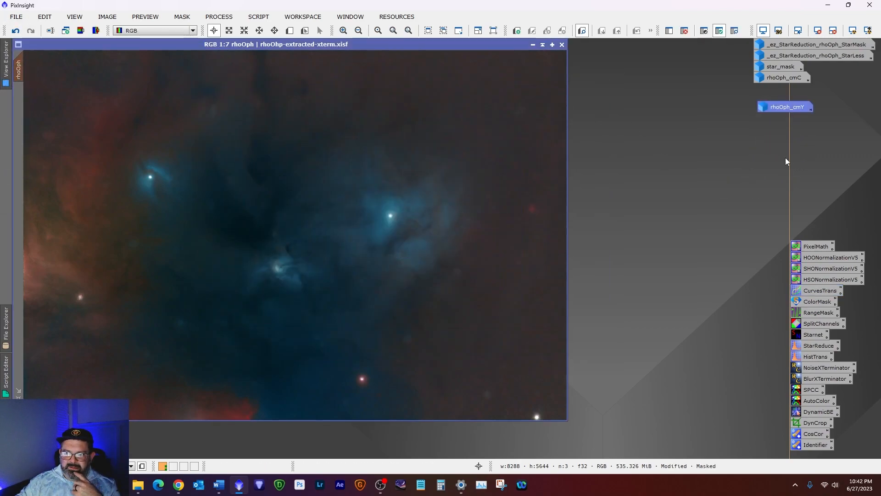
Preview CurvesTransformation on the masked rhoOph, raise the RGB/K midtones, and lift saturation at about input 0.41 to output 0.60.
double_click(822, 291)
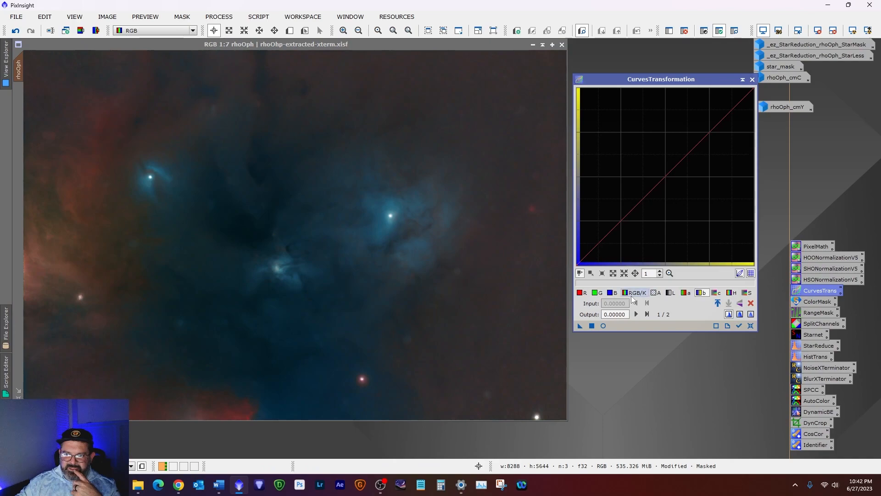
click(603, 326)
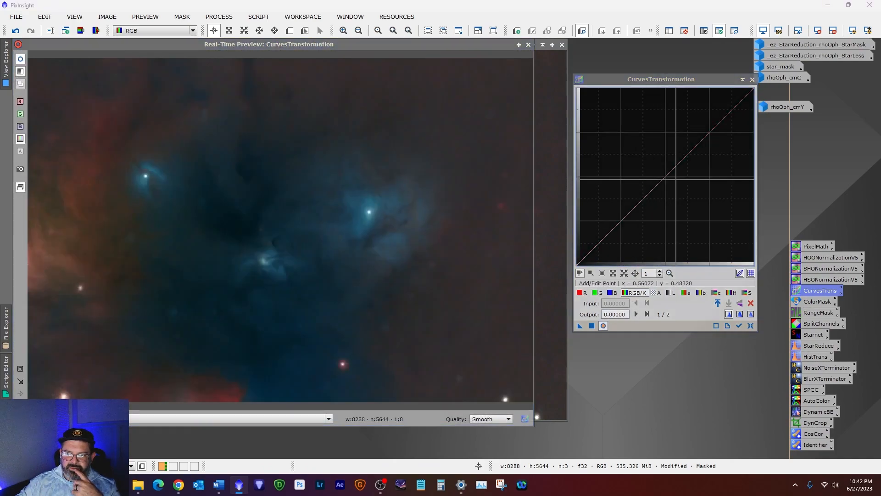
drag(665, 175, 642, 148)
click(747, 292)
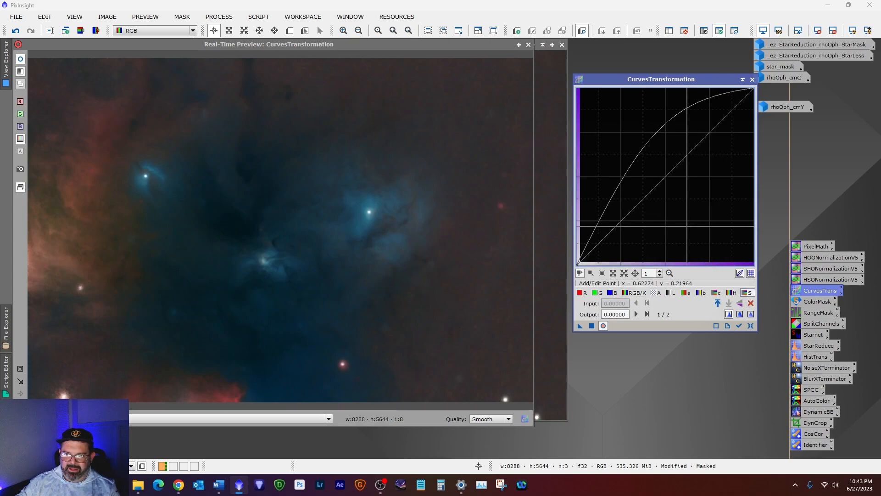
click(650, 160)
drag(649, 159, 650, 159)
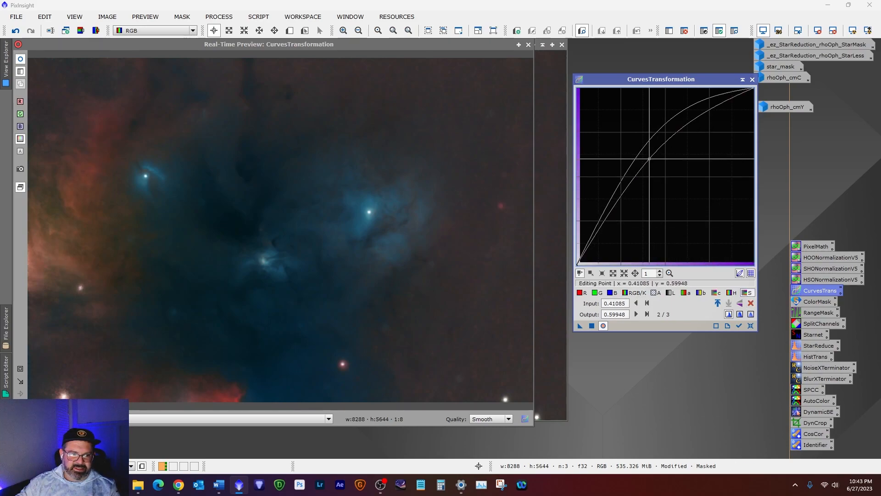
Raise the green curve with a point at about input 0.47, output 0.57.
click(597, 293)
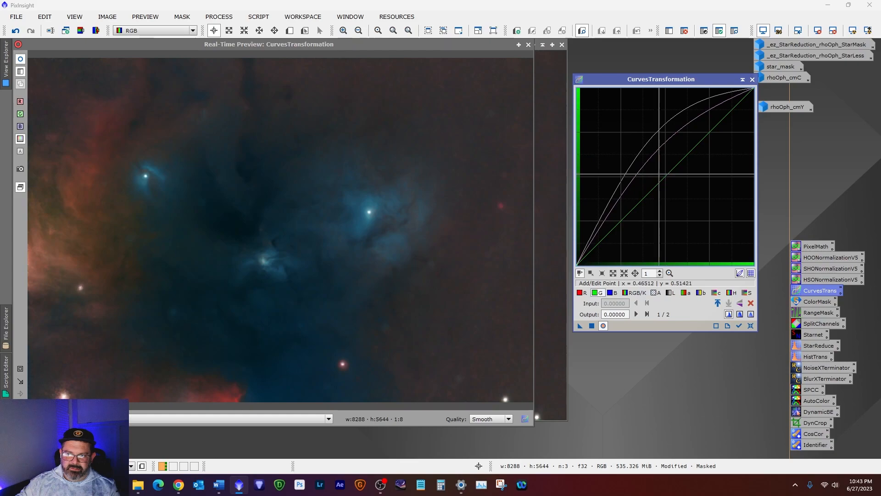
click(660, 170)
drag(661, 170, 653, 162)
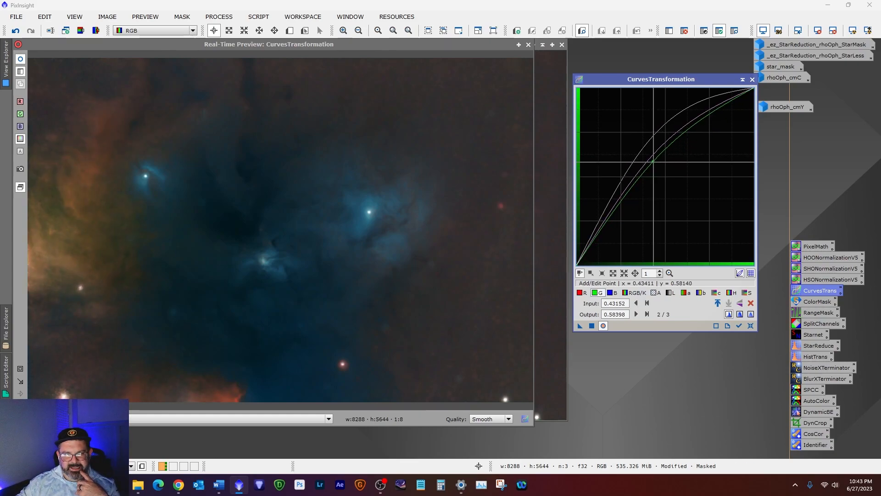
drag(653, 161, 659, 164)
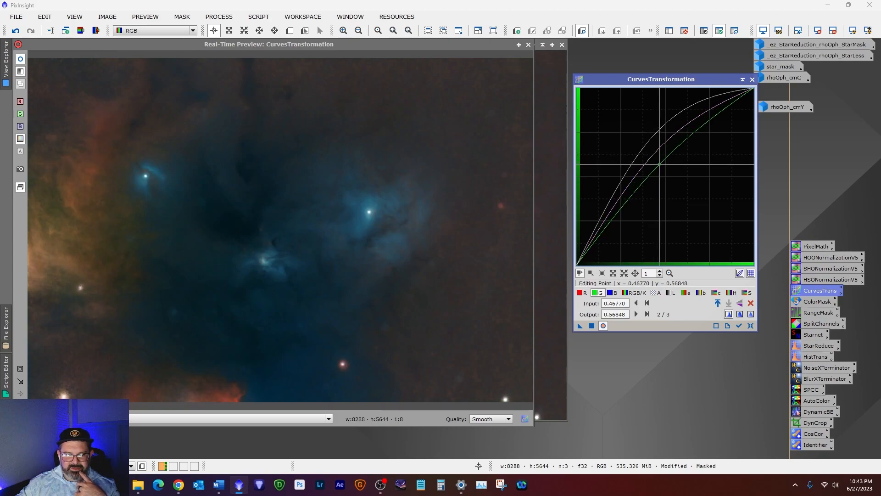
Apply the curves to the yellow-masked rhoOph, and close CurvesTransformation, its preview and the console.
click(592, 326)
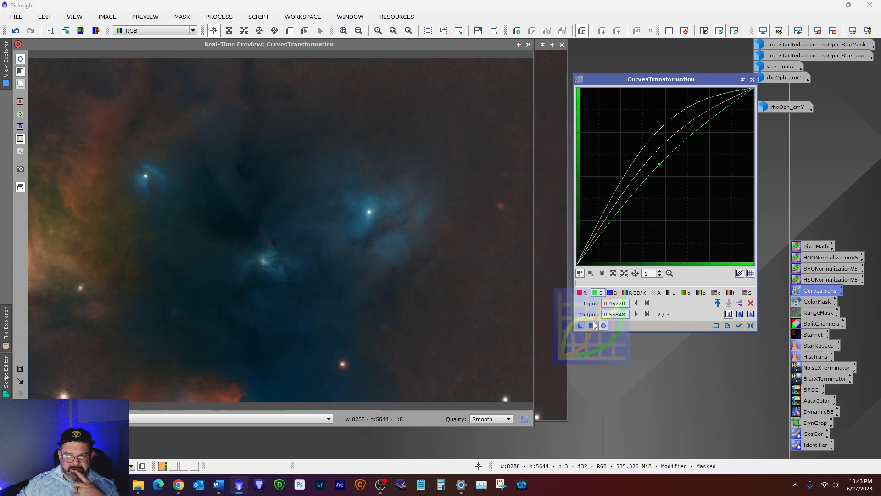
click(751, 79)
click(543, 45)
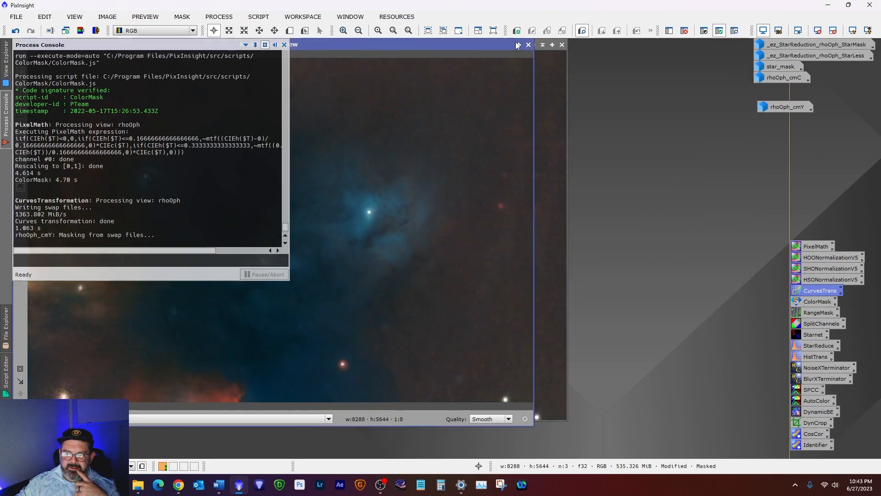
click(284, 44)
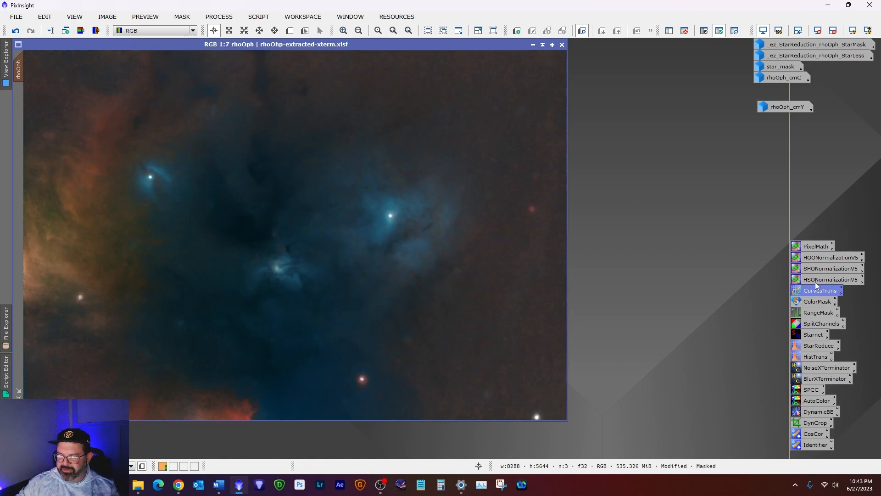
Generate a red chrominance mask of rhoOph with the ColorMask script.
click(258, 17)
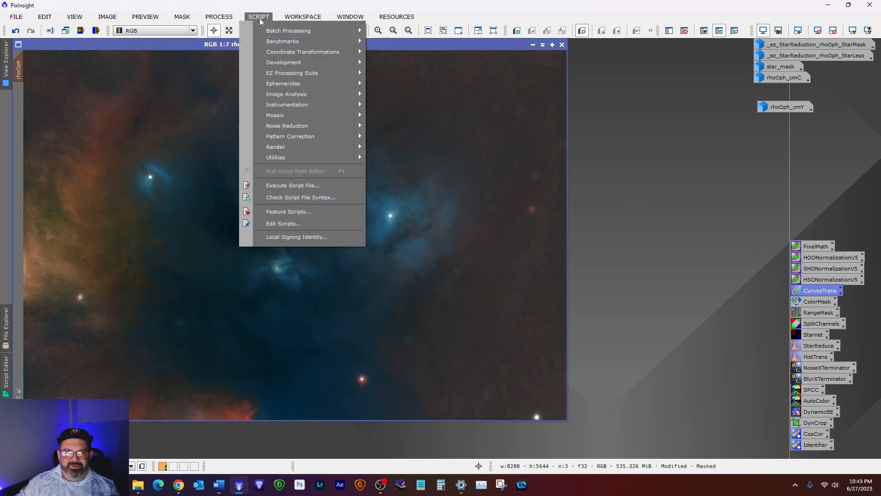
mouse_move(307, 158)
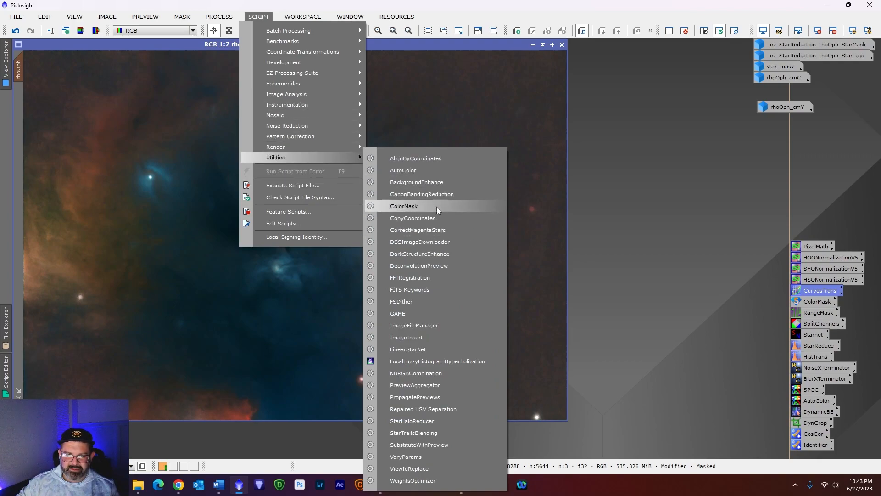
click(429, 206)
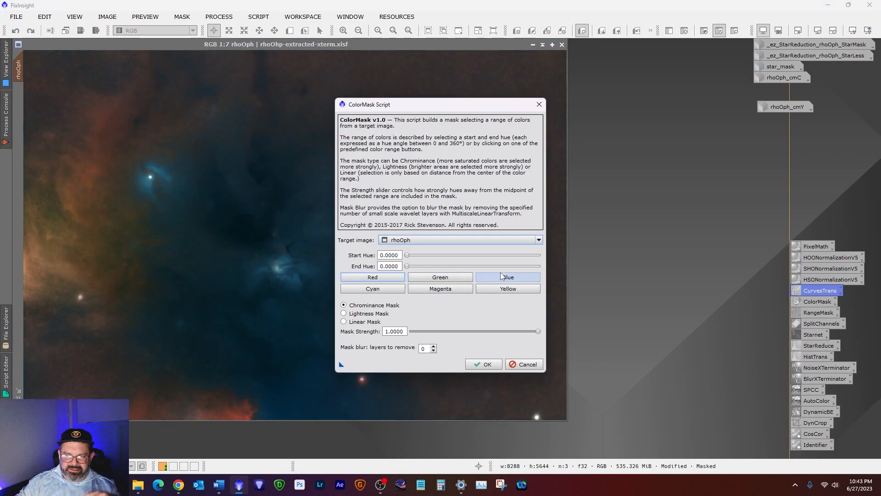
click(378, 278)
click(484, 364)
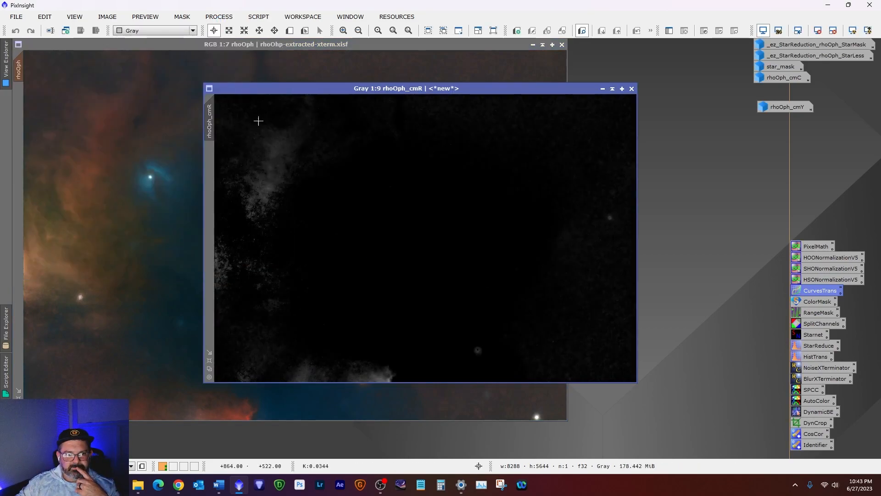
Remove the yellow mask from rhoOph.
drag(209, 121, 272, 180)
click(694, 162)
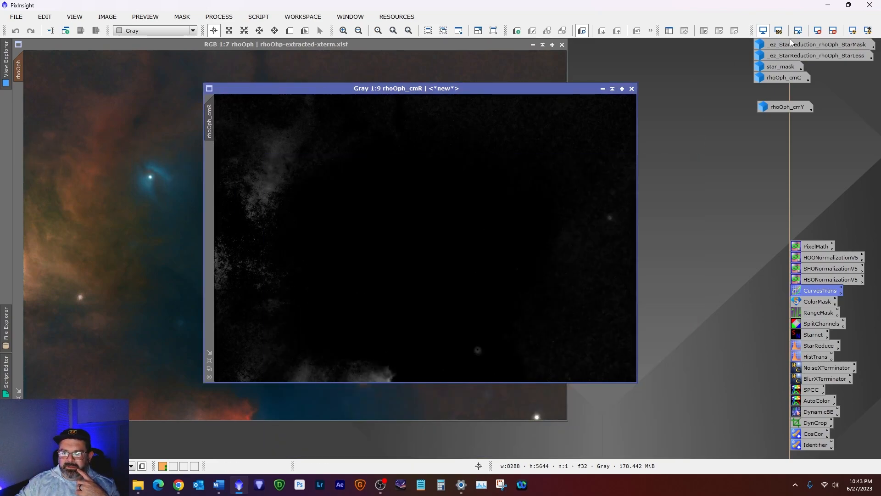
click(513, 45)
click(685, 31)
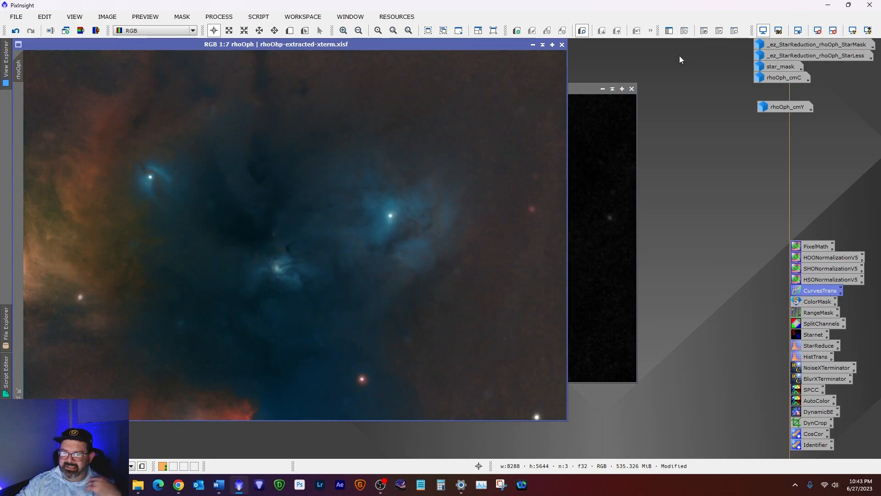
Apply the red mask to rhoOph and store the minimized mask image beneath the yellow mask.
click(596, 102)
drag(123, 176, 17, 106)
click(602, 88)
drag(425, 238, 766, 131)
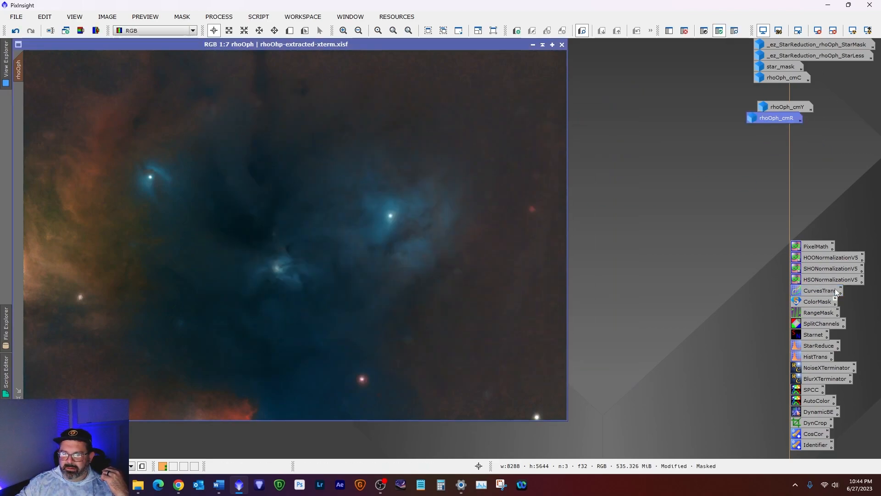
Preview CurvesTransformation on the red-masked rhoOph and lift the red curve at about input 0.37 to output 0.66.
double_click(820, 290)
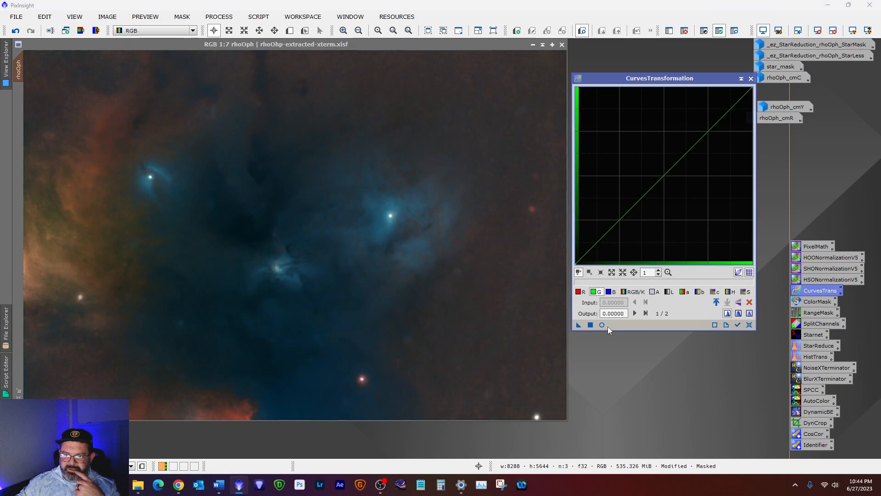
click(602, 325)
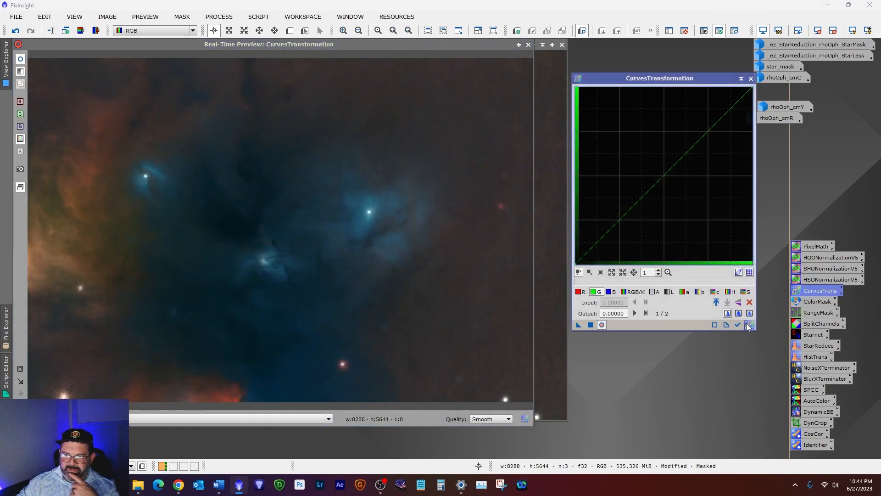
click(580, 292)
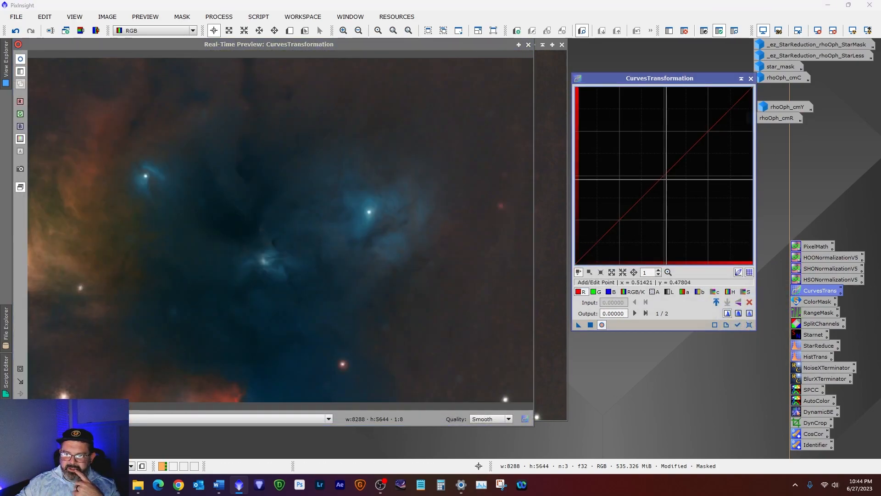
drag(641, 198, 640, 147)
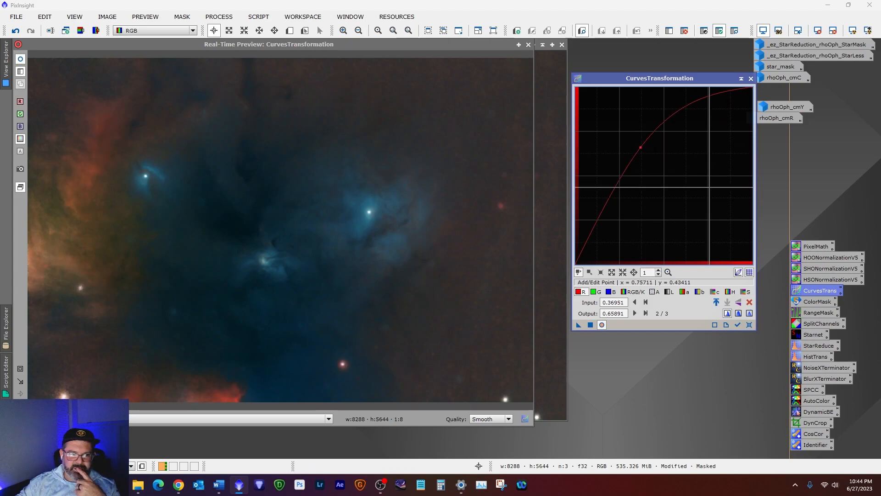
Raise the saturation curve's midtones, and lift the RGB/K curve at about input 0.45 to output 0.57.
click(746, 291)
mouse_move(662, 174)
mouse_down()
mouse_move(649, 154)
mouse_move(655, 180)
mouse_move(655, 163)
mouse_up()
click(633, 291)
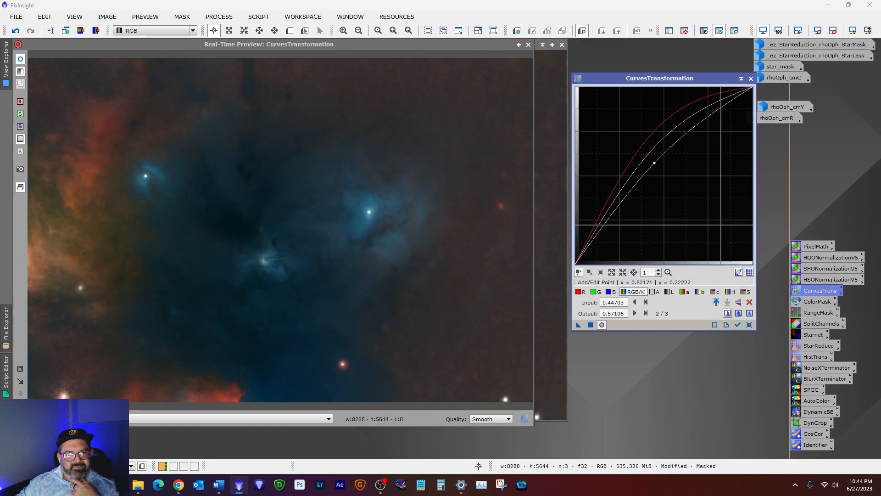
Apply the curves to rhoOph, close CurvesTransformation, its preview and the console, and remove the red mask.
click(590, 325)
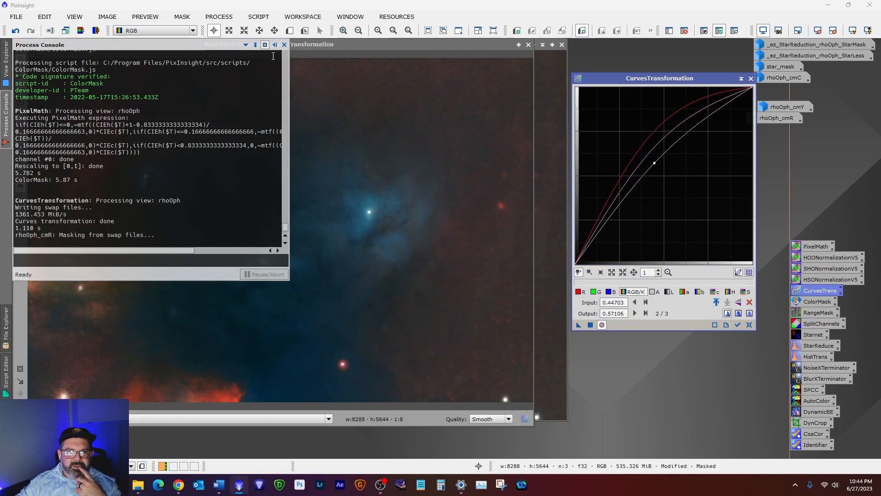
click(285, 44)
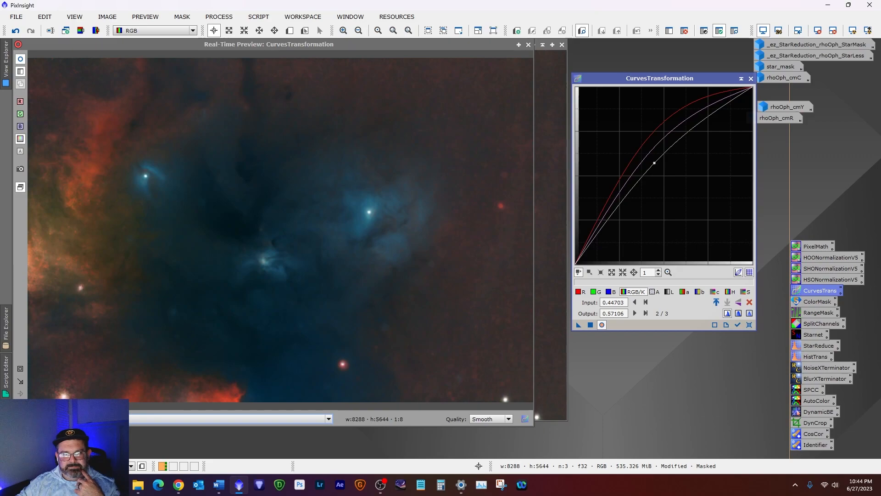
click(751, 79)
click(529, 45)
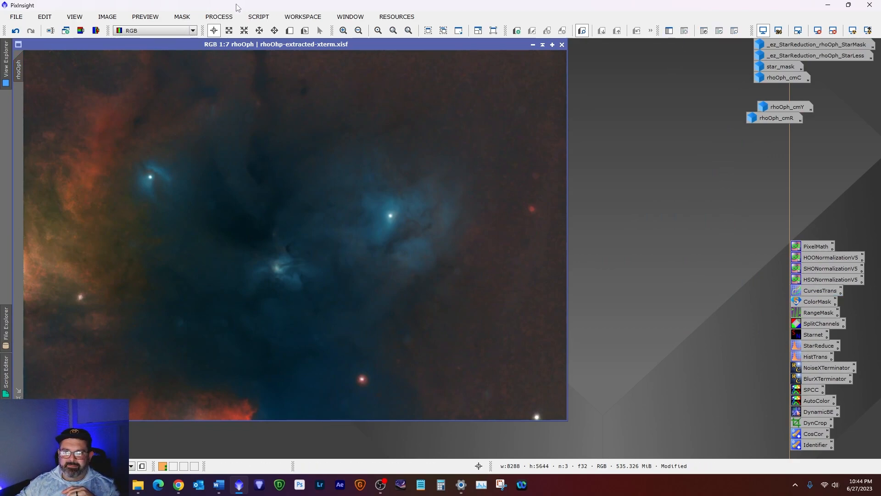
Run the DarkStructureEnhance script on rhoOph with its default settings and close the process console.
click(258, 16)
mouse_move(349, 157)
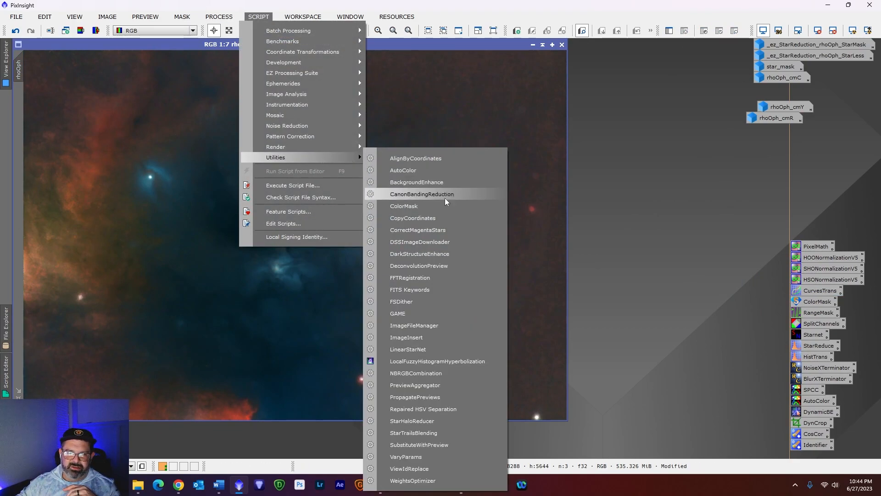
click(464, 253)
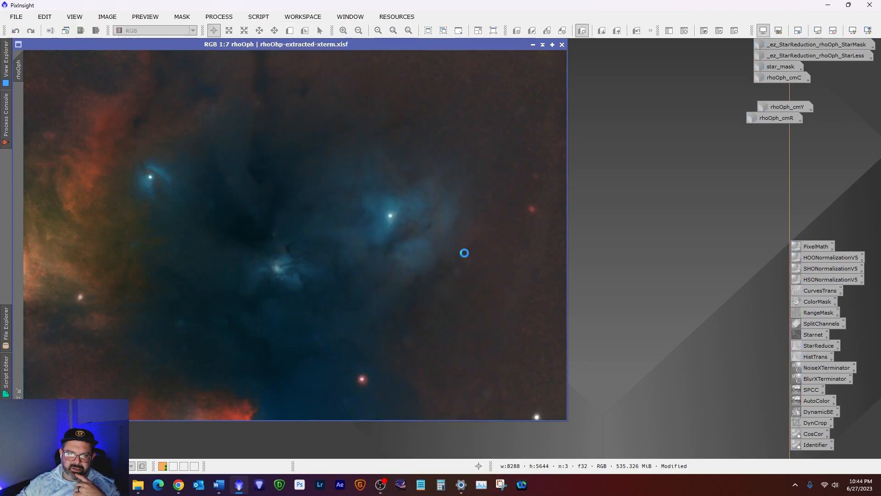
click(482, 316)
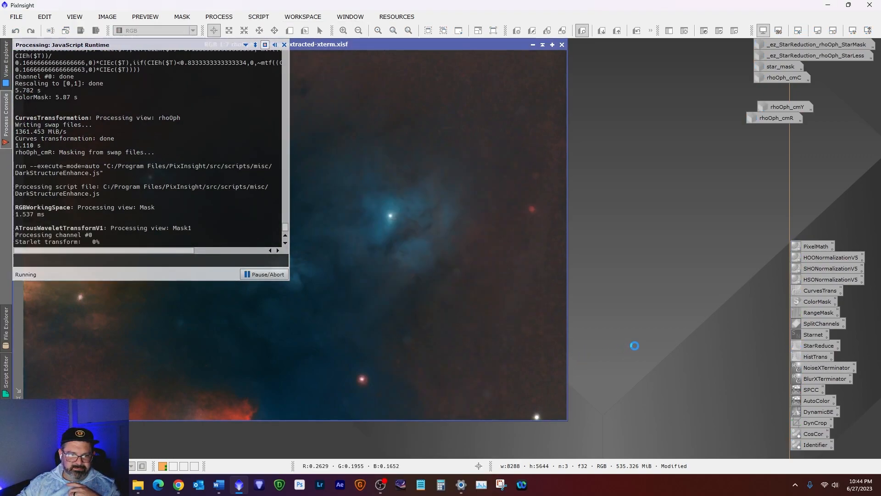
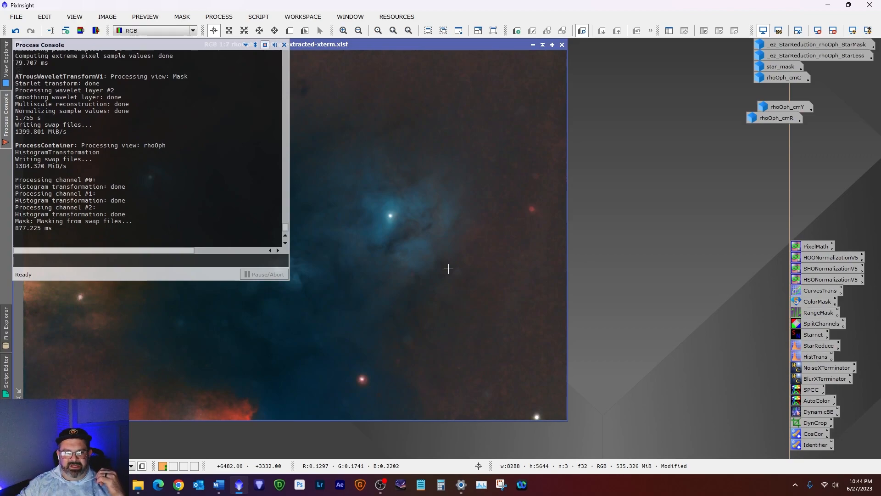
click(285, 45)
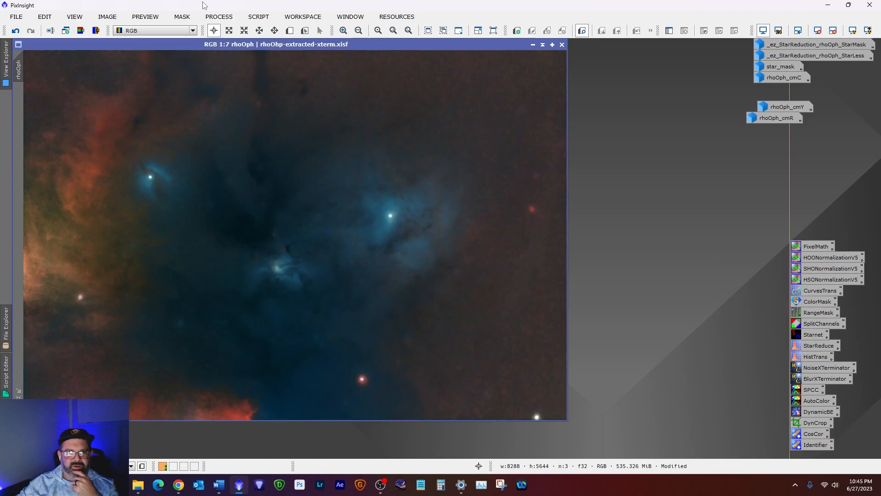
Create a magenta chrominance mask of rhoOph with the ColorMask script, apply it to rhoOph and store the mask image minimized.
click(250, 18)
mouse_move(338, 159)
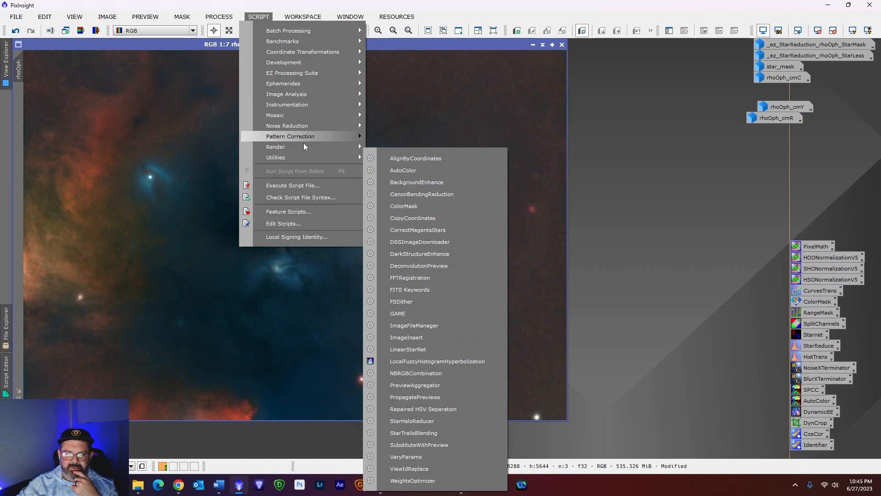
click(431, 205)
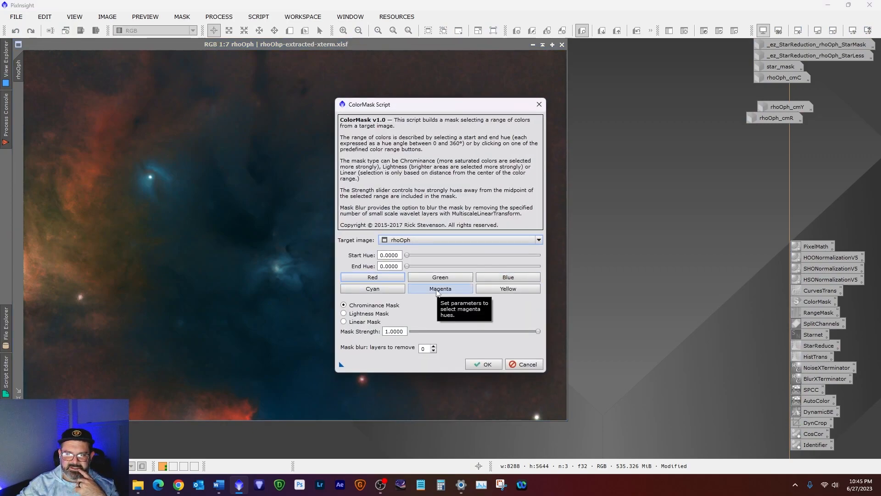
click(391, 292)
click(456, 293)
click(484, 365)
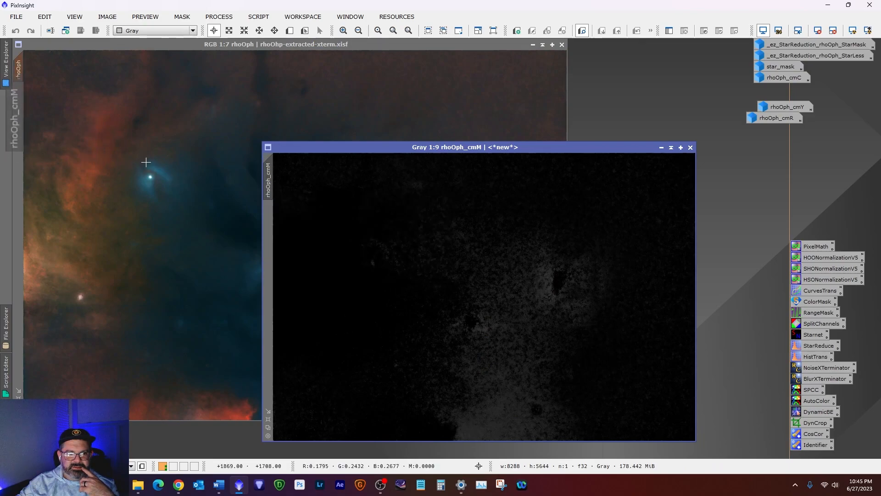
click(662, 147)
drag(508, 297, 804, 155)
Preview CurvesTransformation on the masked rhoOph, lifting RGB/K at about input 0.43 to output 0.59 and saturation at 0.44 to 0.57.
double_click(820, 292)
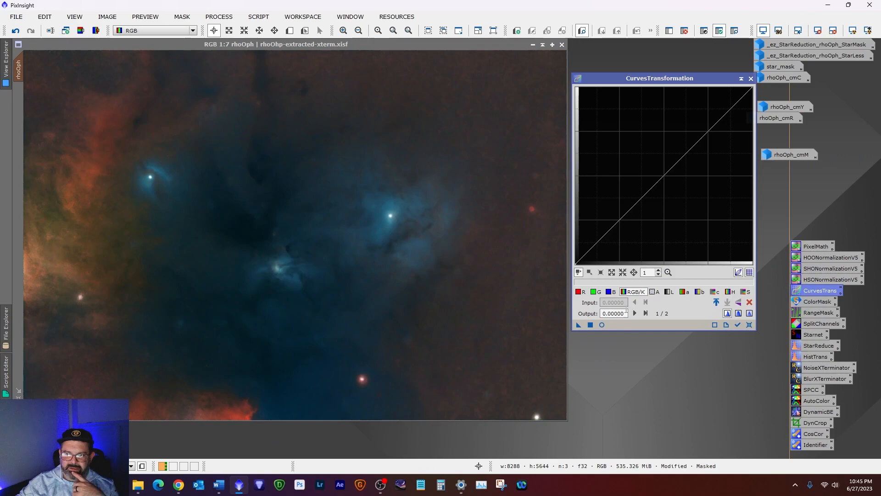
click(602, 324)
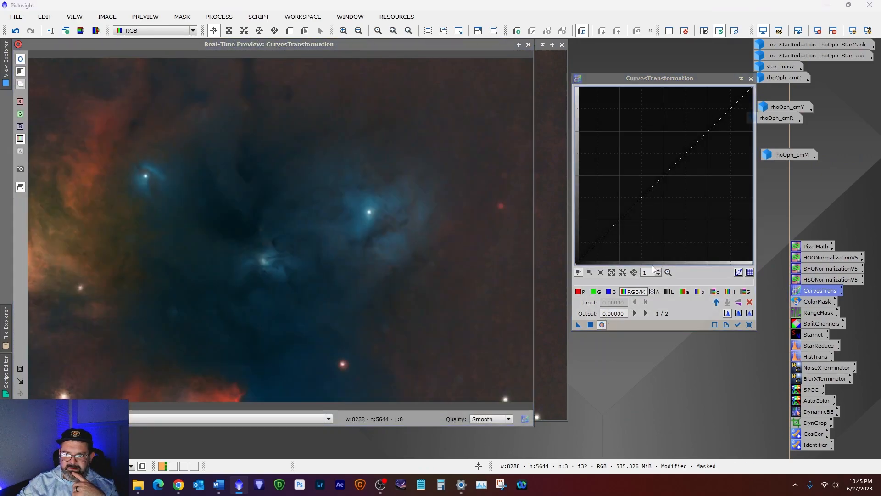
click(652, 159)
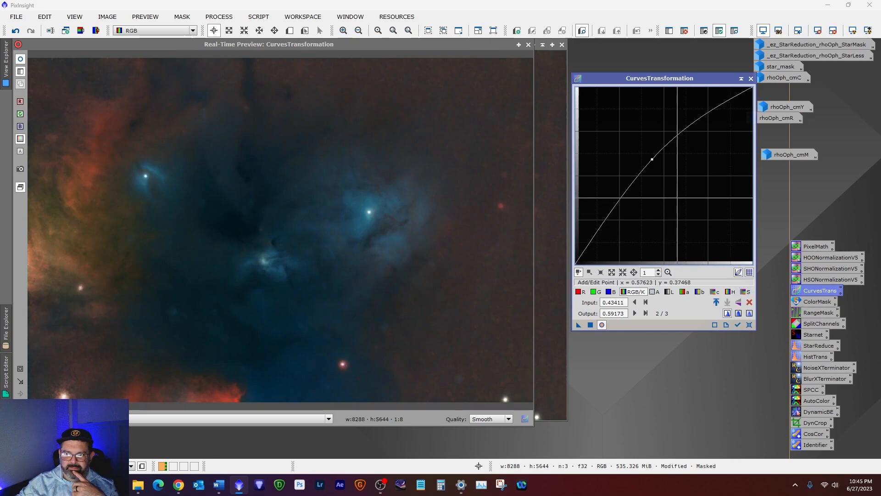
click(746, 292)
click(653, 164)
mouse_move(652, 164)
mouse_down()
mouse_move(619, 128)
mouse_move(596, 119)
mouse_move(641, 169)
mouse_move(597, 138)
mouse_move(615, 165)
mouse_move(662, 150)
mouse_move(654, 162)
mouse_up()
right_click(663, 157)
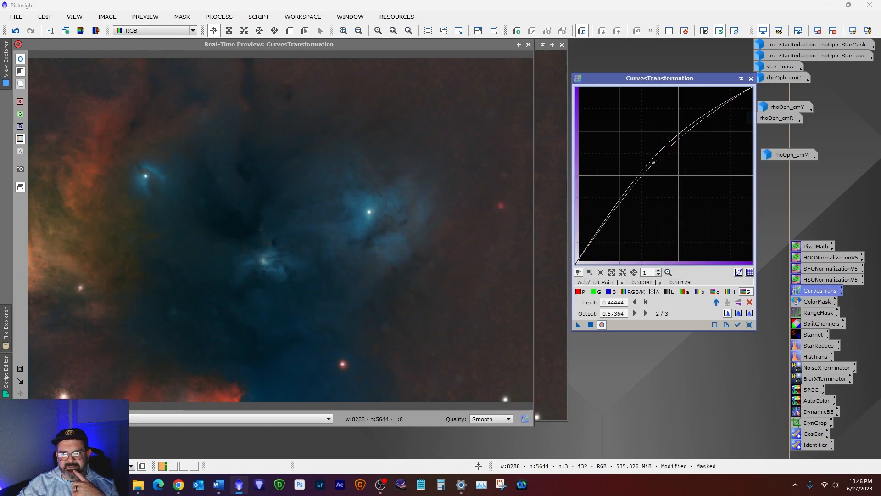
Apply the curves to rhoOph, close CurvesTransformation, its preview and the console, and remove the magenta mask.
click(590, 324)
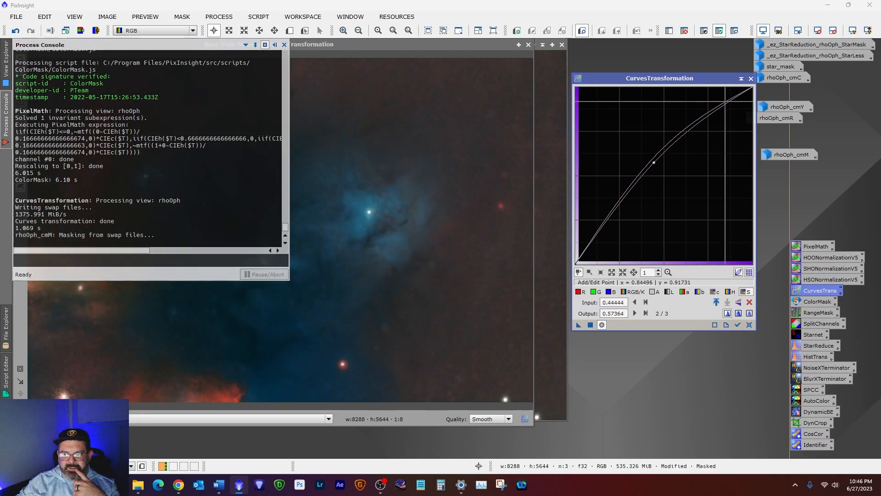
click(751, 79)
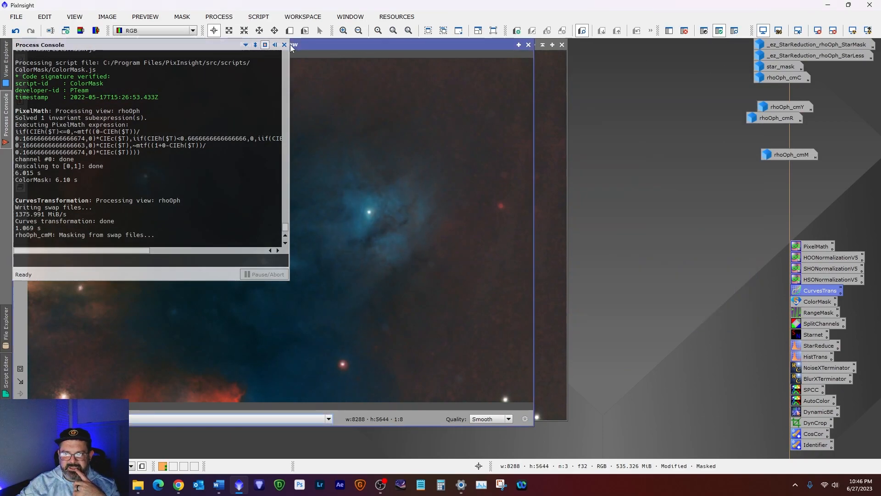
click(285, 44)
click(529, 45)
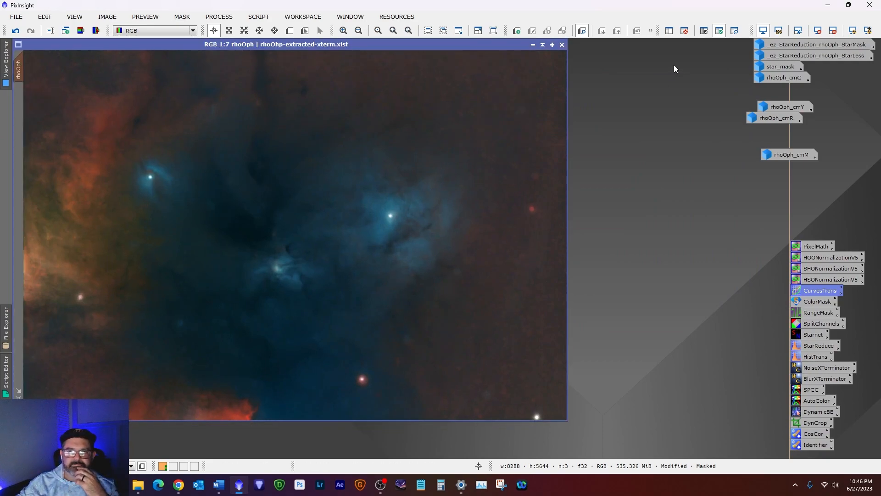
click(683, 33)
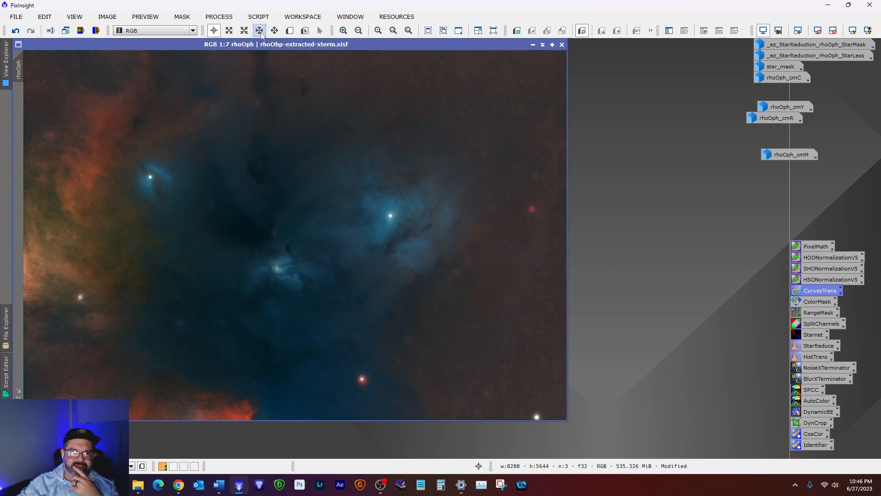
Sharpen rhoOph with UnsharpMask at StdDev 2.00 and Amount 0.80 on Lightness (CIE L*), and close the process and console.
click(230, 16)
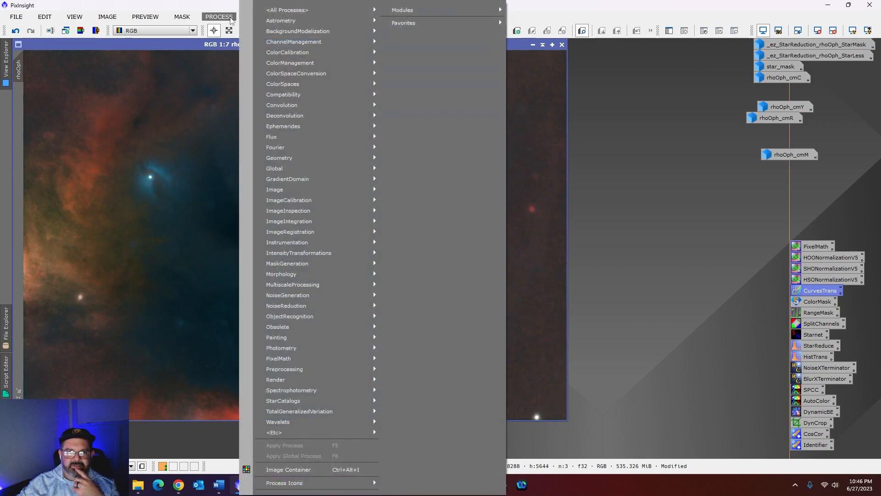
mouse_move(308, 106)
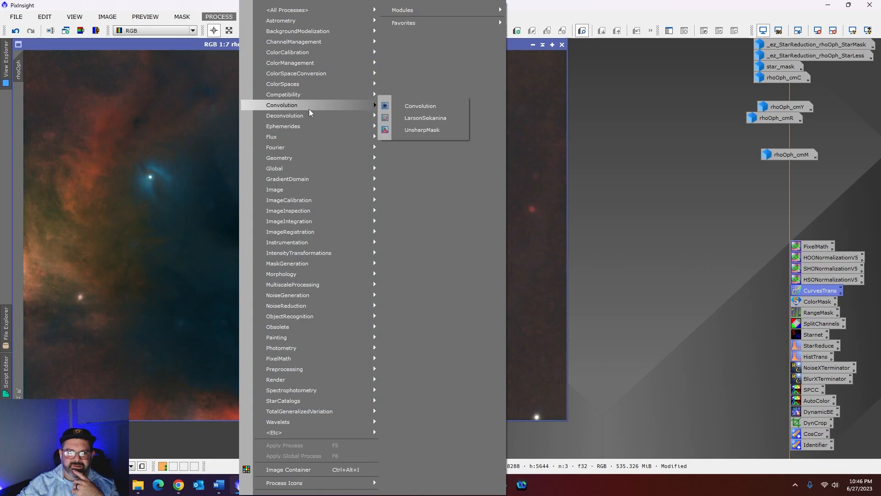
click(416, 129)
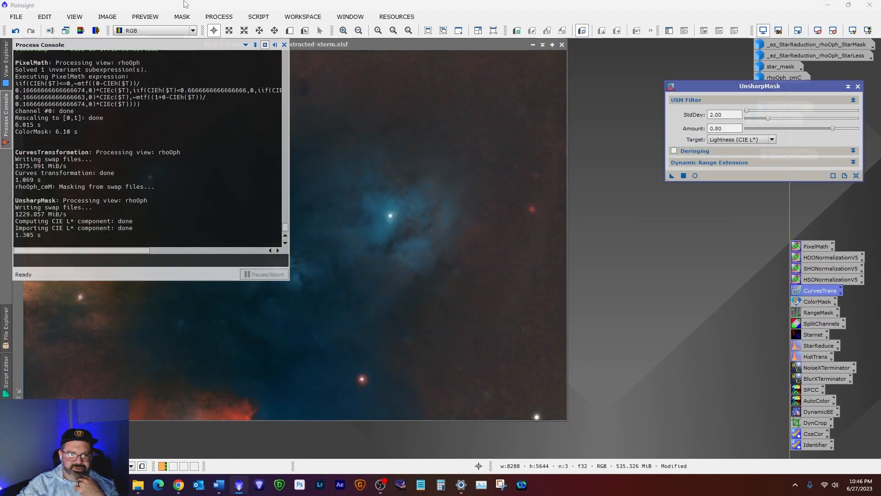
click(284, 44)
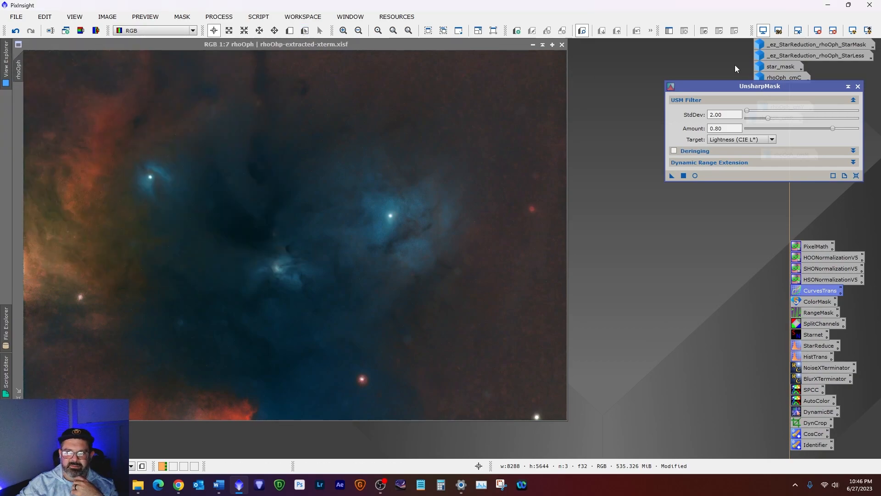
click(857, 86)
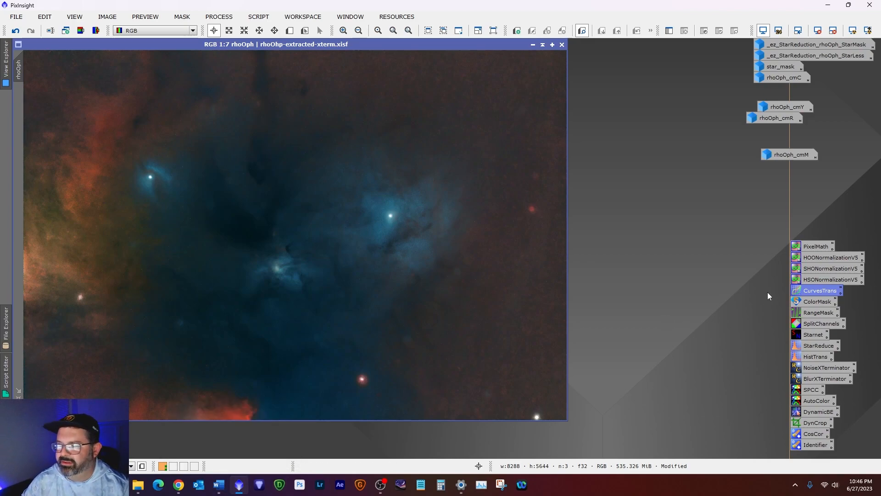
Set up the PixelMath RGB/K expression rhoOph+star_mask in the Expression Editor.
double_click(821, 246)
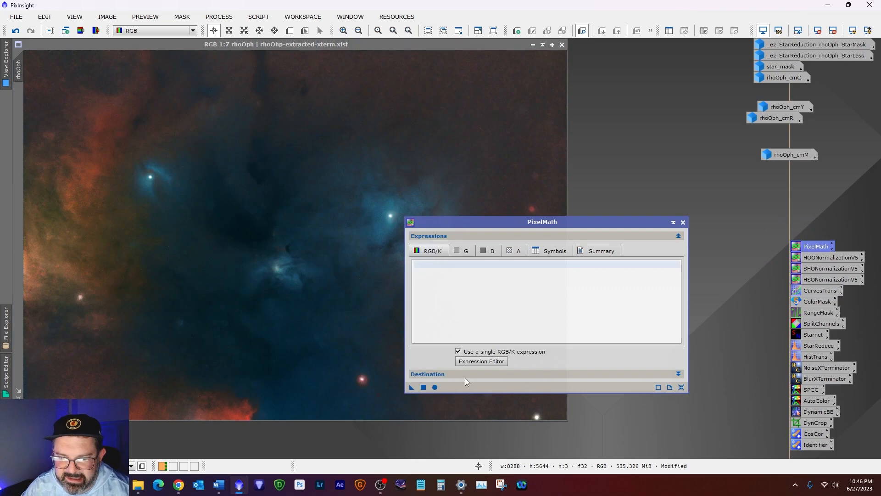
click(477, 363)
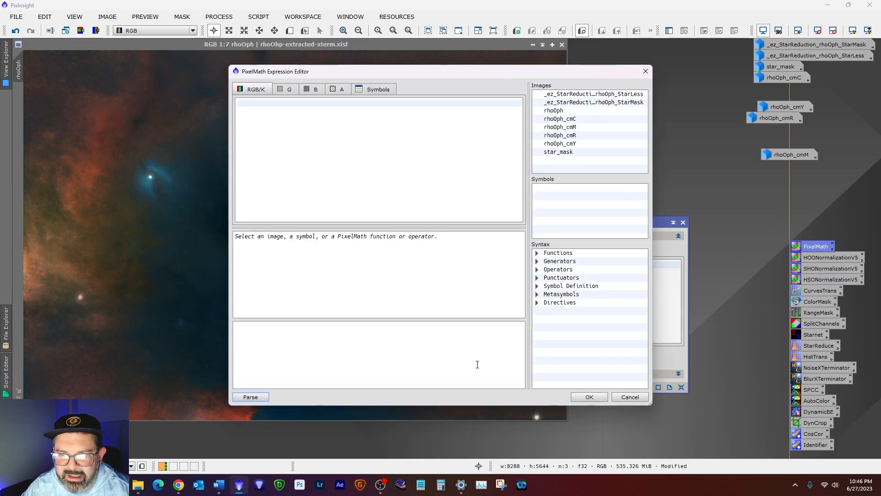
double_click(571, 112)
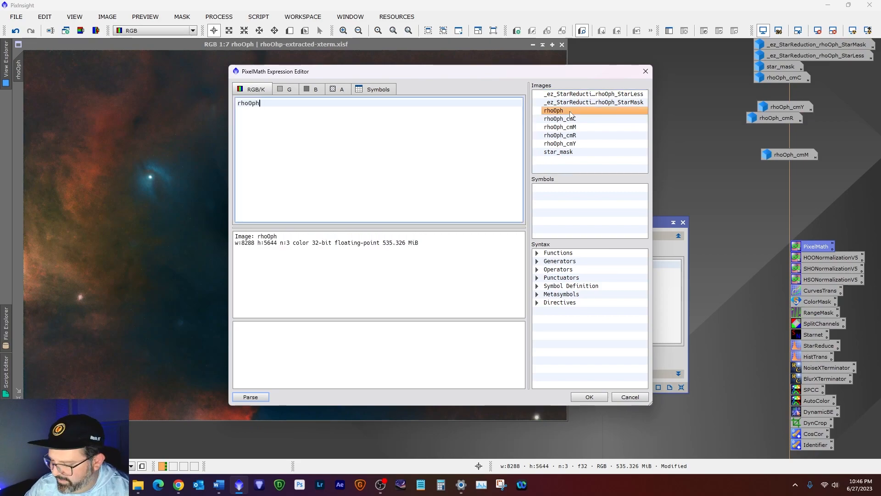
text(+star_mask)
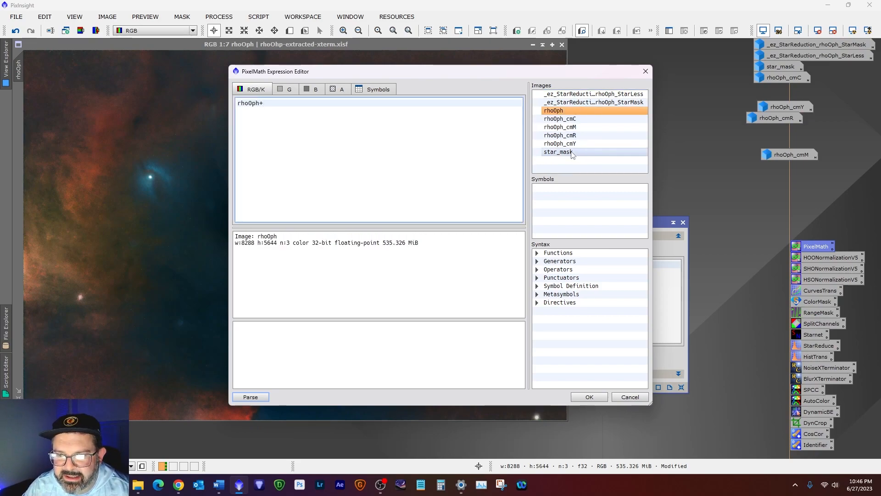
double_click(571, 153)
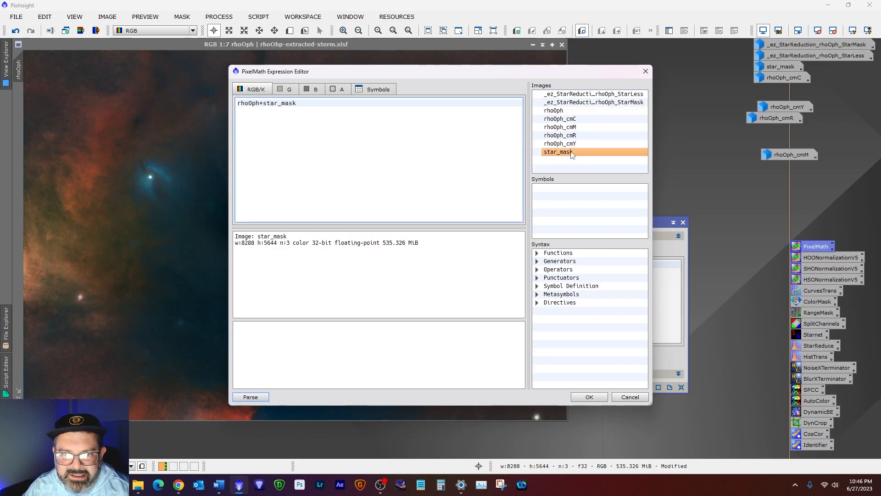
click(597, 397)
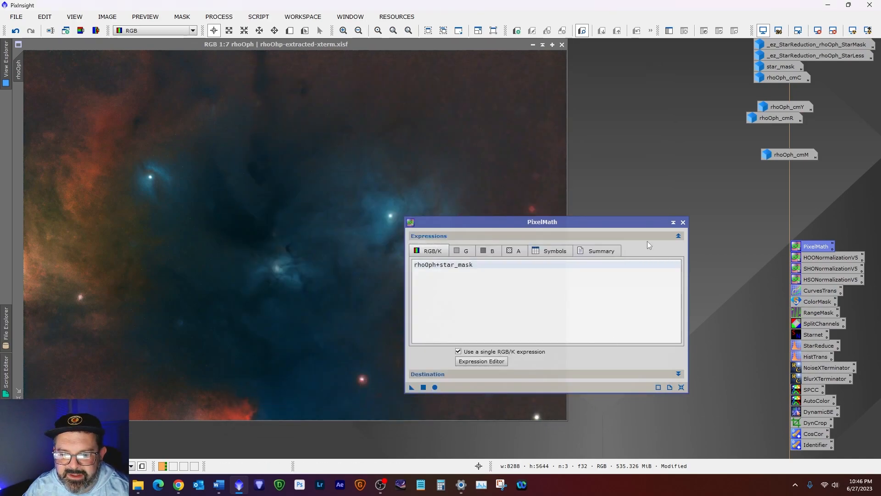
Check that PixelMath replaces the target image, apply the expression to rhoOph, and close PixelMath and the console.
drag(621, 221, 641, 70)
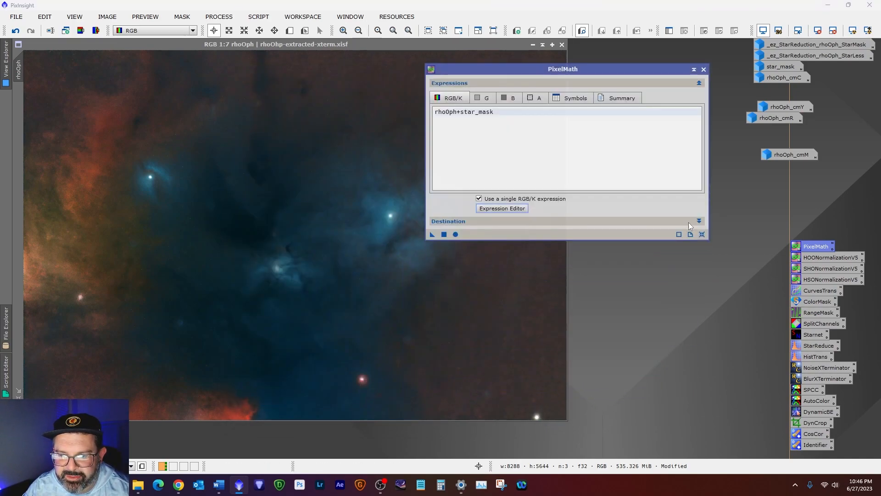
click(688, 220)
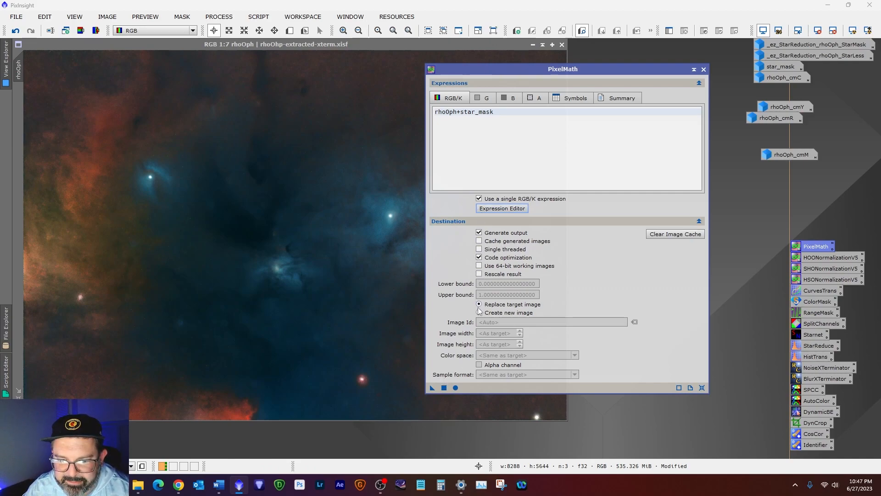
click(698, 221)
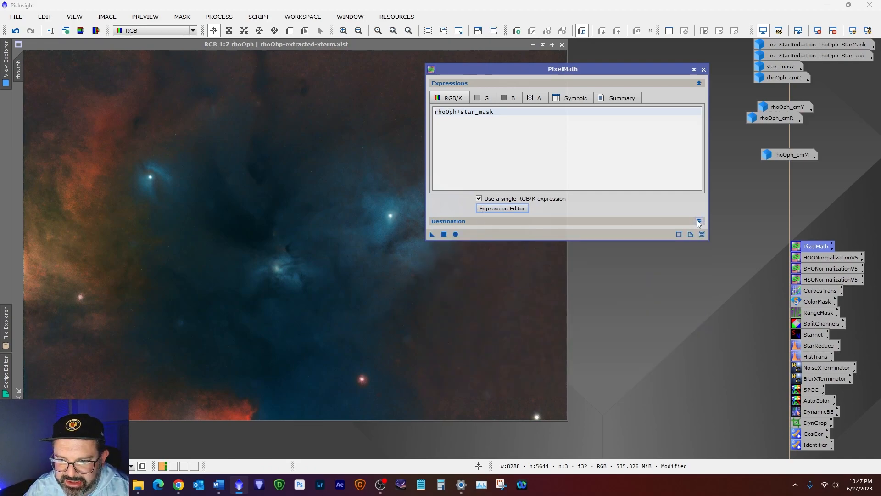
click(444, 233)
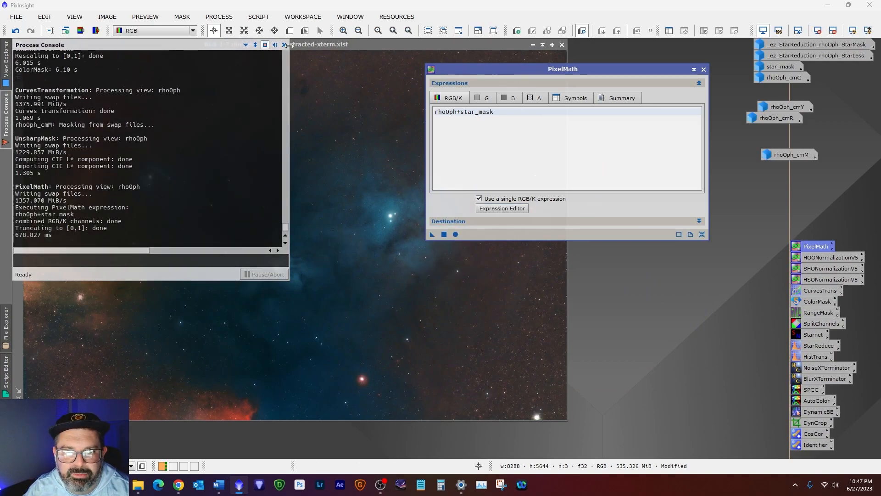
click(285, 45)
click(704, 69)
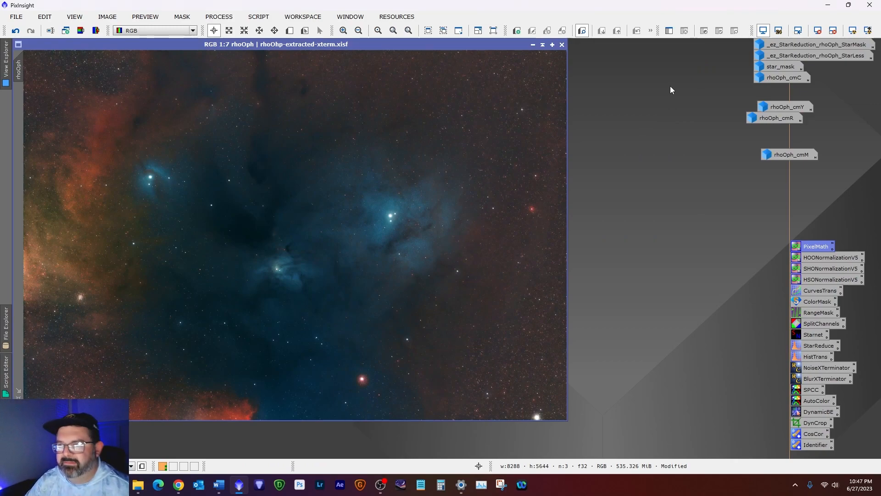
Save the rhoOph image as rhoOhp-processed.xisf in the preproc folder, in 32-bit IEEE 754 floating point format.
click(734, 226)
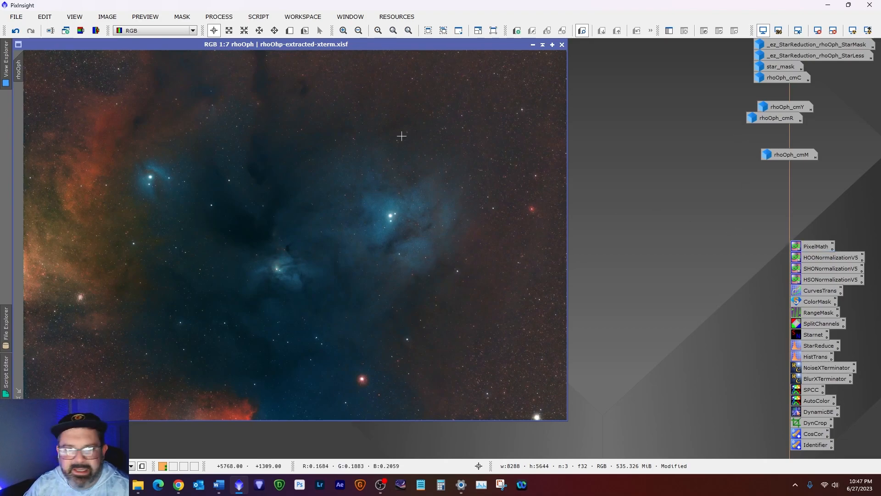
click(16, 19)
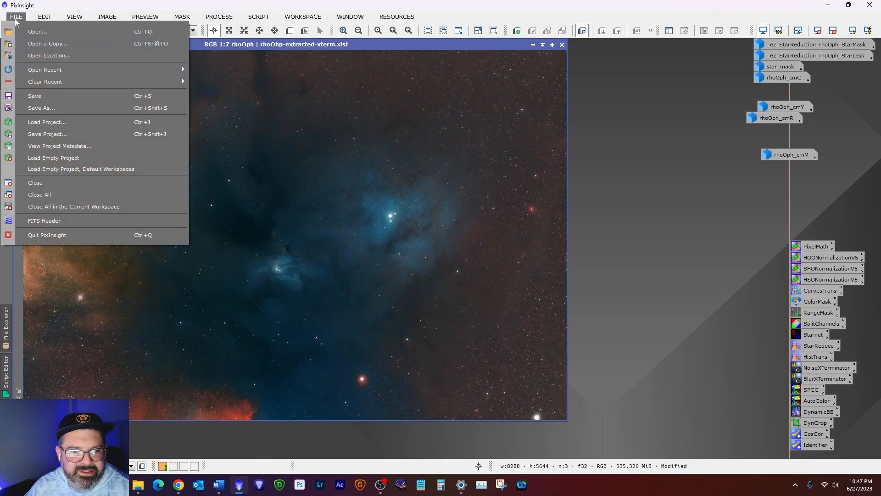
click(44, 109)
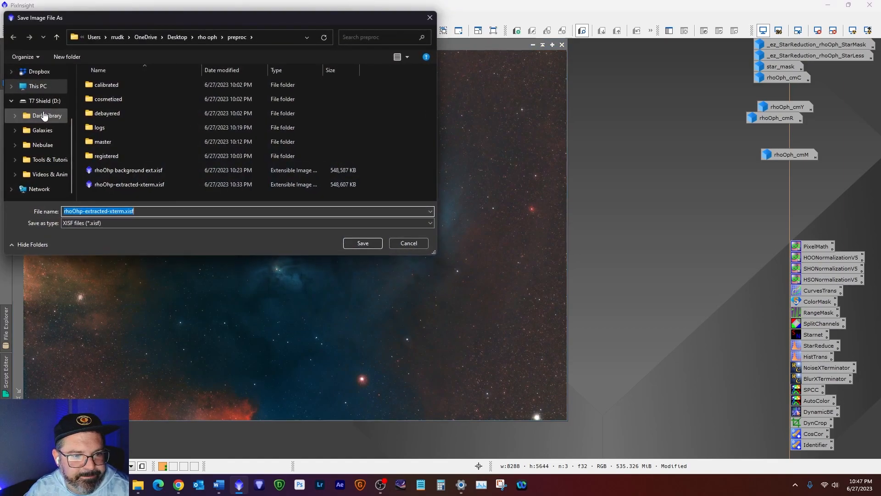
click(124, 212)
key(BackSpace)
key(BackSpace)
key(BackSpace)
key(BackSpace)
key(BackSpace)
key(BackSpace)
key(BackSpace)
key(BackSpace)
key(BackSpace)
key(BackSpace)
key(BackSpace)
key(BackSpace)
key(BackSpace)
key(BackSpace)
key(BackSpace)
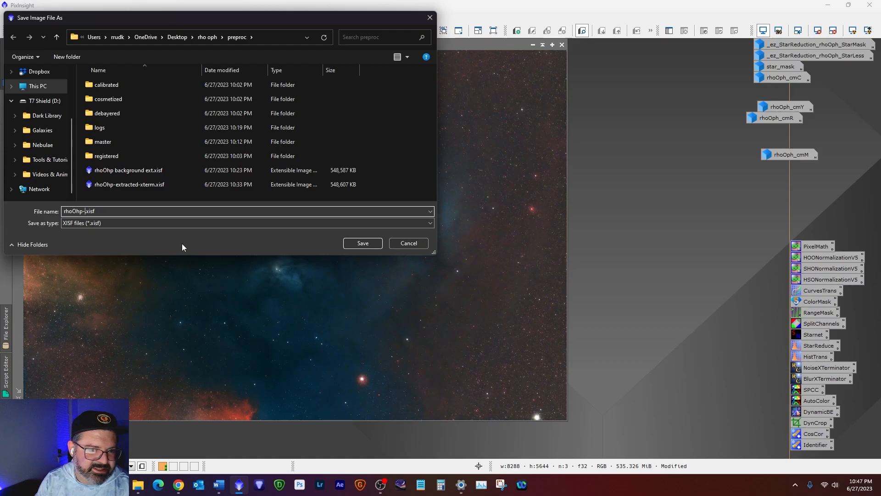
text(processed)
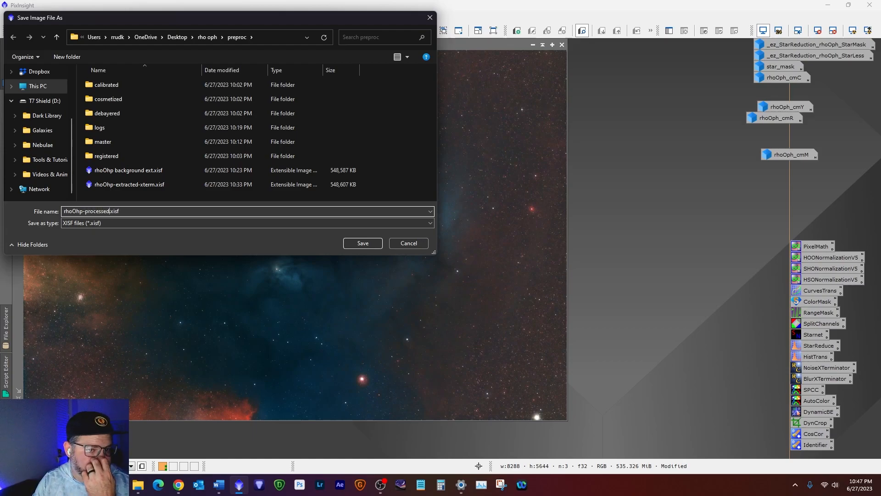
key(Return)
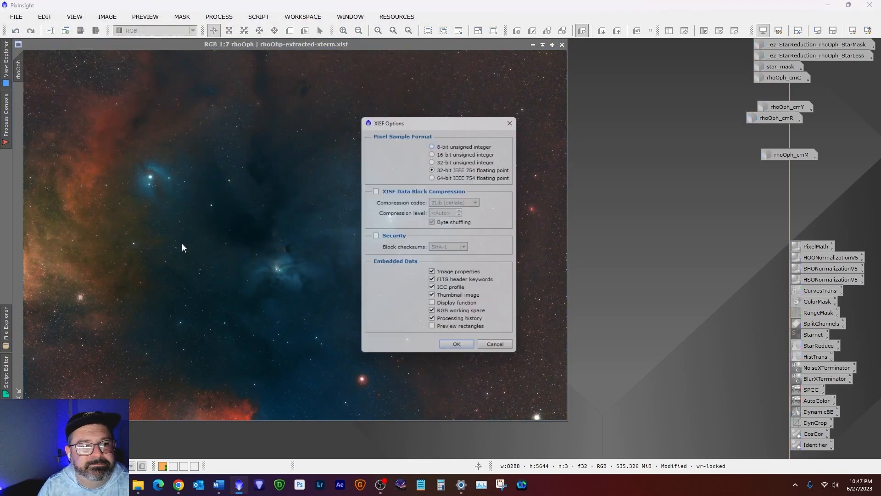
click(460, 351)
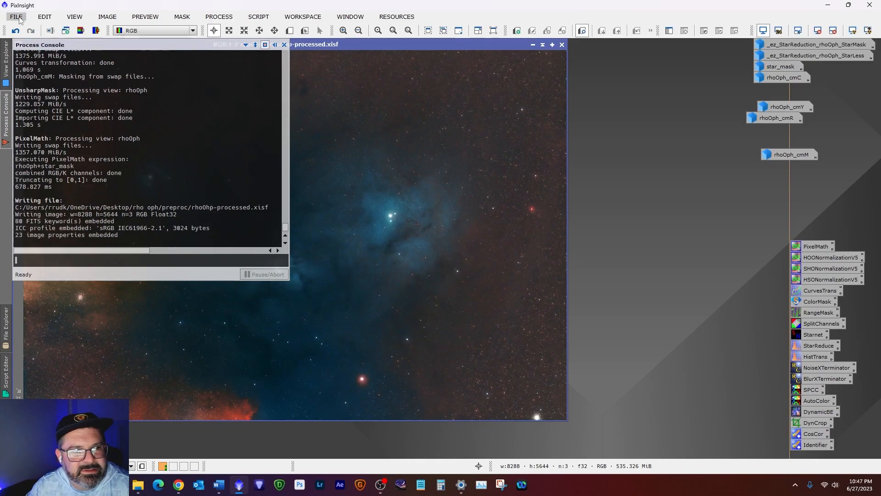
Save a TIFF copy of rhoOhp-processed as 16-bit unsigned integer without compression, and close the process console.
click(16, 16)
click(62, 108)
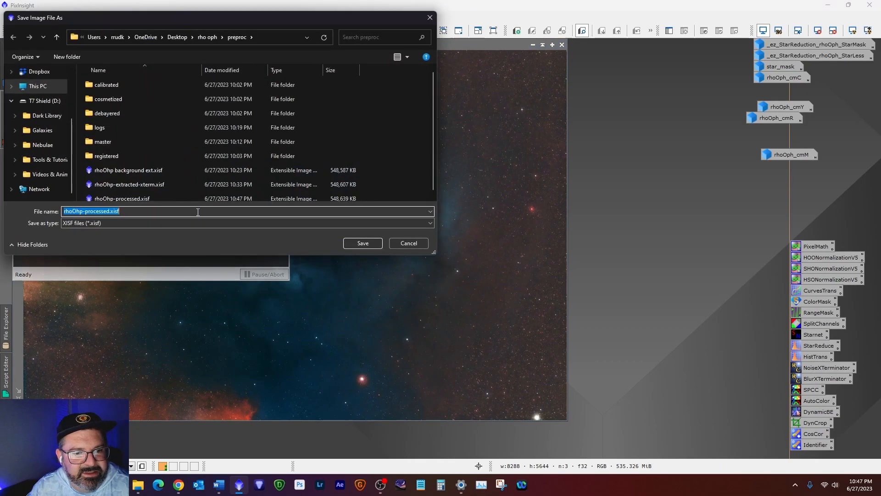
click(194, 223)
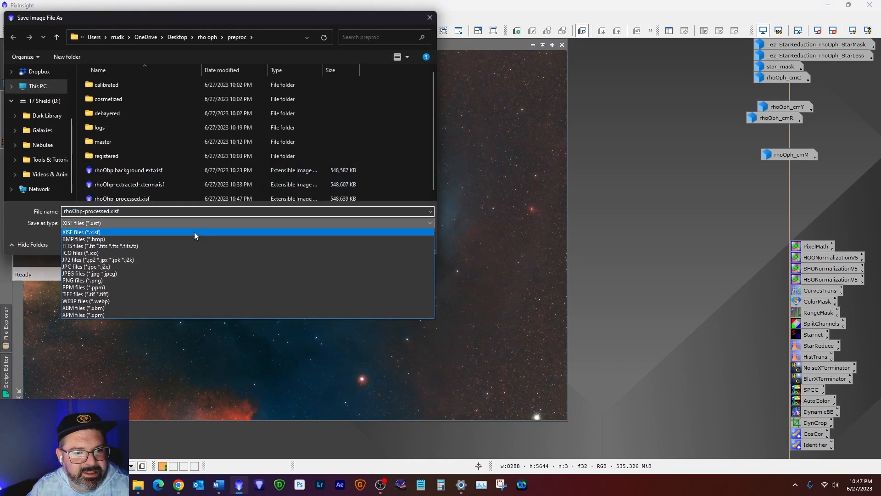
click(189, 293)
click(352, 245)
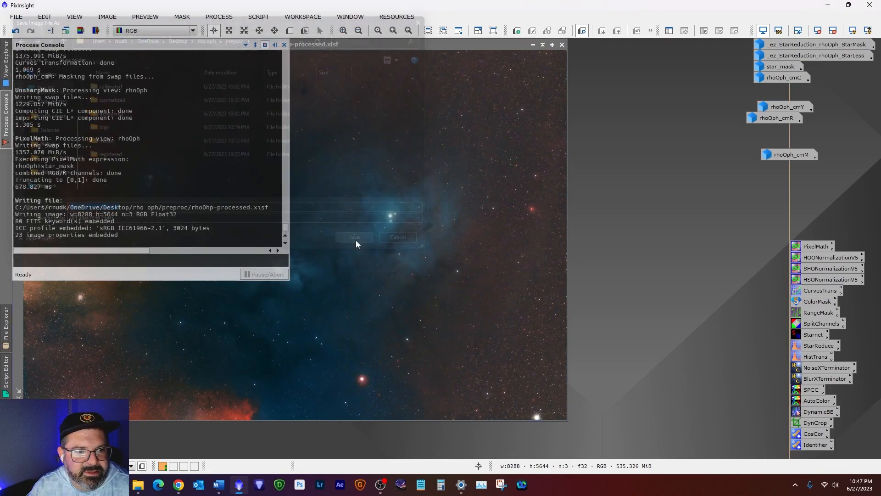
click(339, 103)
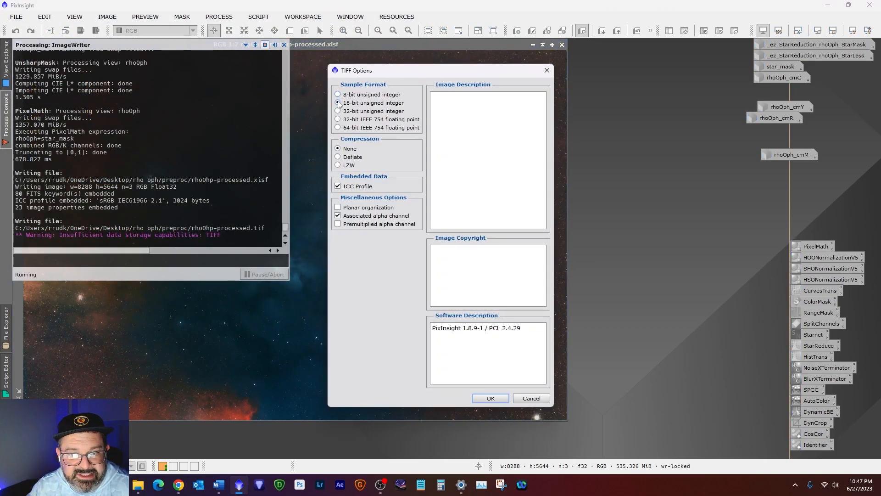
click(490, 398)
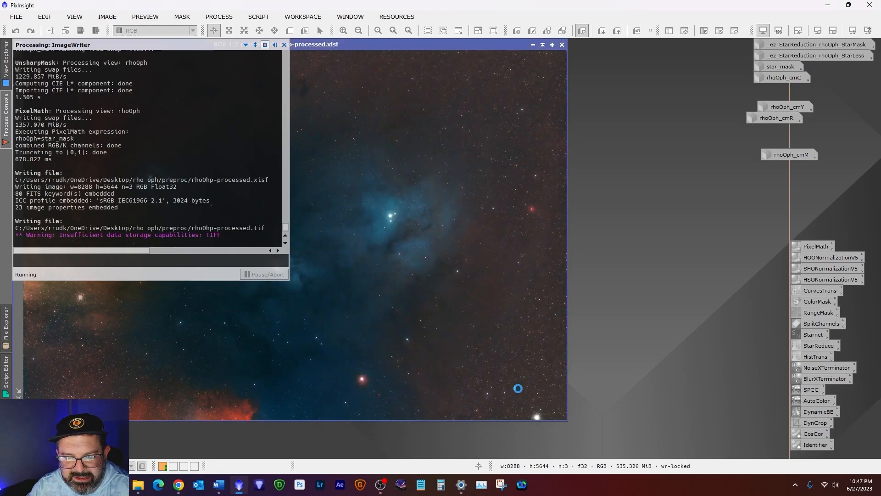
click(284, 44)
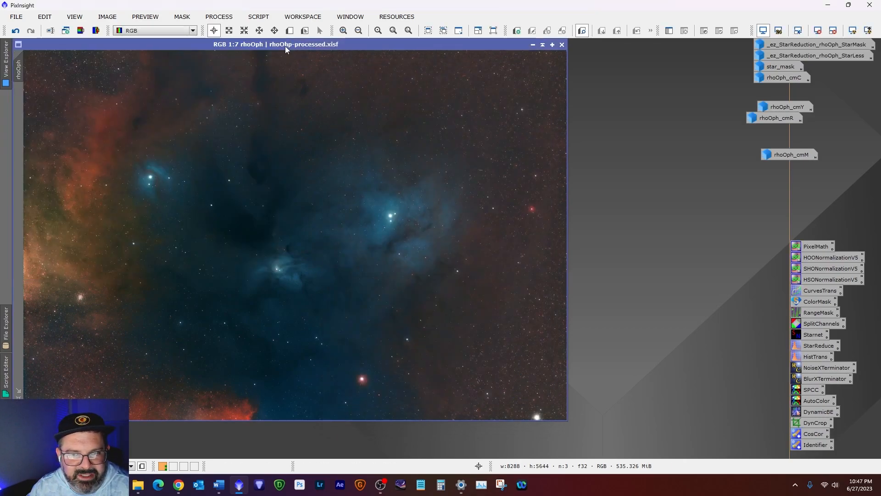
Switch to File Explorer and move the four rhoOhp image files from the preproc folder up into the rho oph folder.
click(826, 6)
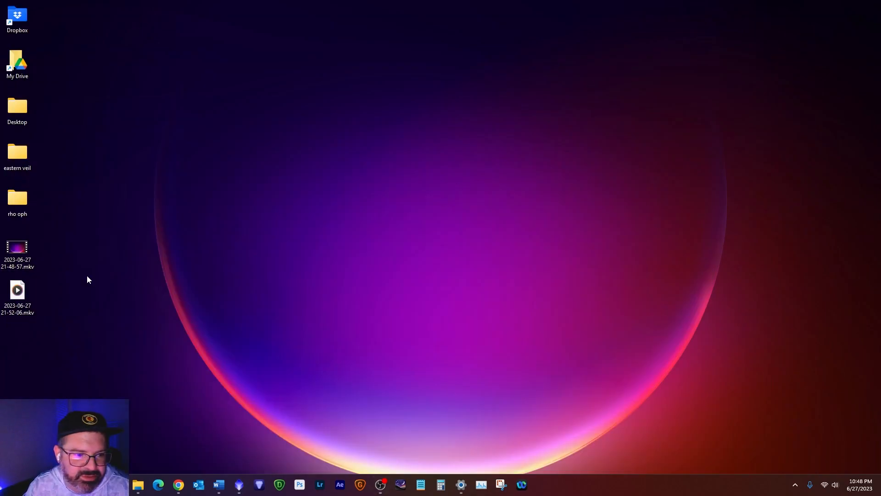
double_click(17, 199)
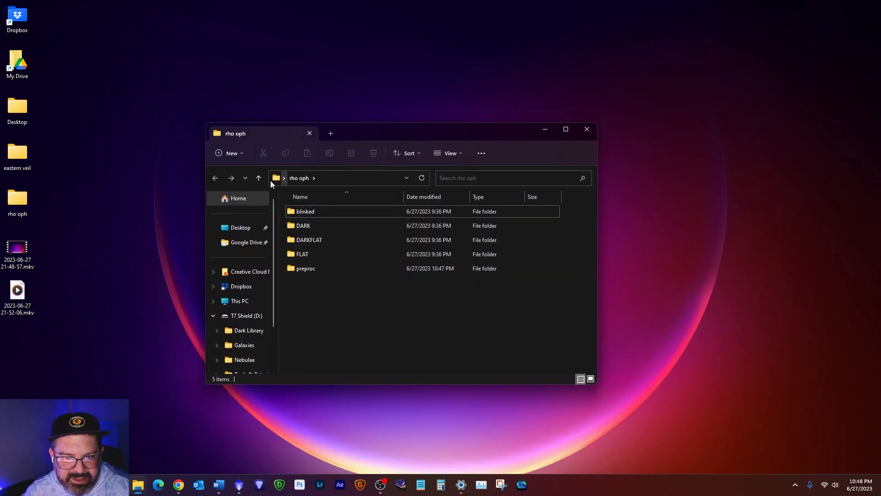
double_click(307, 266)
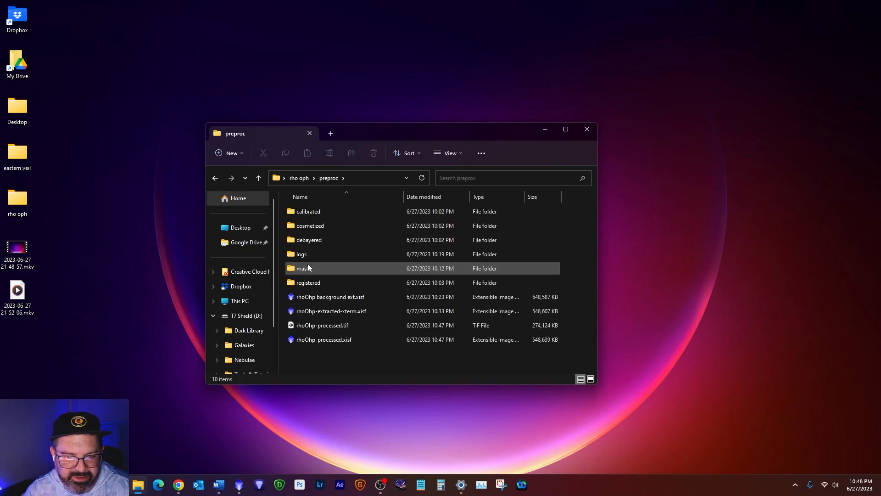
click(325, 296)
shift+click(335, 340)
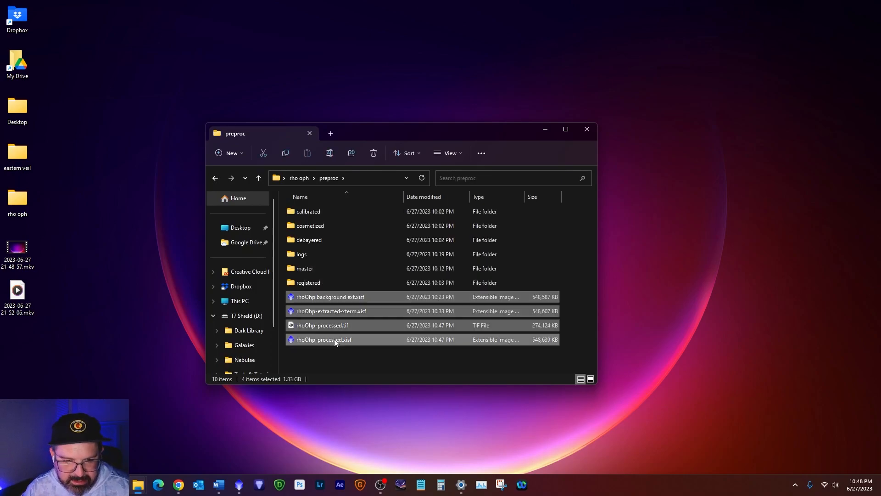
click(258, 178)
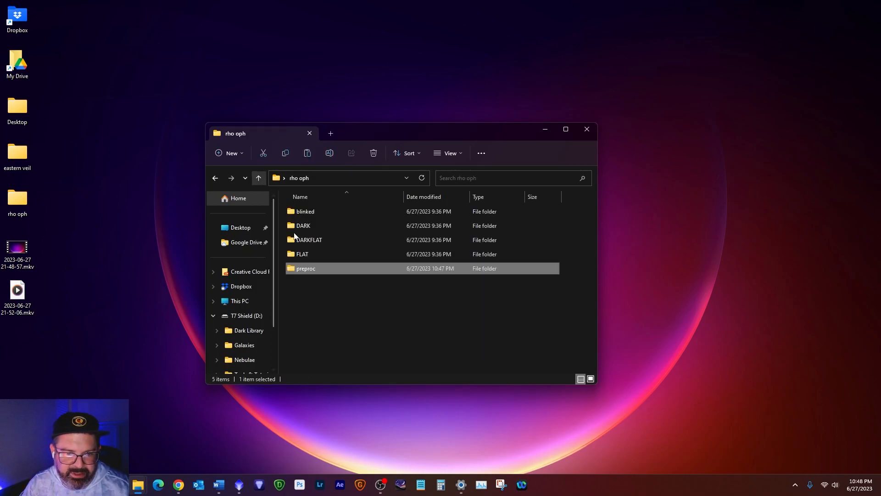
key(ctrl+v)
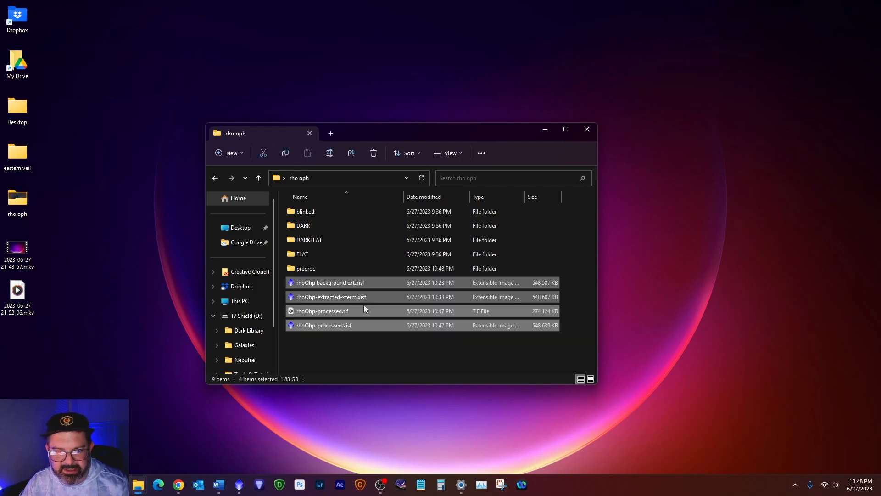
click(375, 335)
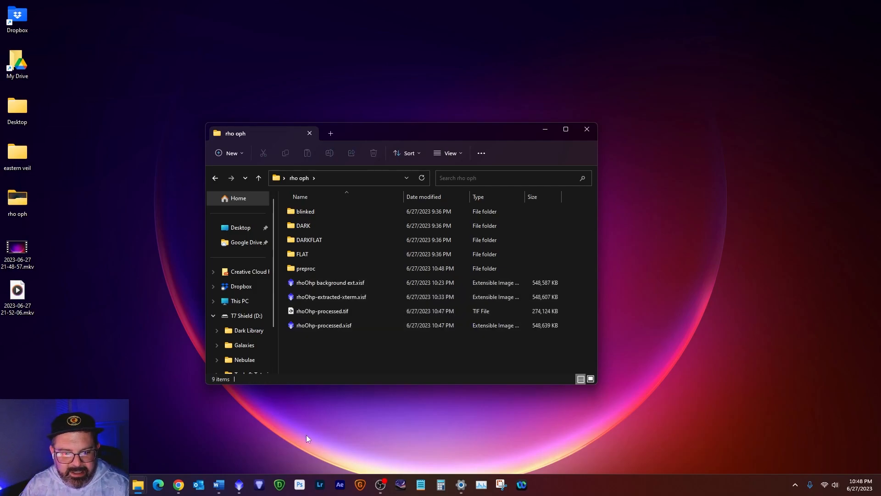
drag(409, 135, 880, 161)
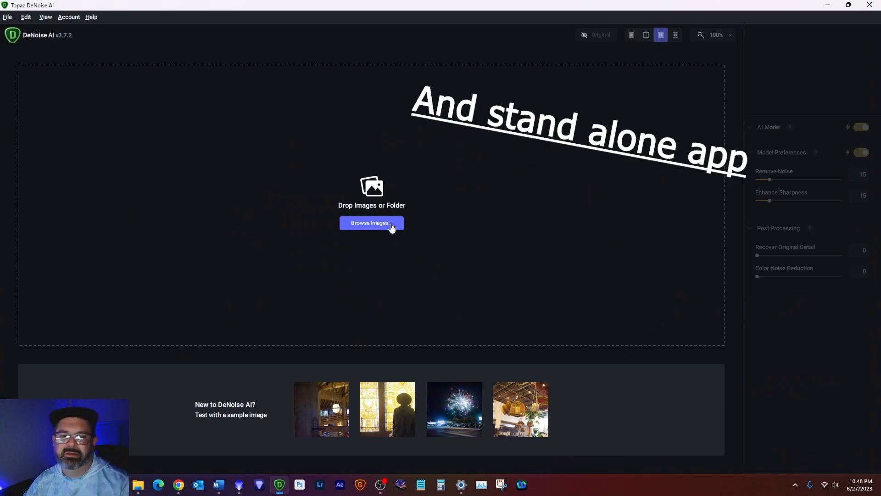
Open rhoOhp-processed.tif from the desktop's rho oph folder in Topaz DeNoise AI.
click(391, 226)
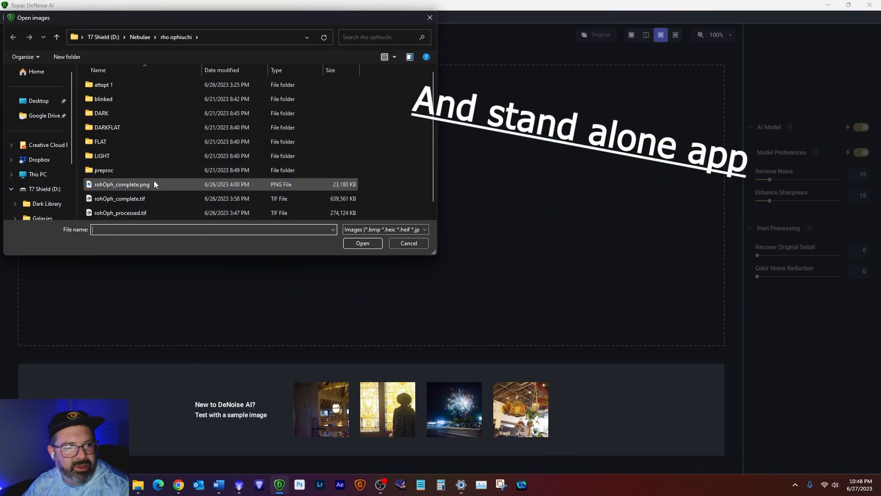
click(24, 105)
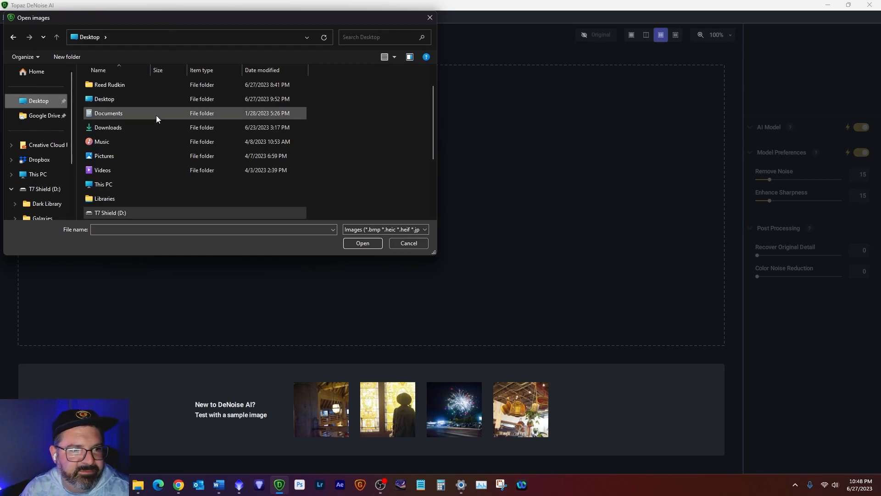
double_click(127, 99)
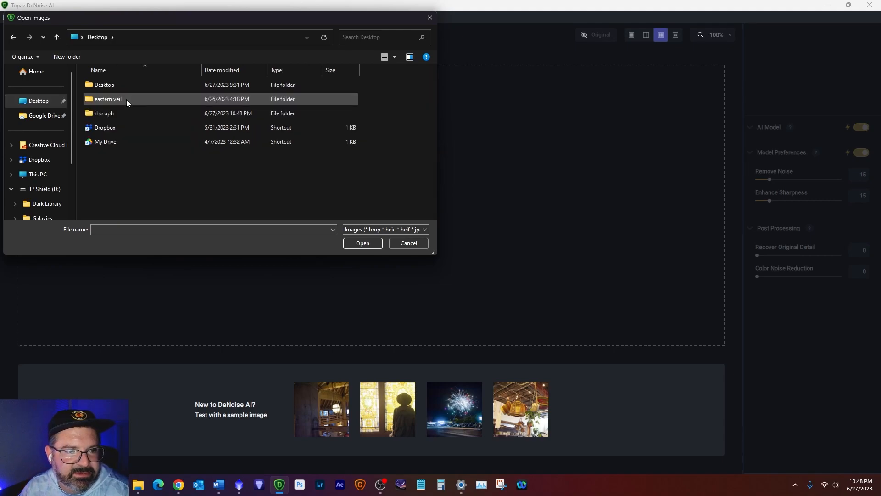
double_click(134, 114)
double_click(145, 156)
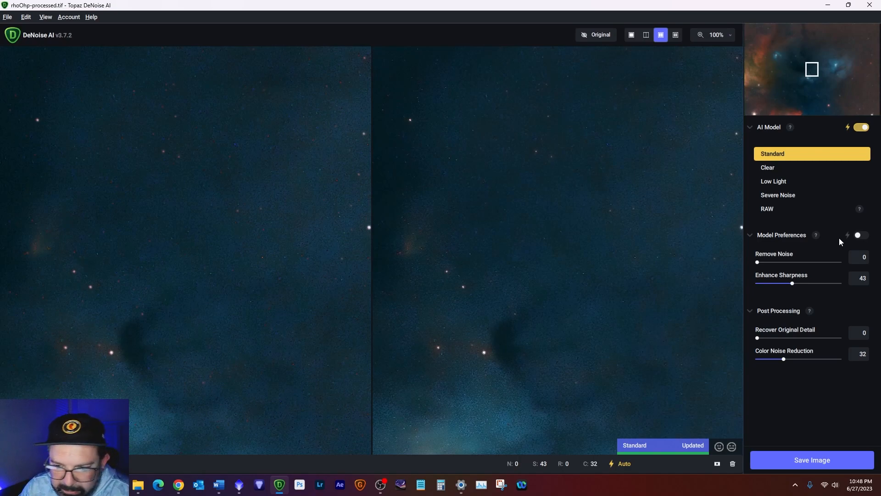
Set the post-processing values to Color Noise Reduction 57 and Recover Original Detail 9.
drag(784, 359, 820, 362)
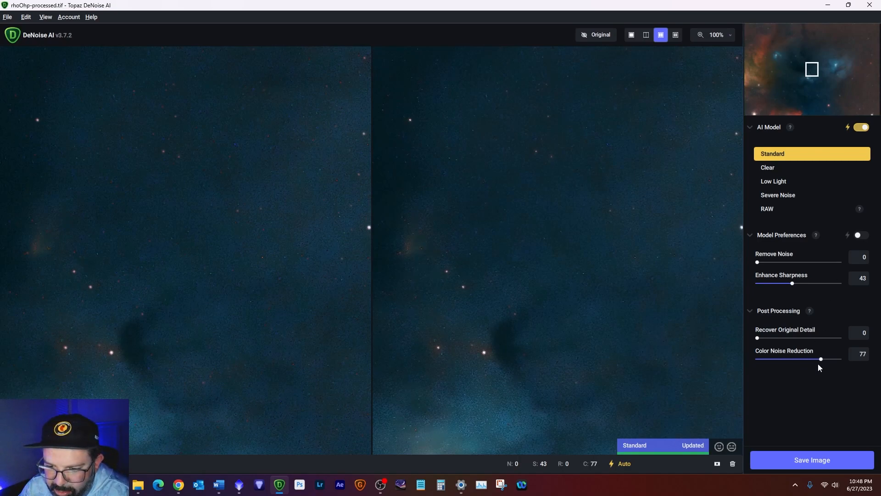
drag(821, 360, 805, 362)
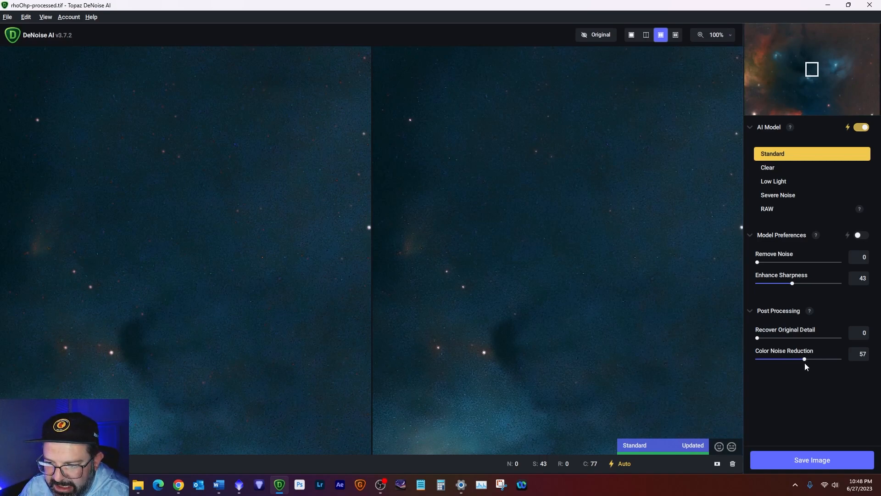
drag(759, 338, 765, 338)
Set the Standard model's preferences to Enhance Sharpness 56 and Remove Noise 15.
drag(796, 284, 803, 283)
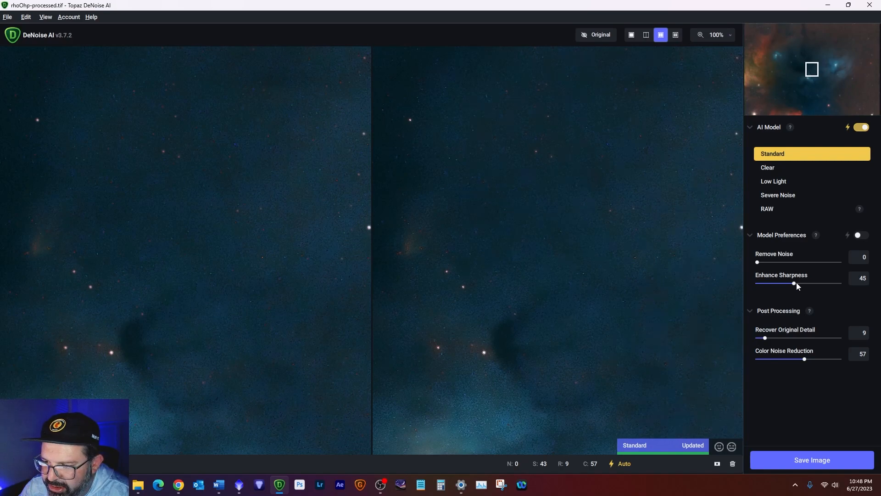
drag(764, 262, 784, 262)
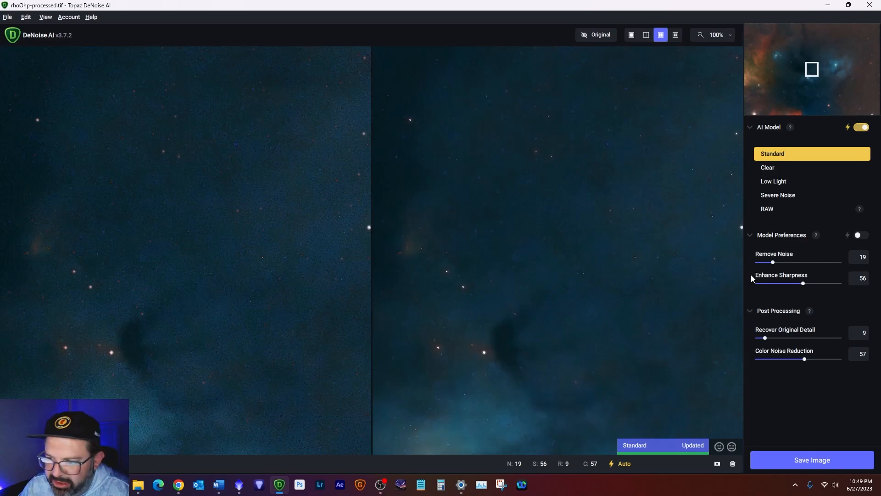
drag(774, 263, 770, 262)
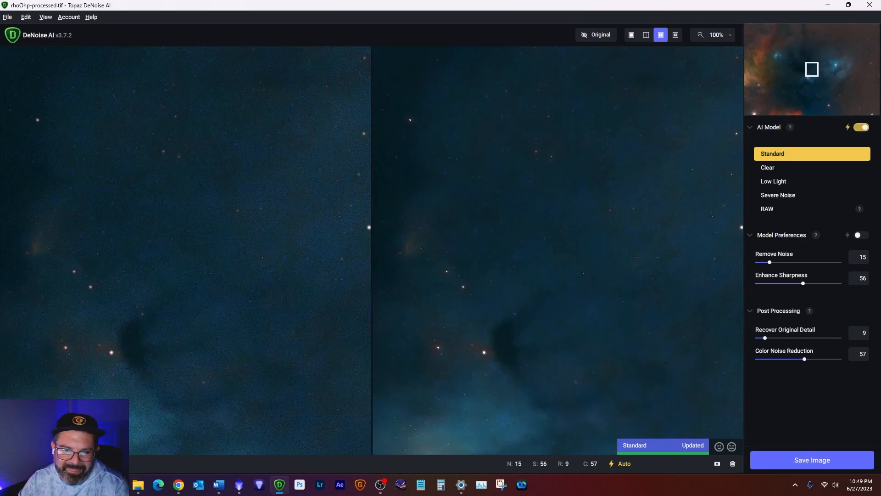
Save the denoised image as rhoOhp-processed-topax in the source directory and minimise DeNoise AI.
drag(625, 339, 484, 297)
drag(655, 273, 410, 384)
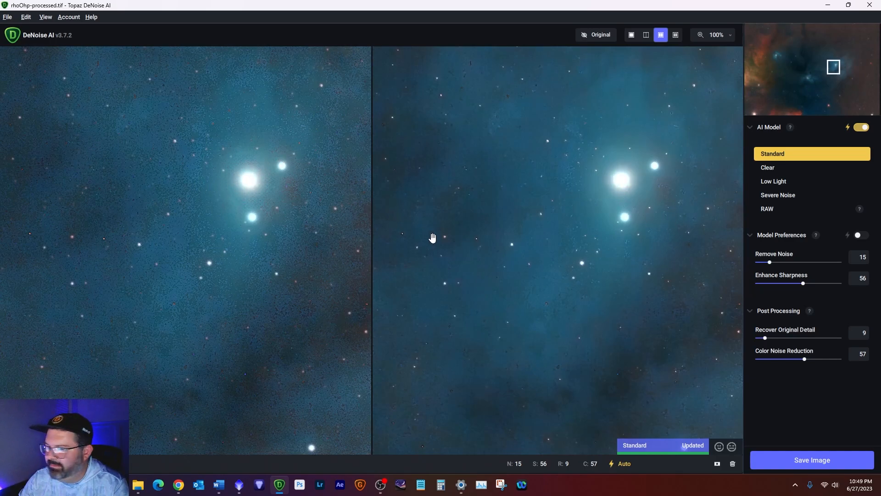
click(819, 461)
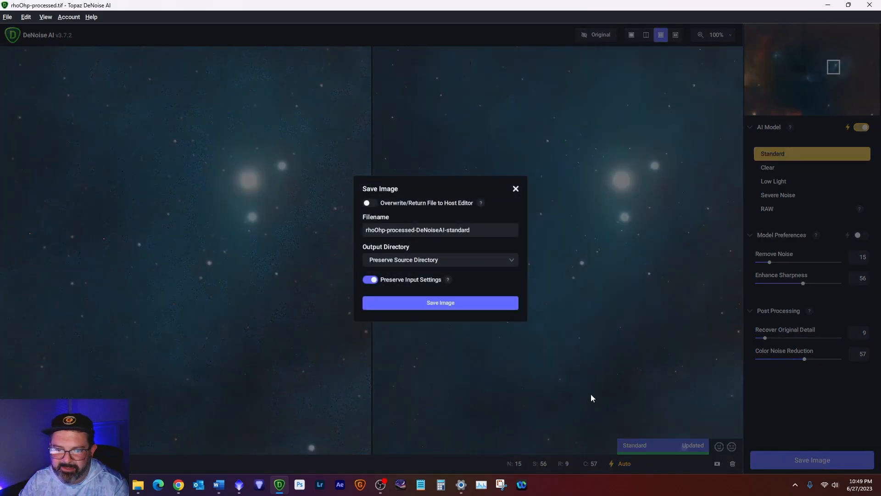
drag(471, 230, 418, 233)
text(topax)
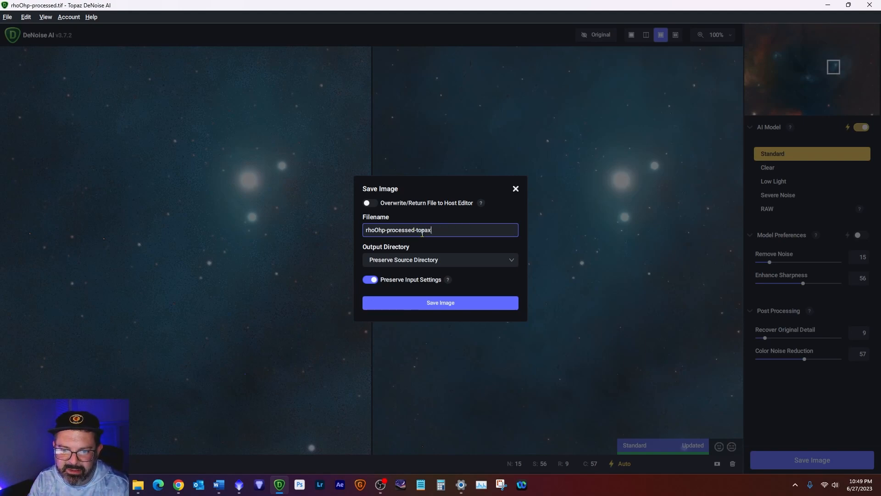
key(Return)
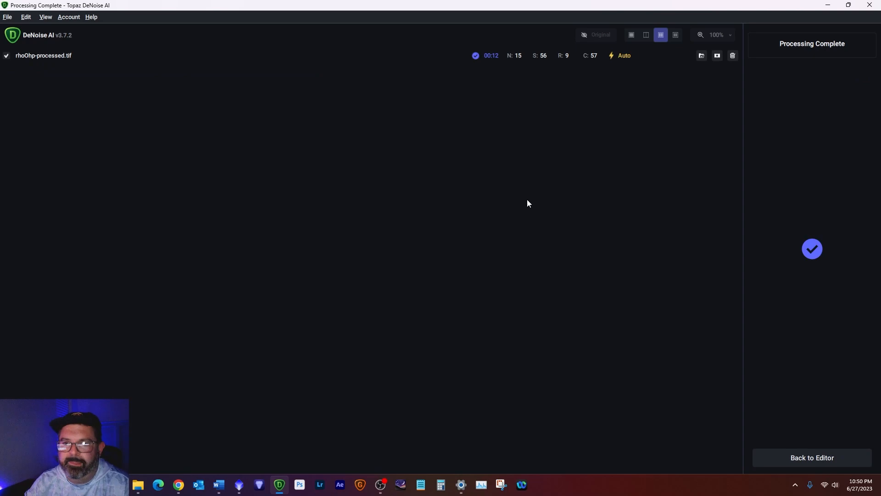
click(828, 5)
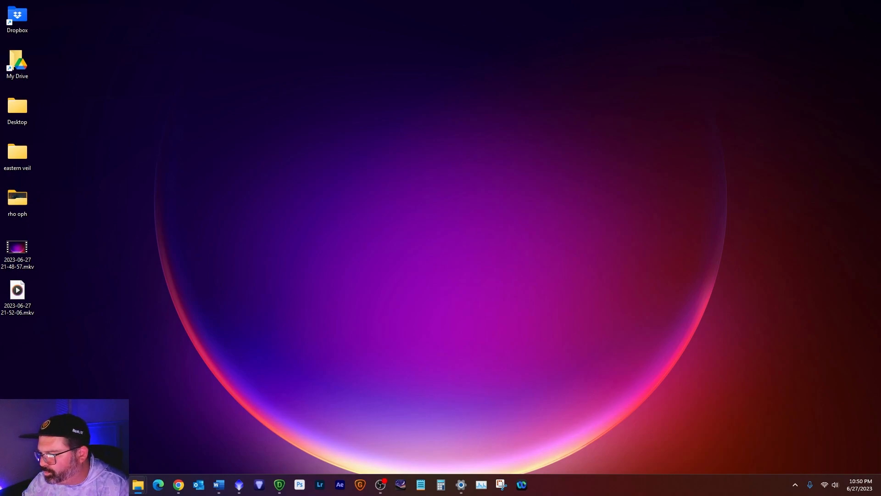
Switch to Photoshop and open the Camera Raw Filter's Basic adjustments for rhoOhp-processed-topaz.tif.
mouse_move(213, 486)
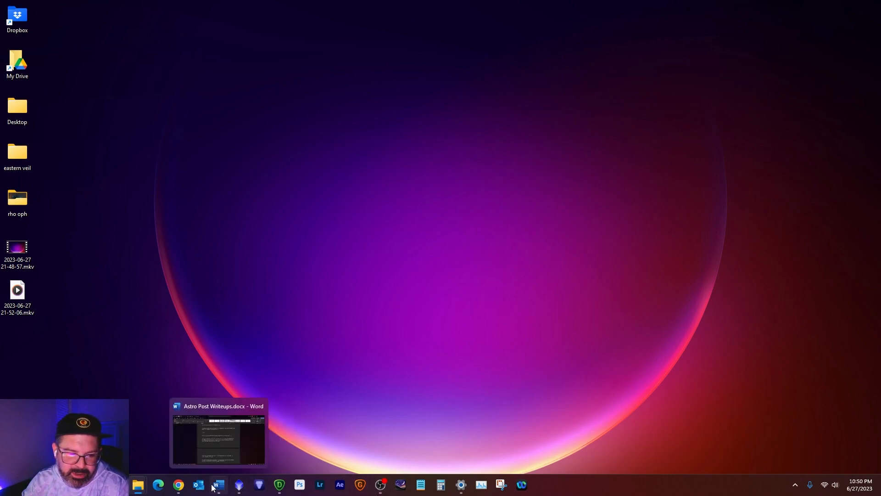
click(299, 485)
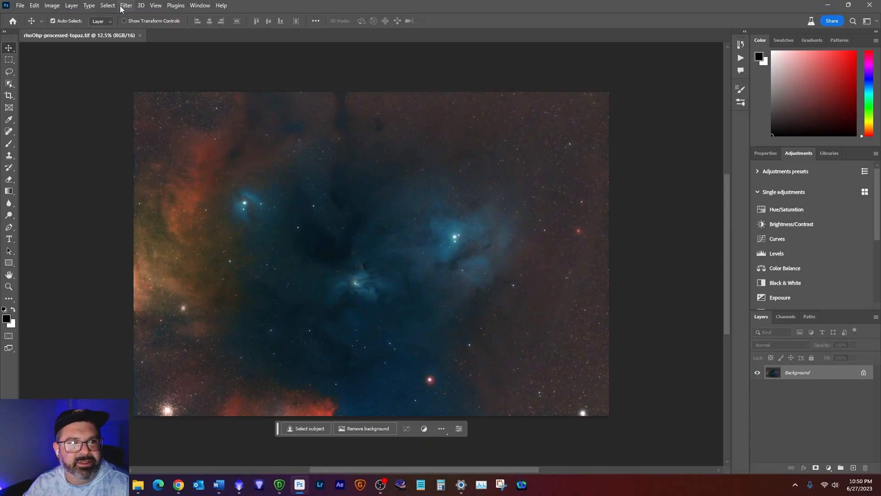
click(125, 5)
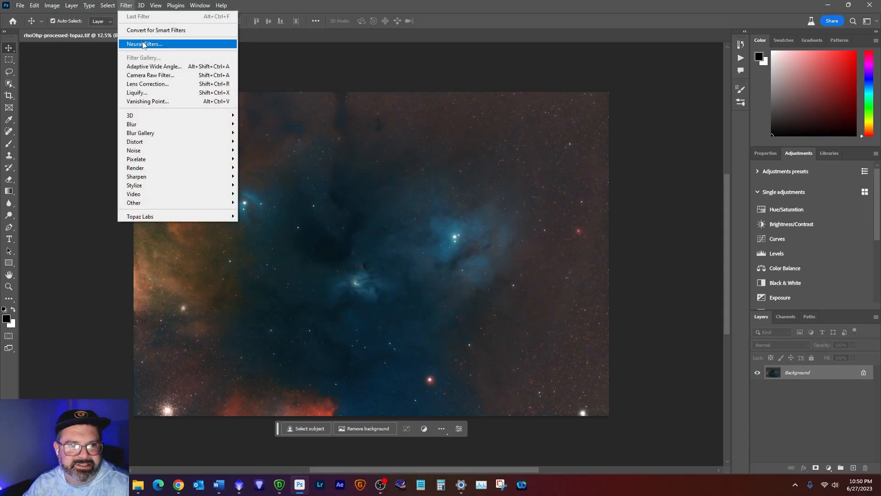
click(164, 75)
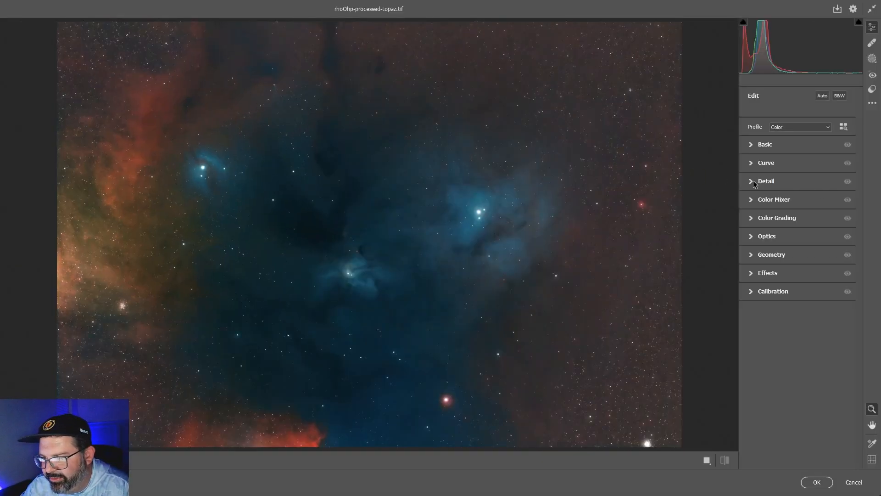
click(752, 147)
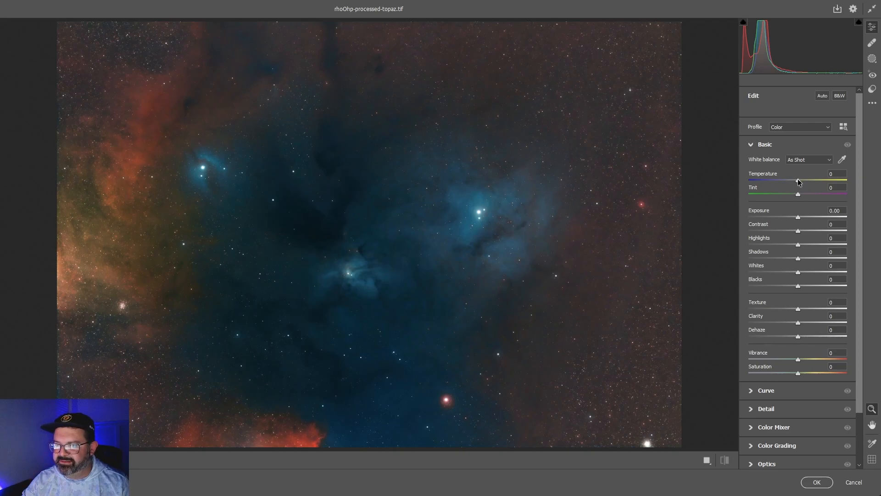
Set the image's Exposure to +1.05 and Contrast to +37 in the Camera Raw Filter.
drag(798, 217, 809, 216)
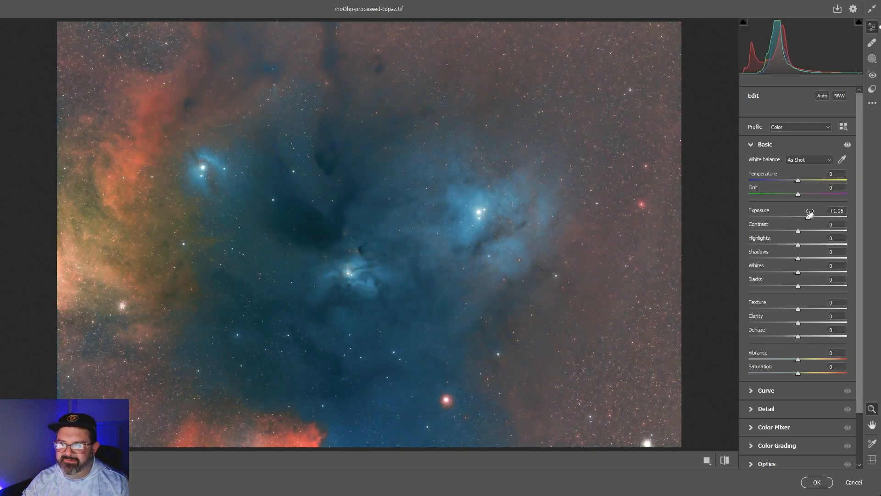
drag(798, 231, 821, 233)
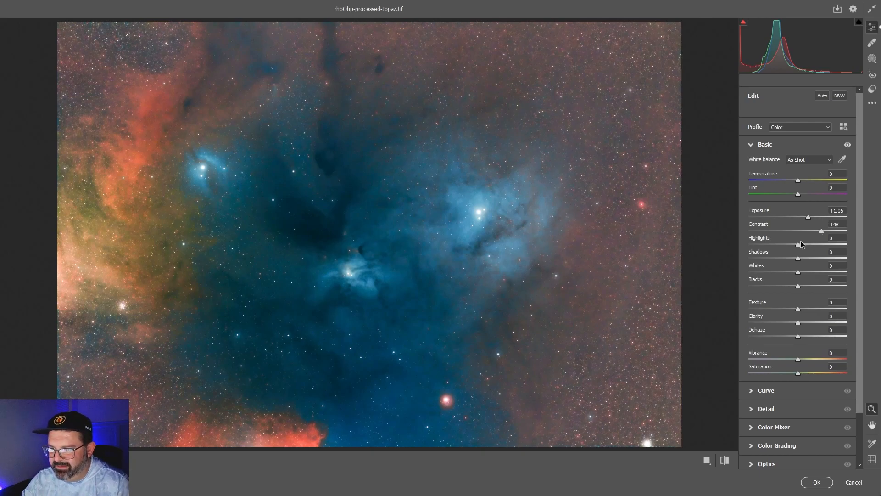
drag(821, 233, 816, 230)
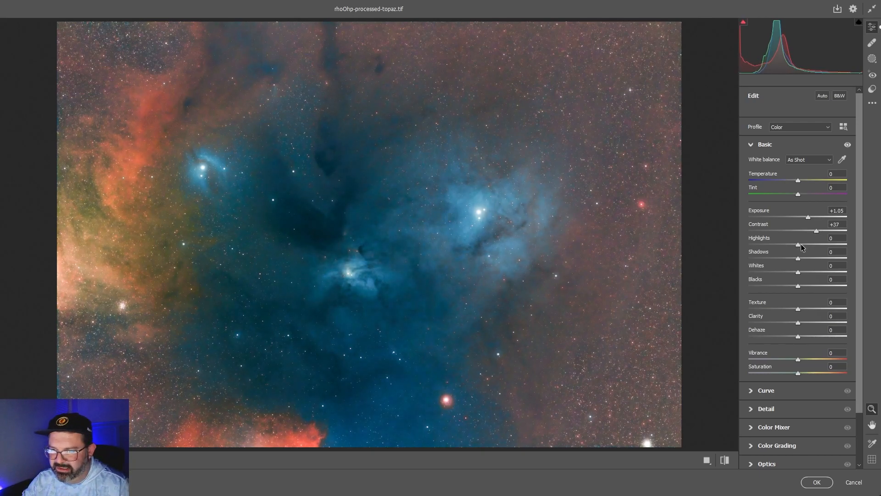
Set the tonal values to Highlights -100, Shadows +100, Whites -100 and Blacks -40.
drag(798, 245, 732, 225)
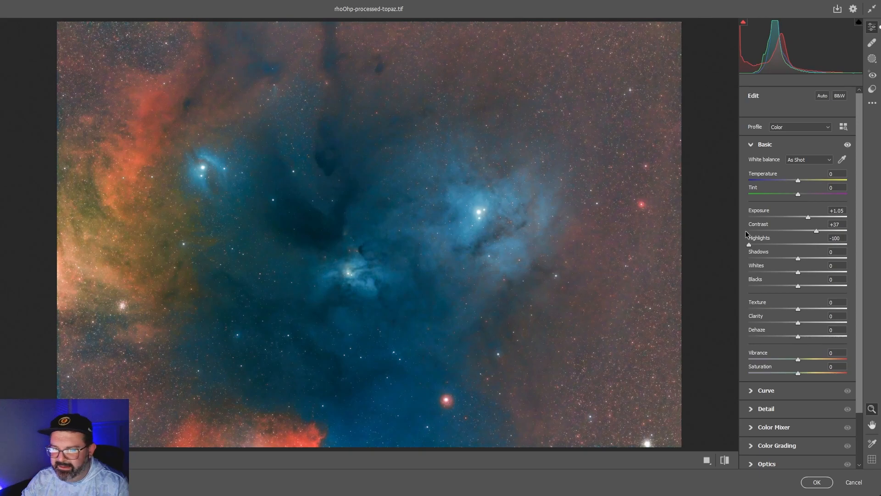
drag(797, 260, 848, 258)
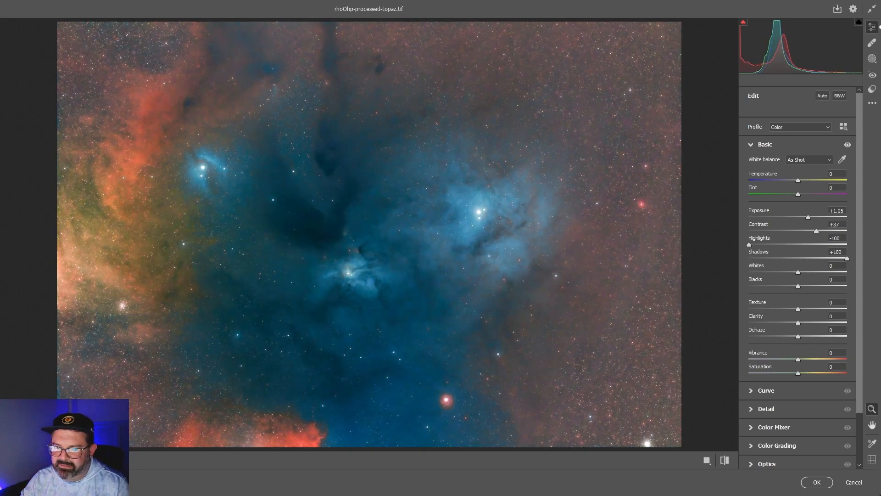
drag(799, 272, 711, 269)
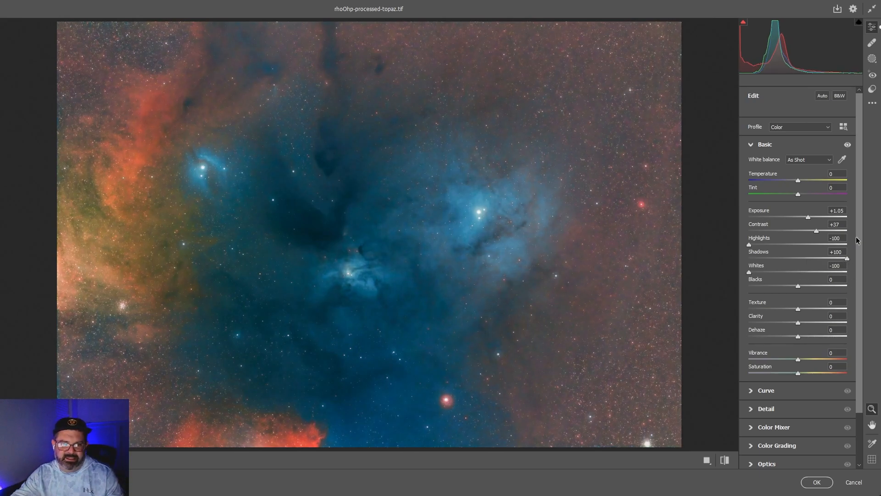
drag(798, 288, 775, 286)
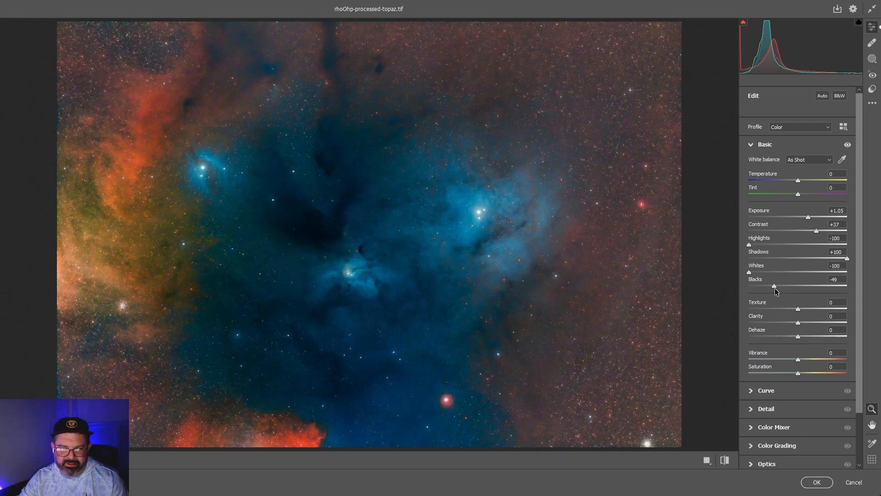
drag(774, 287, 853, 319)
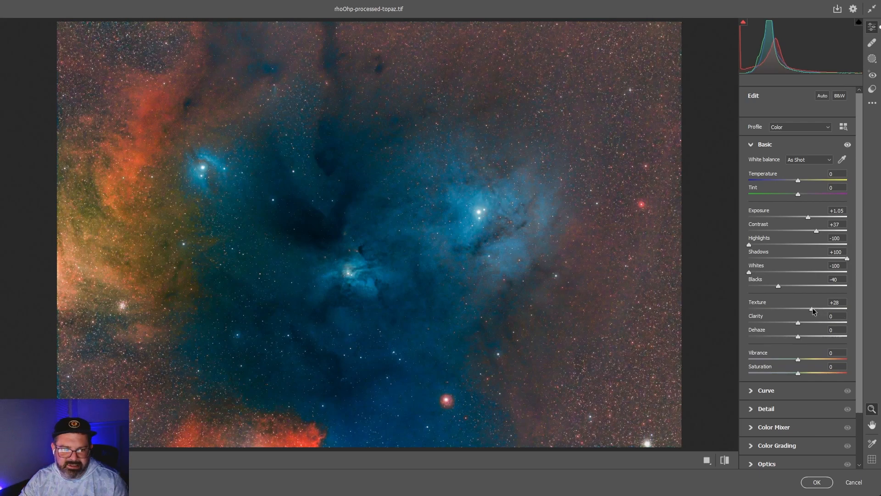
Set Texture to +10, Clarity to +16, Dehaze to +9 and Vibrance to +8.
mouse_move(805, 306)
mouse_down()
mouse_move(796, 304)
mouse_move(802, 311)
mouse_up()
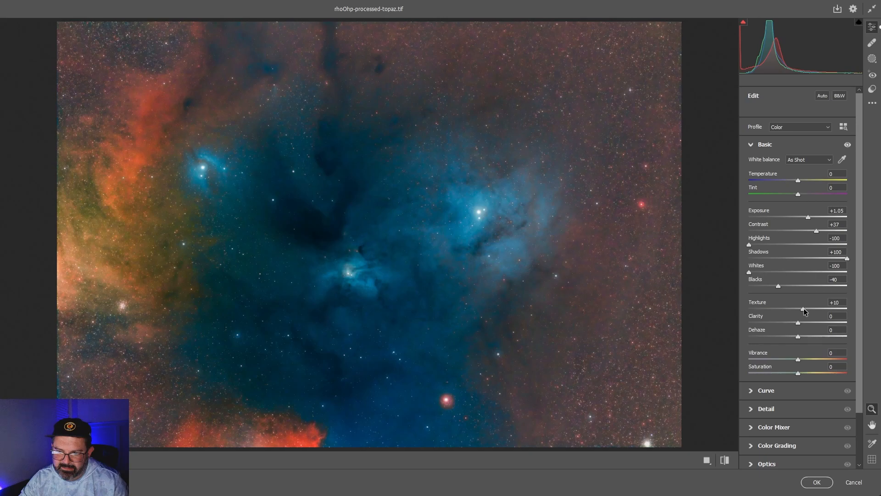
mouse_move(798, 324)
mouse_down()
mouse_move(806, 321)
mouse_move(800, 336)
mouse_up()
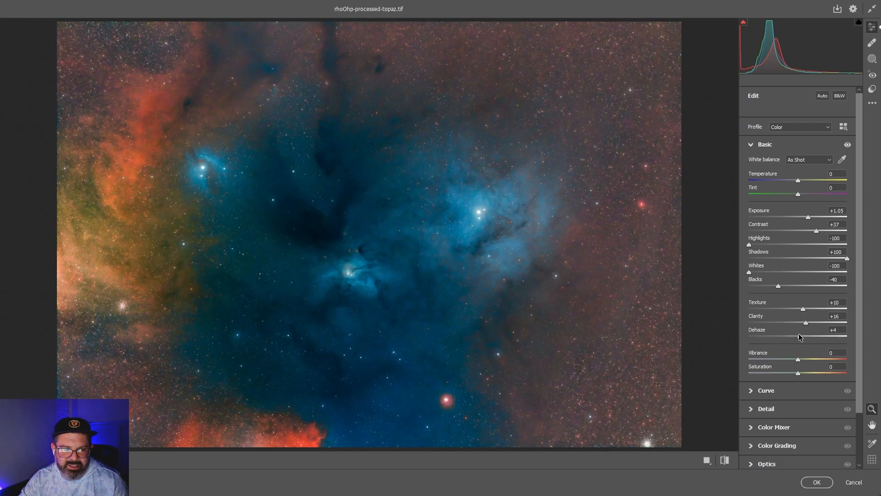
drag(799, 337, 801, 341)
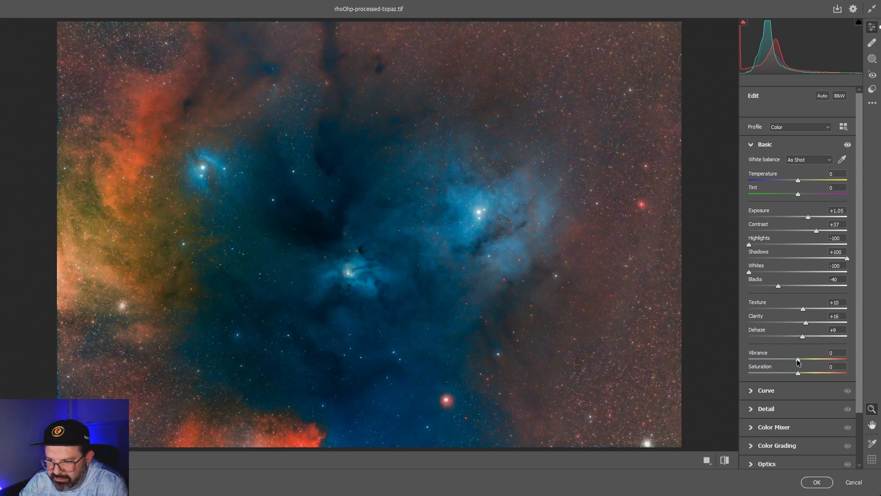
drag(797, 362, 803, 364)
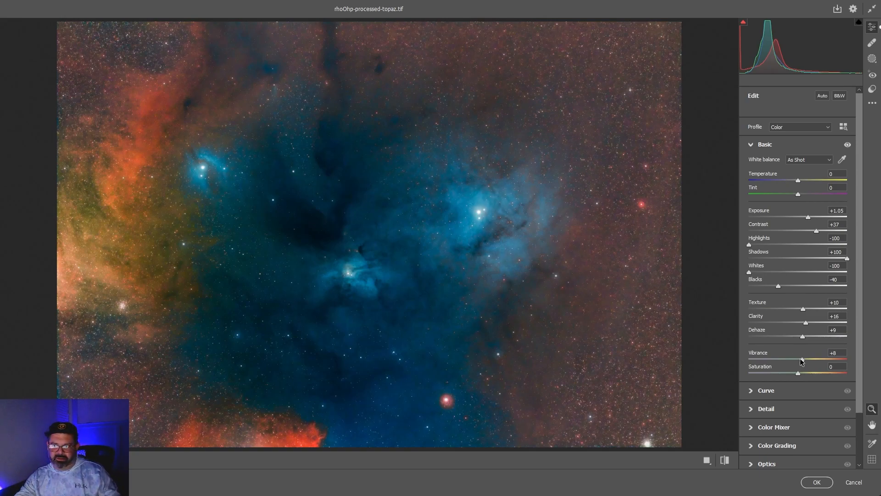
Set Texture, Clarity and Dehaze each to exactly +8.
click(836, 303)
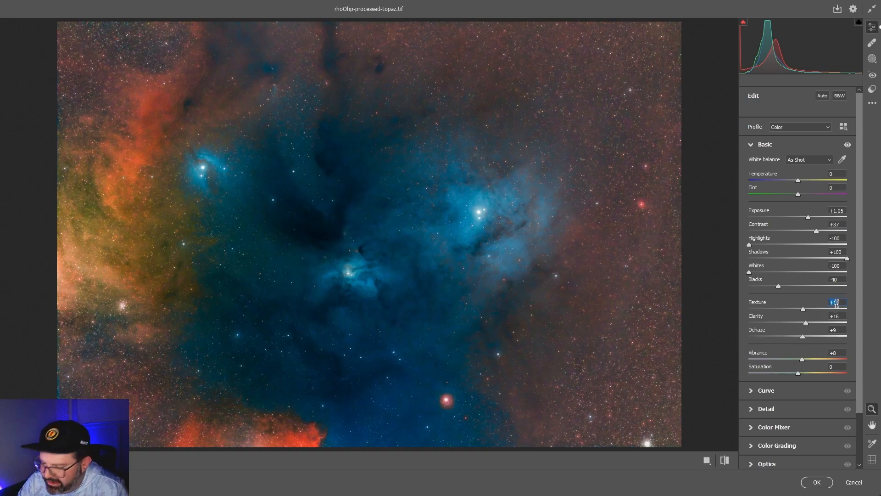
text(8)
key(Return)
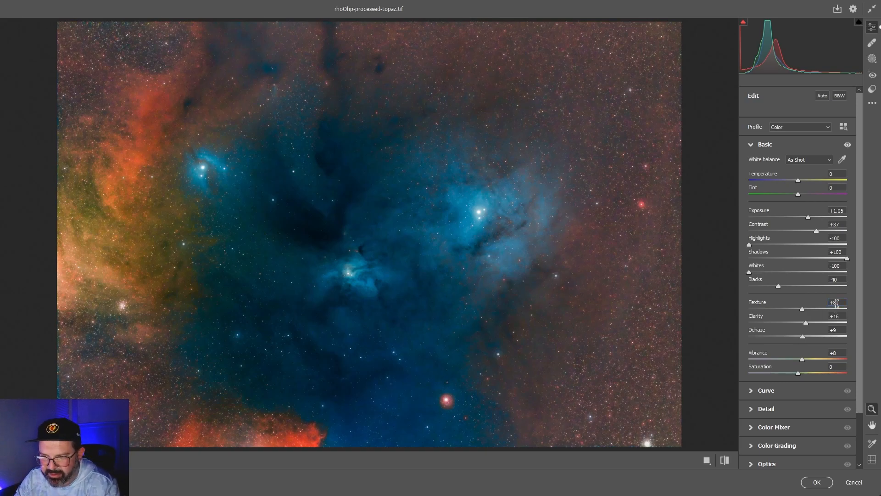
key(Tab)
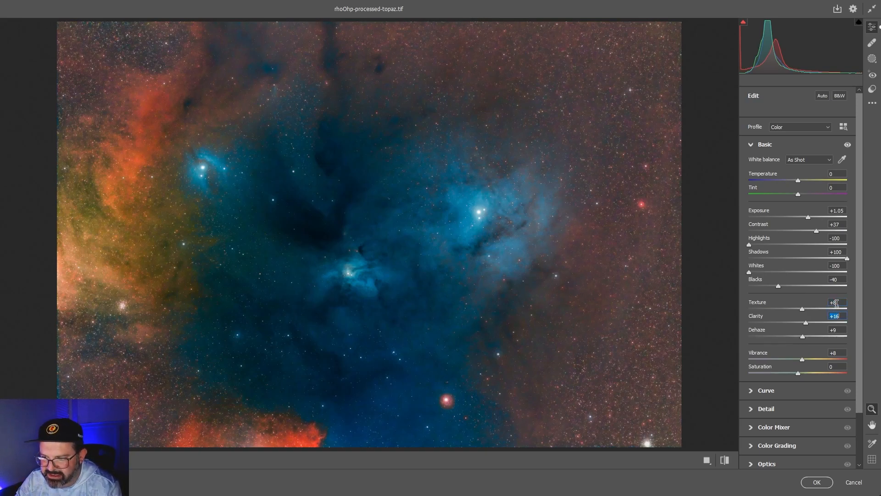
text(8)
key(Tab)
text(8)
key(Tab)
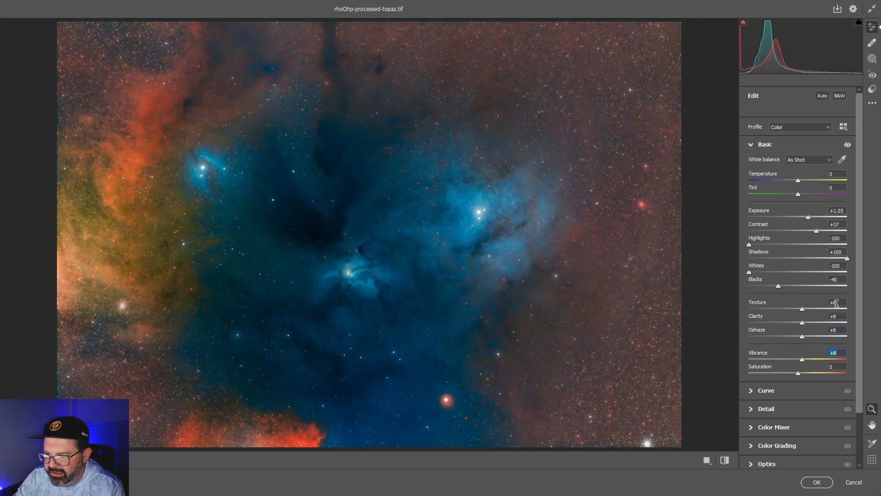
click(807, 333)
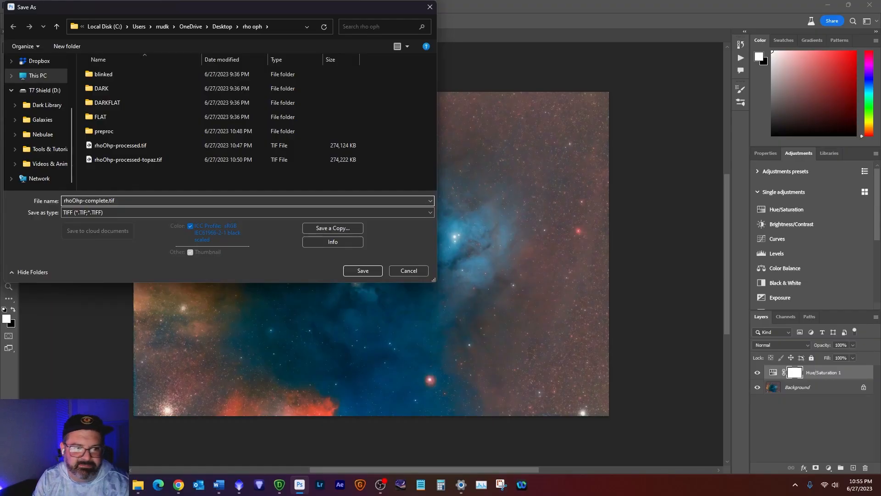
Save the layered image as rhoOhp-complete.tif in the rho oph folder with no image compression and RLE layer compression.
key(Return)
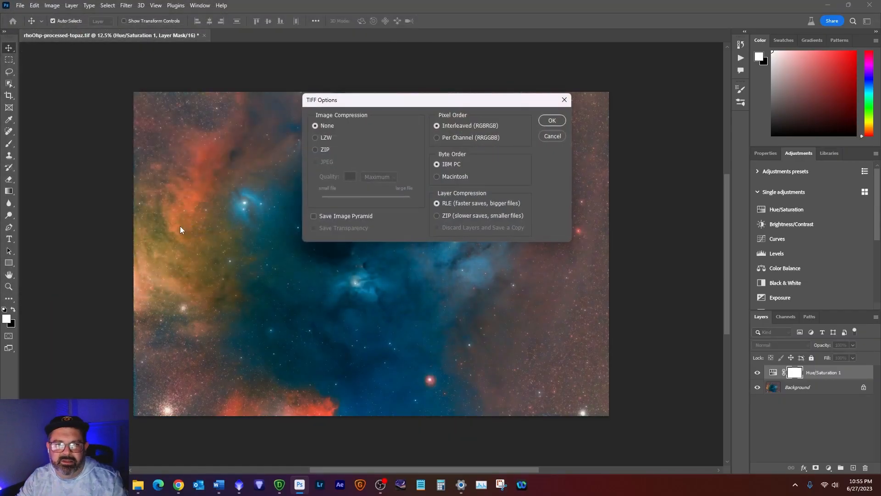
click(561, 120)
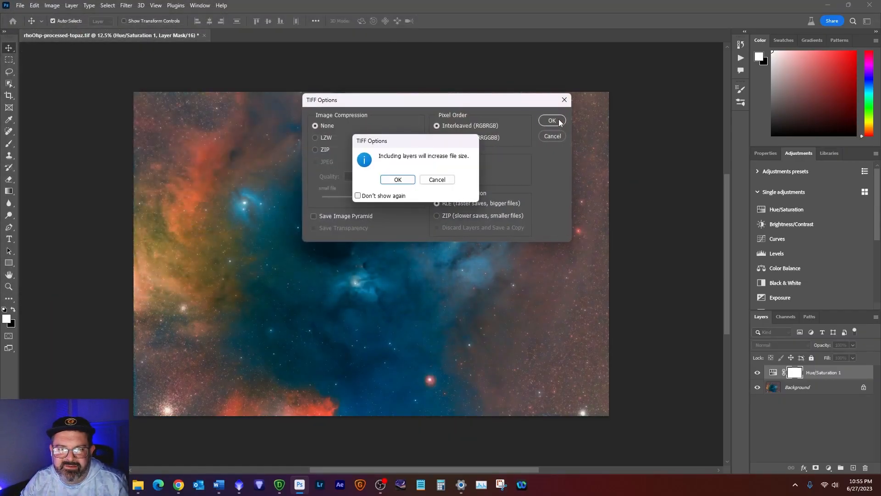
click(394, 180)
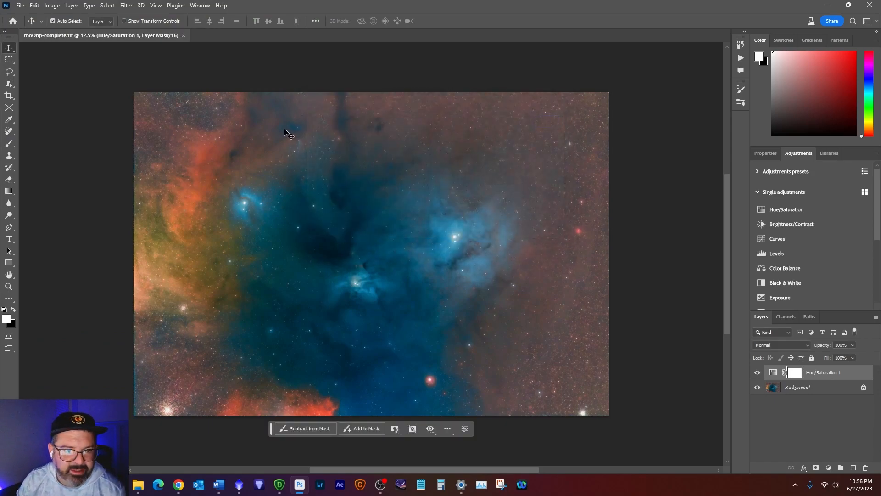
Quick-export the image as rhoOhp-complete.png into the desktop's rho oph folder.
click(21, 5)
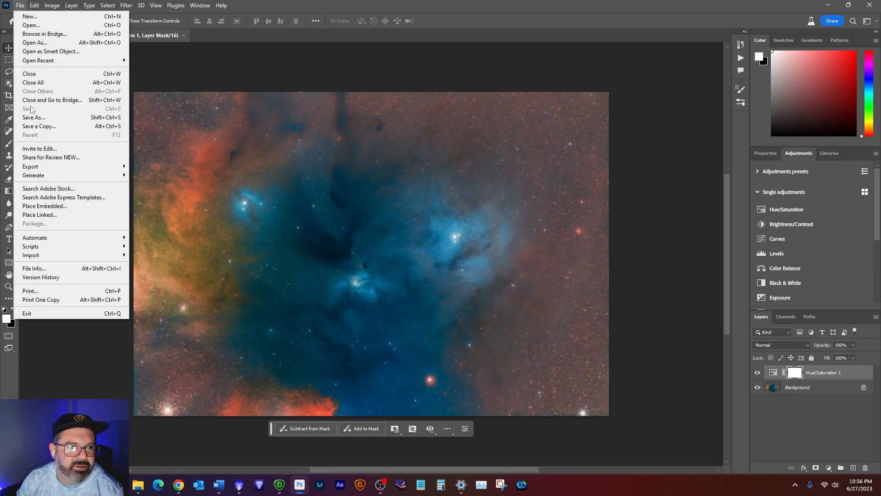
mouse_move(94, 168)
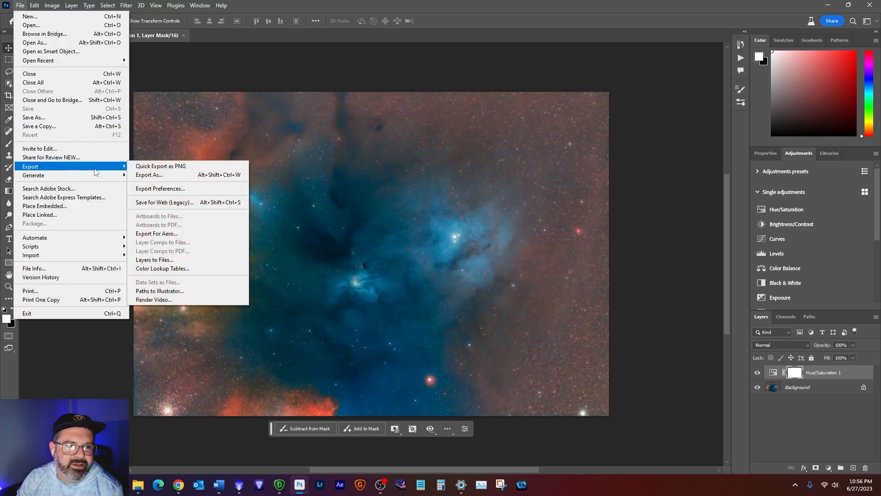
click(184, 166)
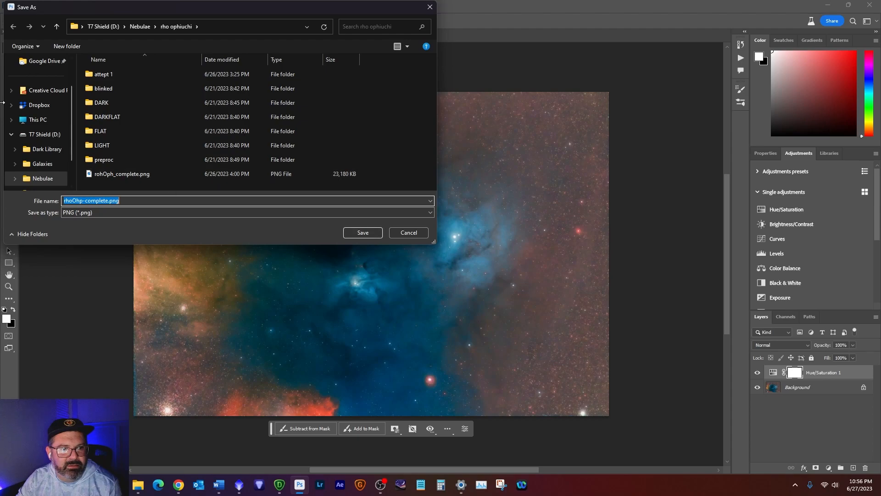
scroll(25, 104, up, 1)
click(34, 91)
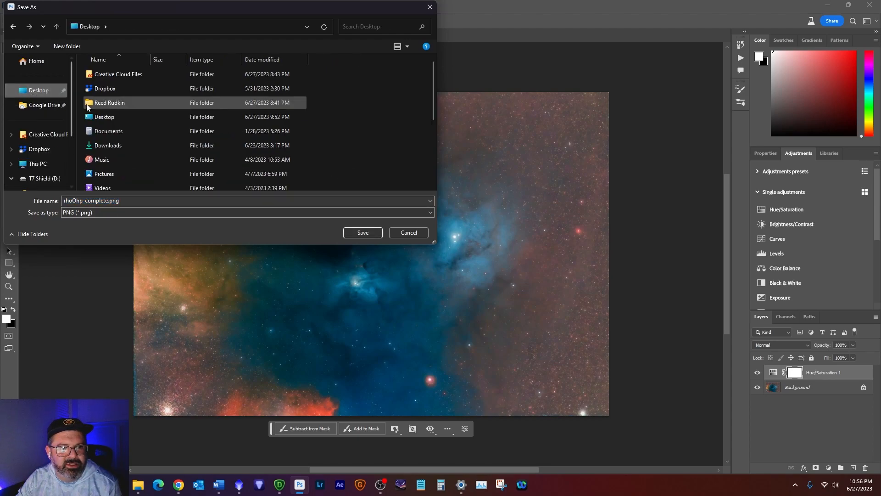
double_click(101, 117)
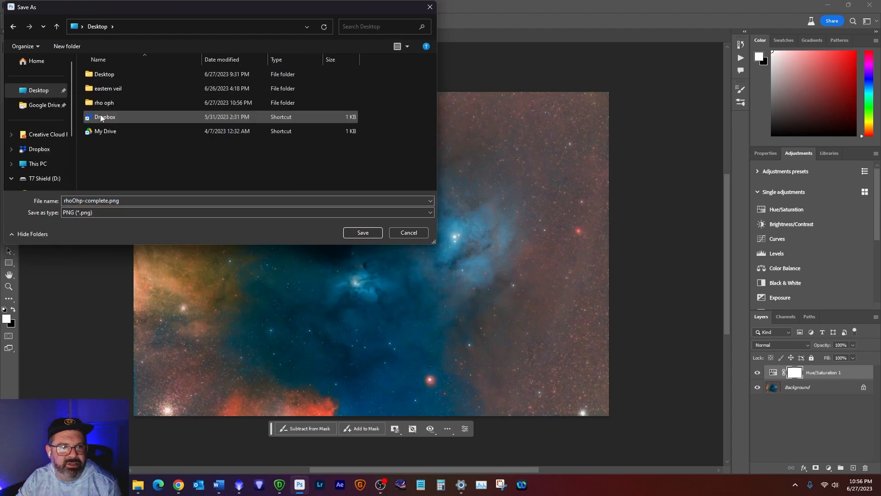
double_click(99, 105)
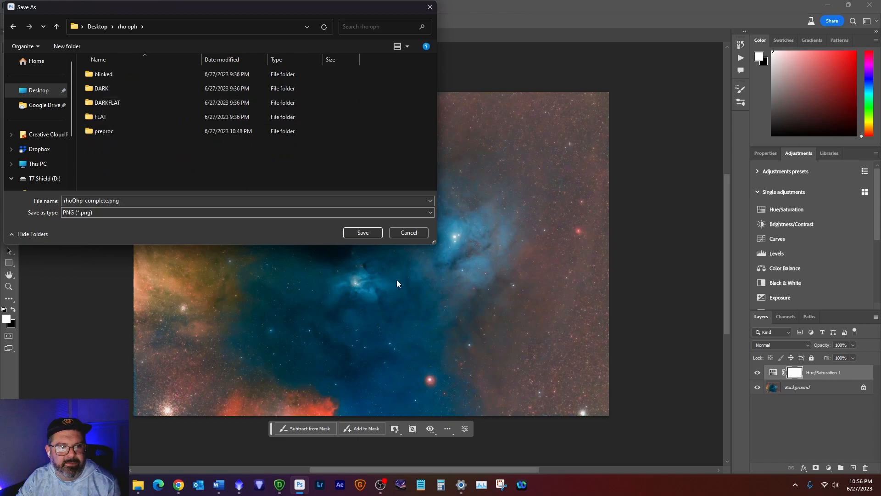
click(376, 235)
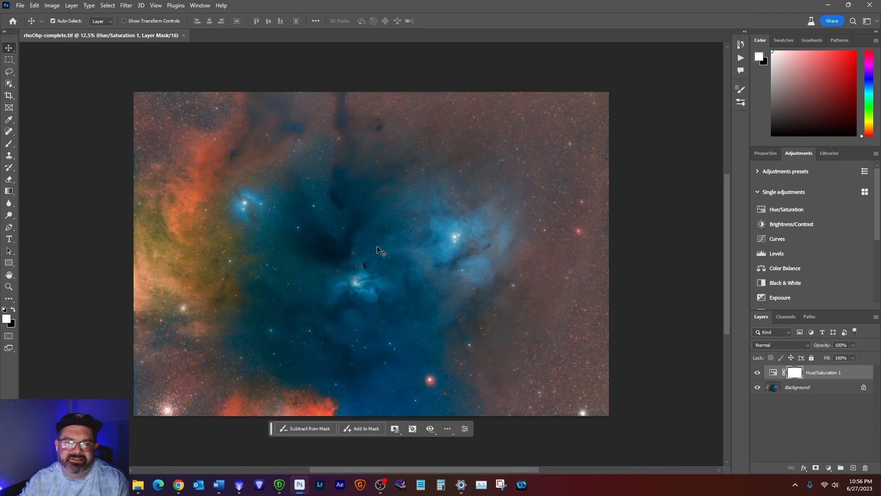
Close Photoshop and compare rhoOhp-complete.tif with rhoOhp-processed.tif in Photos, closing the viewer and folder when finished.
click(876, 3)
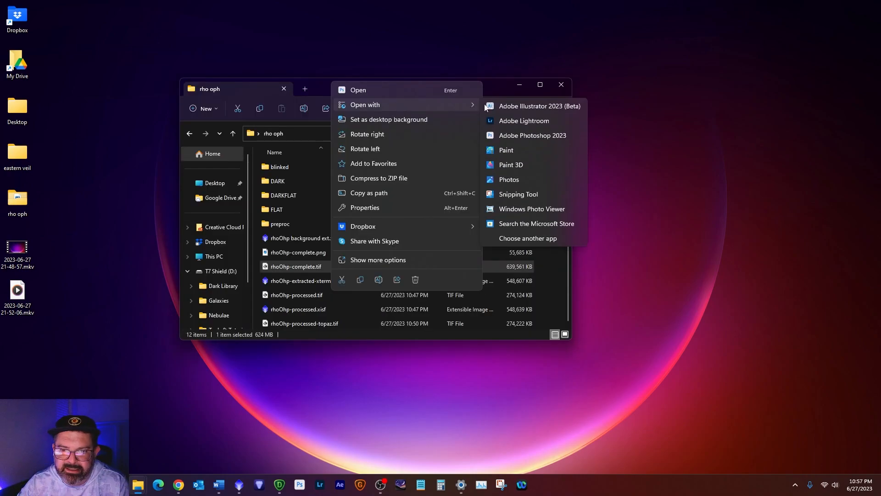
click(555, 176)
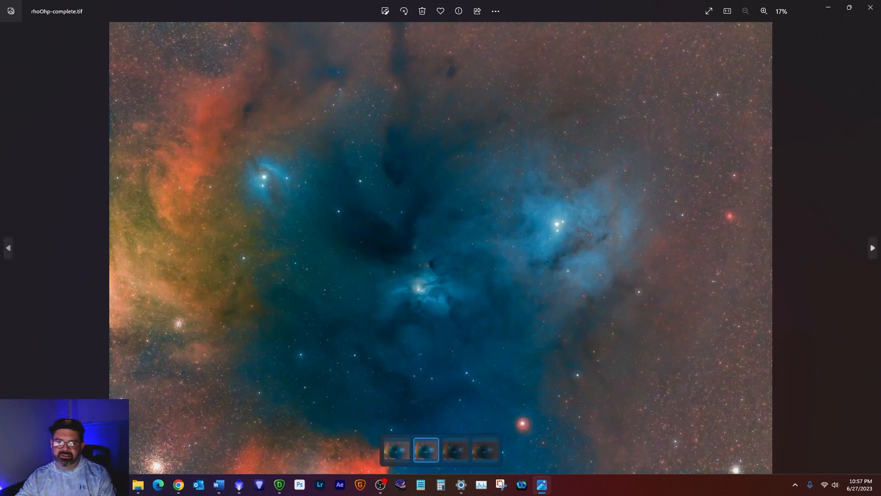
click(873, 240)
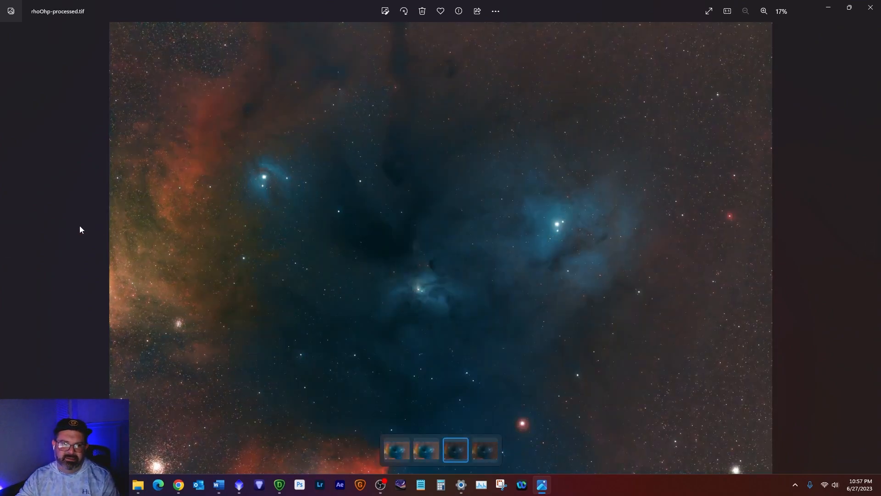
key(Left)
click(871, 241)
click(871, 237)
click(2, 226)
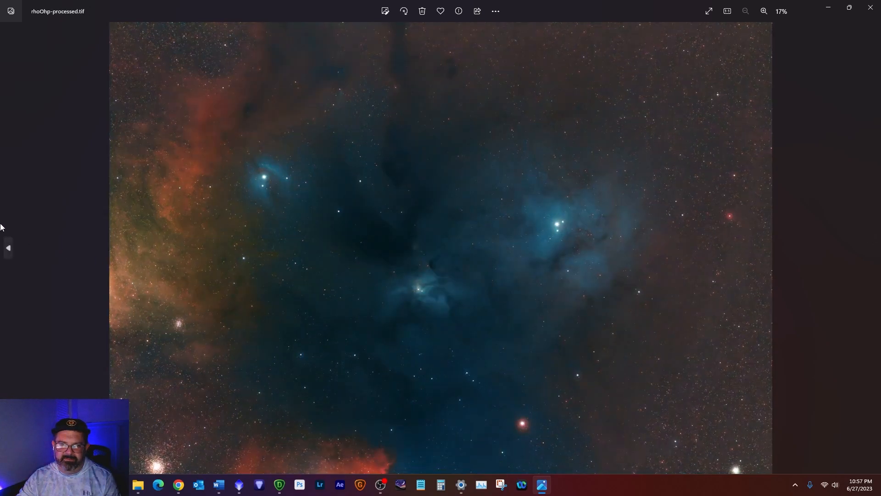
click(10, 253)
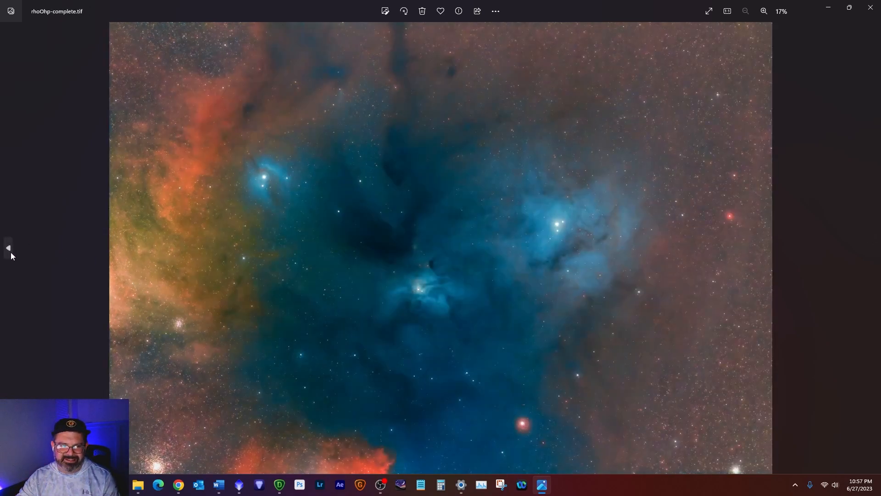
click(875, 5)
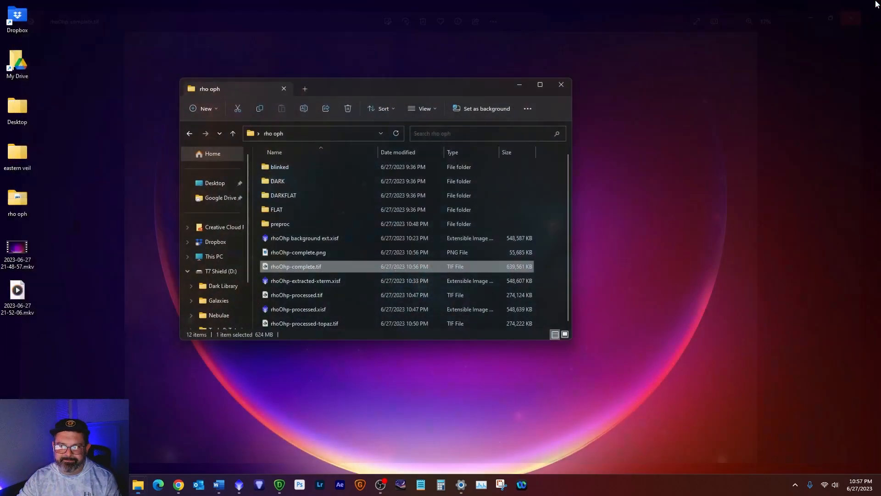
click(564, 87)
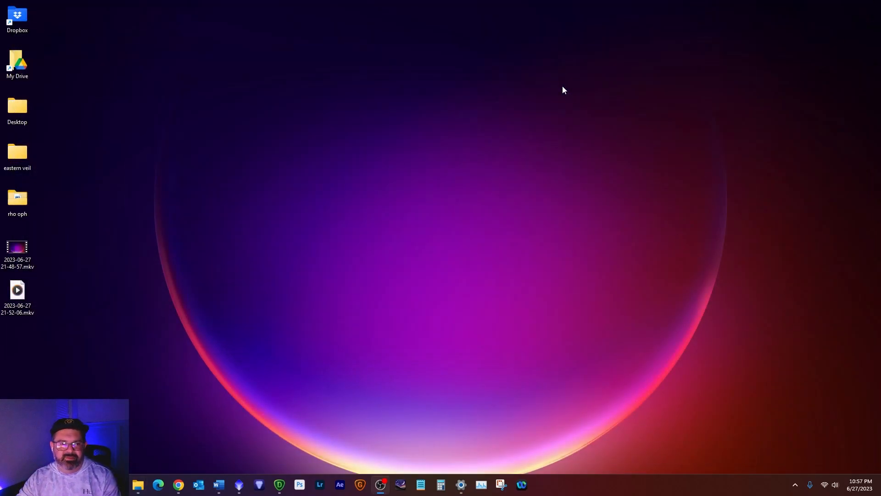